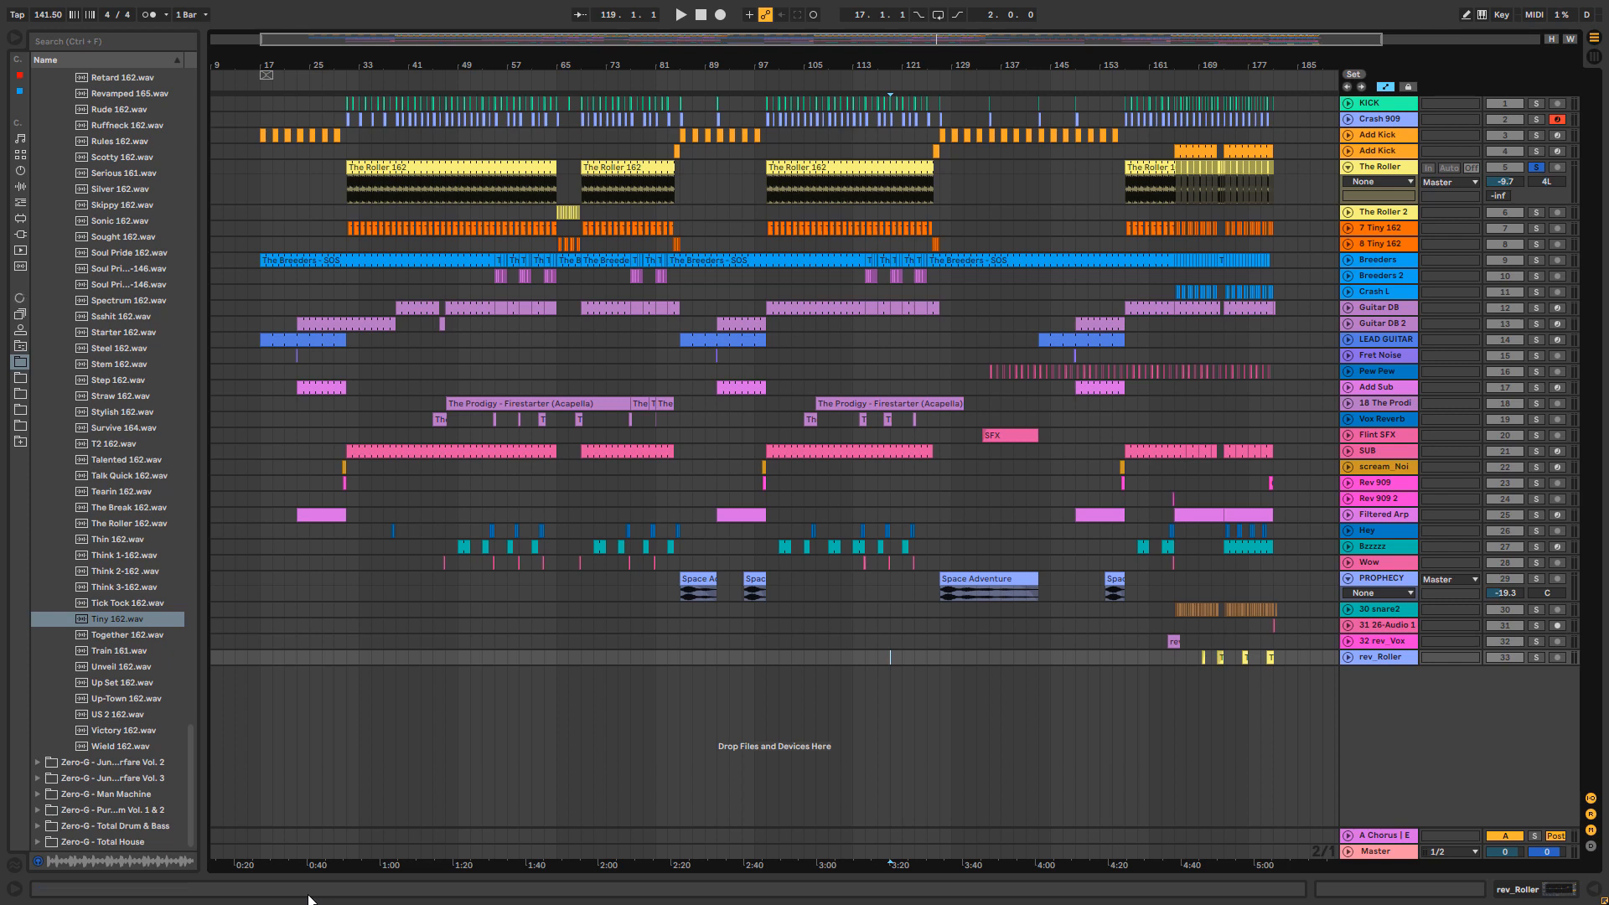
Step: Play the soloed The Roller 162 clip from bar 31 with its waveform enlarged, and stop around bar 35
click(451, 168)
key(space)
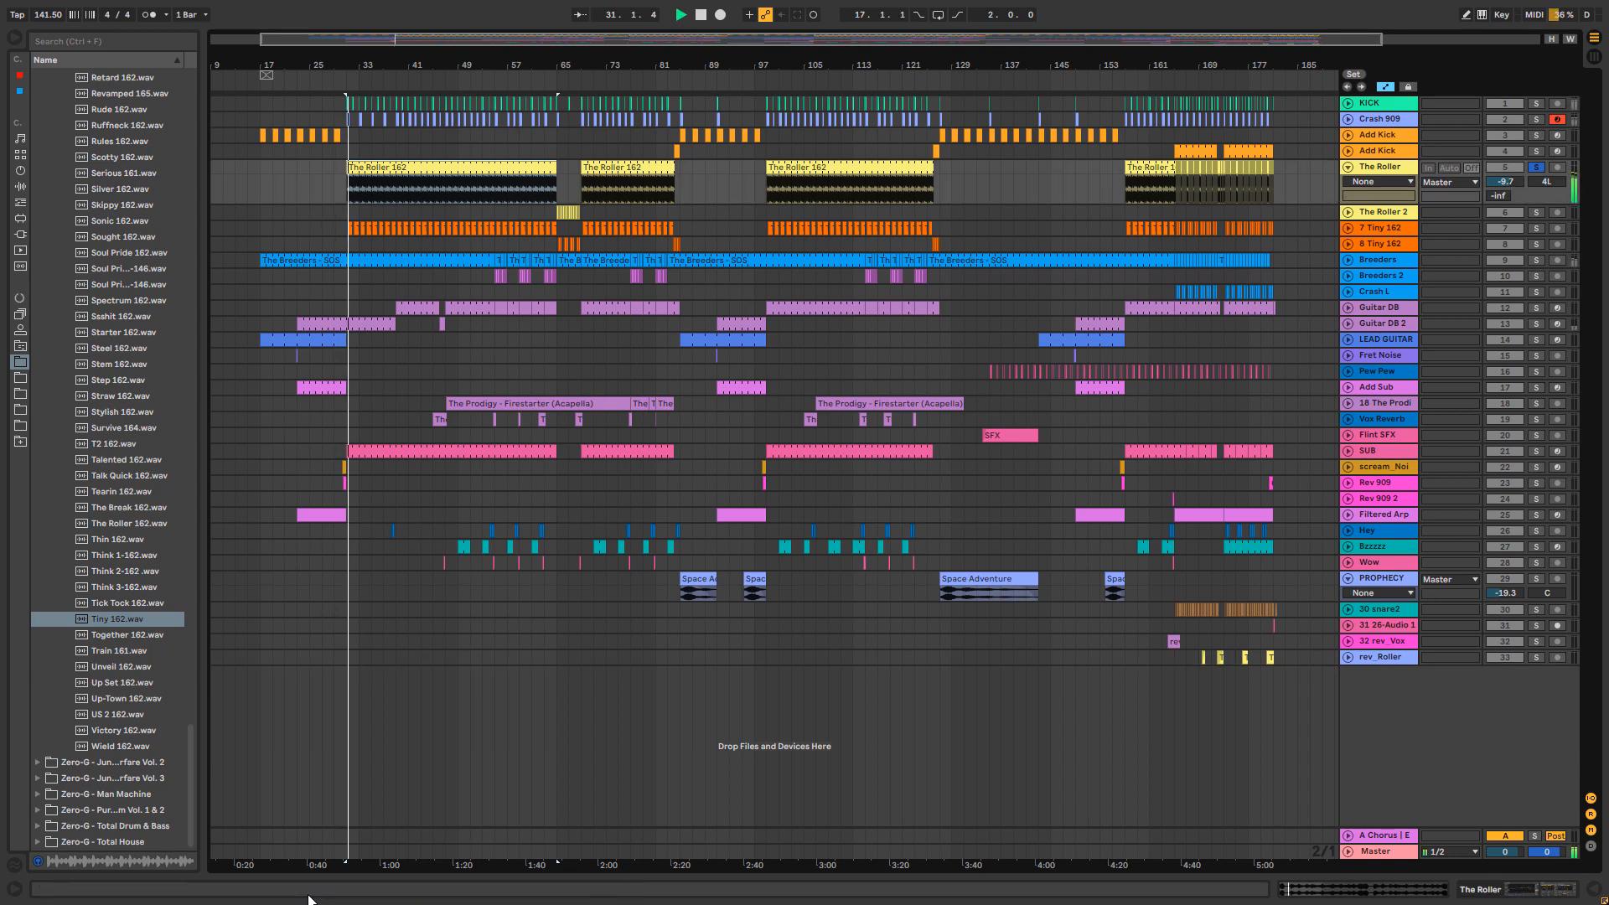
key(plus)
key(plus)
key(plus)
key(plus)
key(plus)
key(plus)
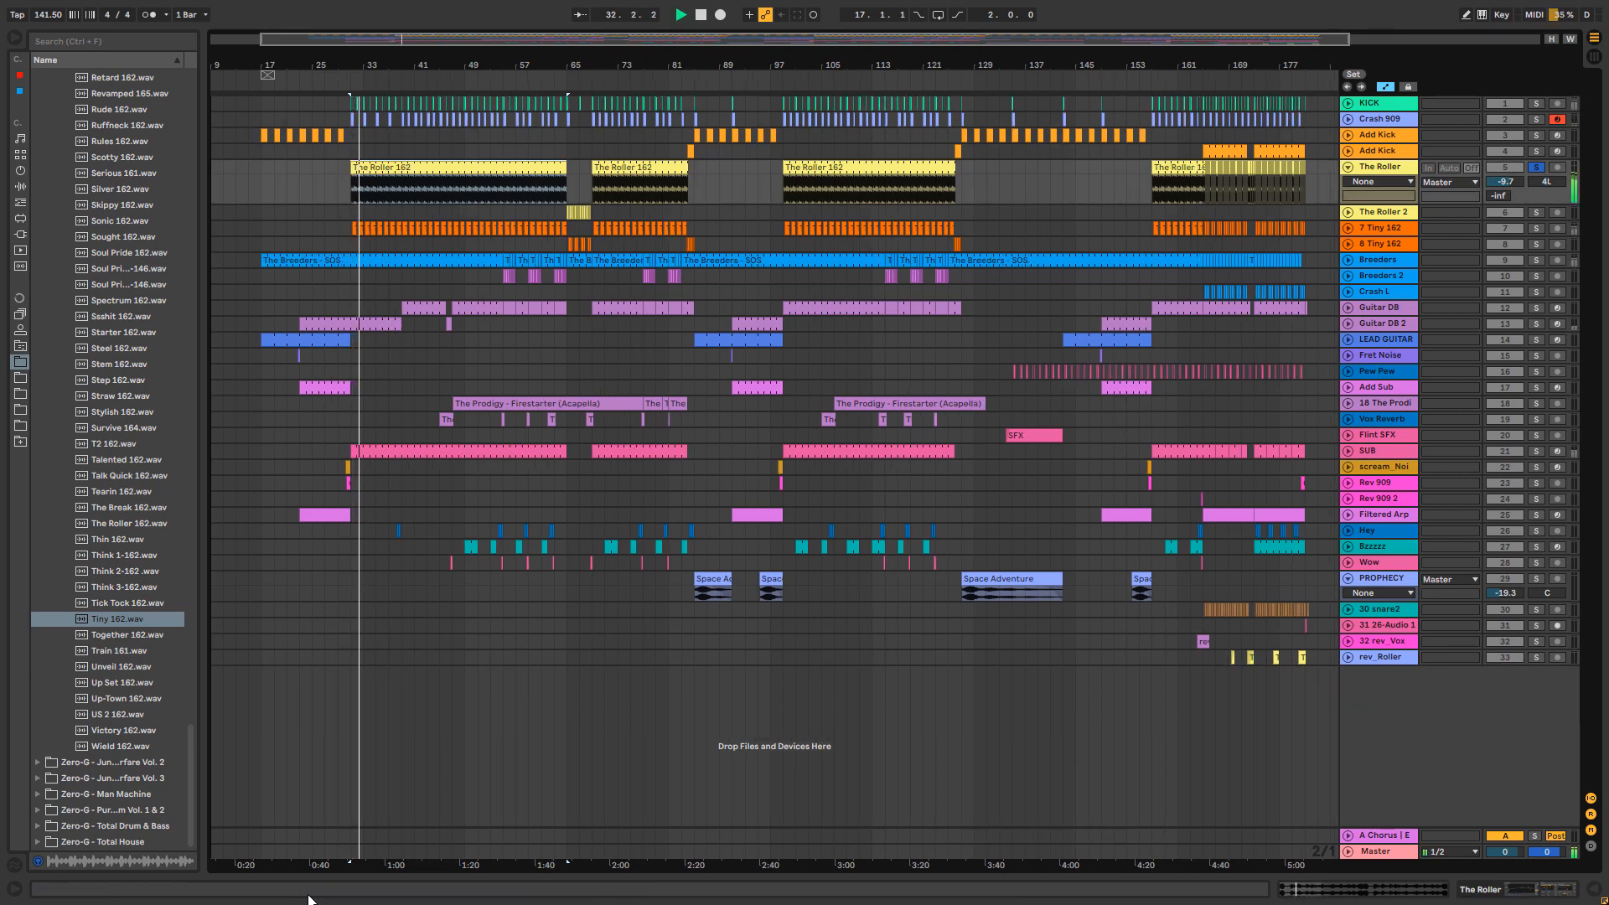
key(plus)
key(plus)
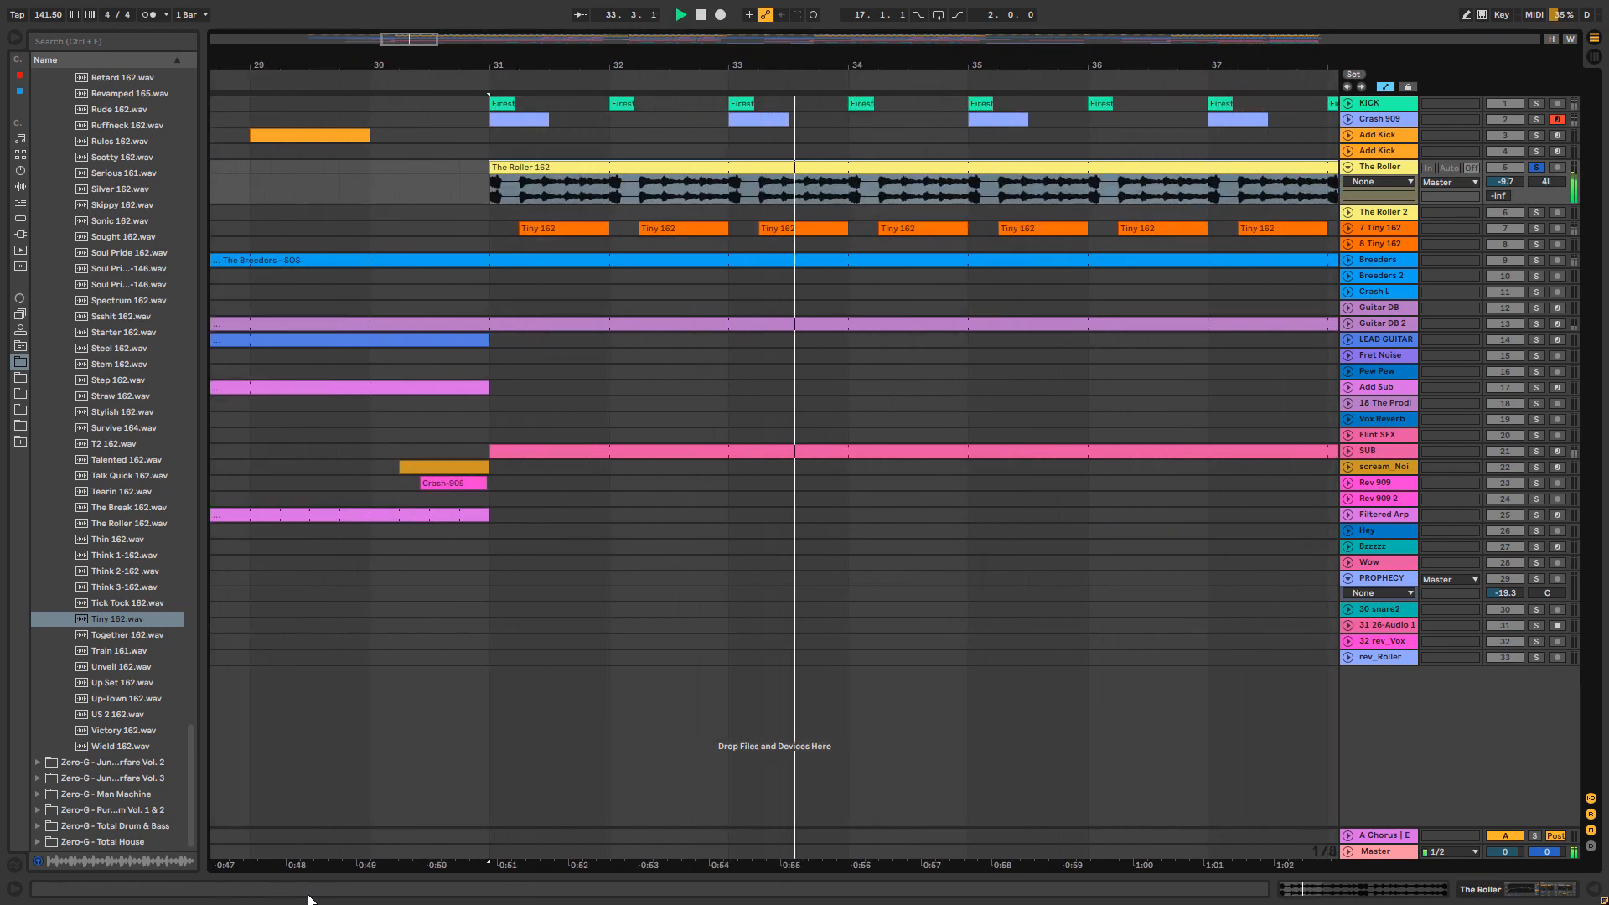
key(alt+plus)
key(alt+plus)
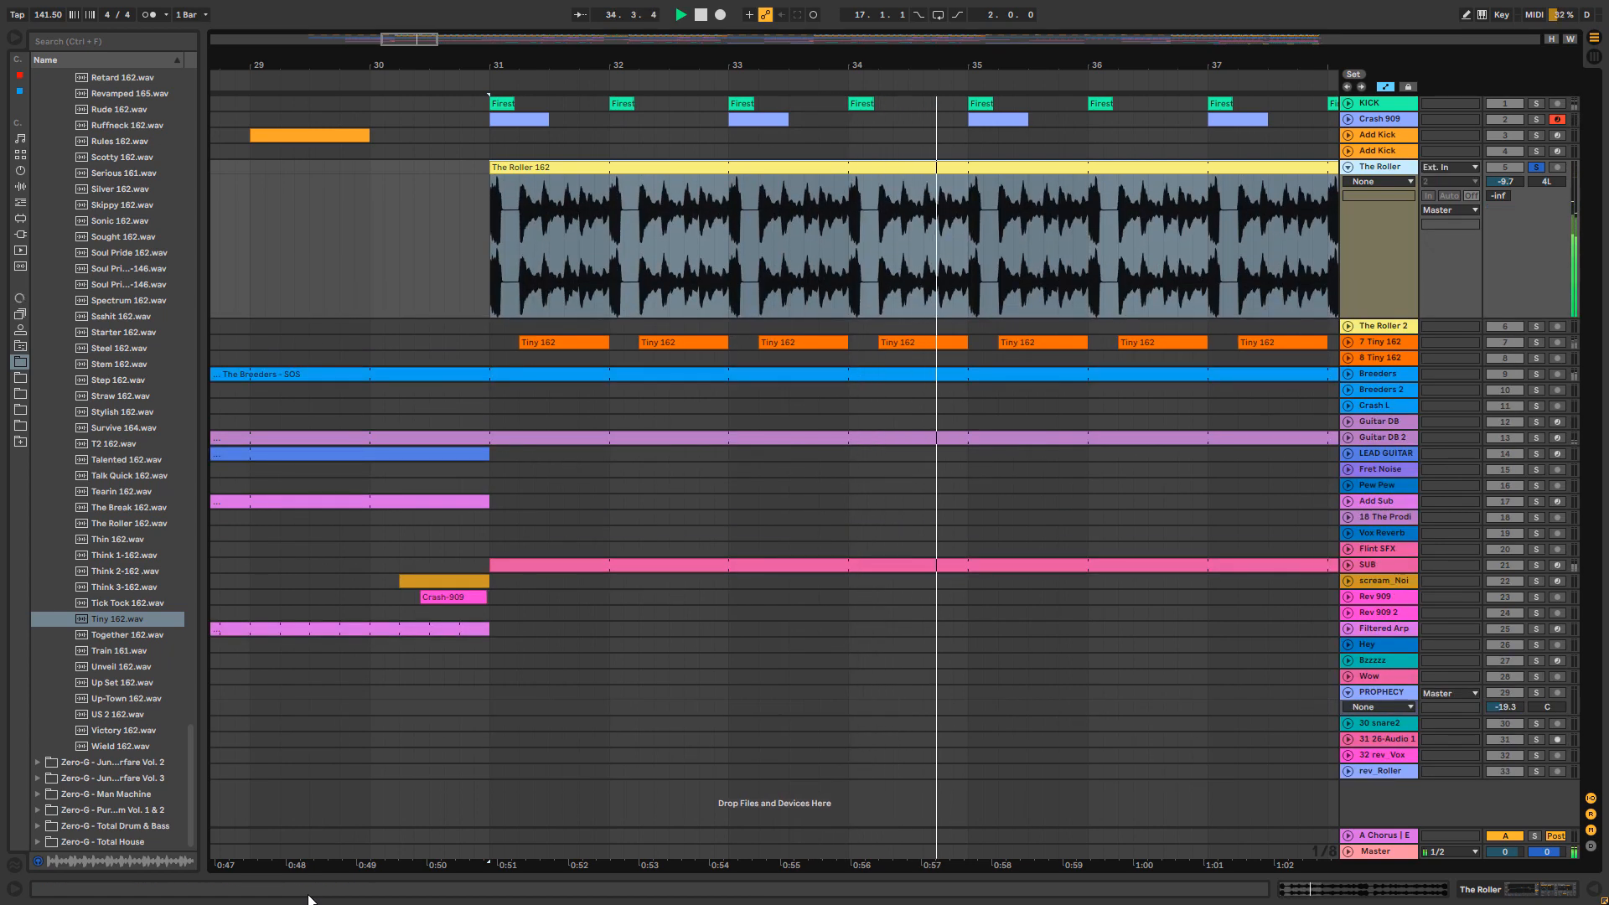
key(space)
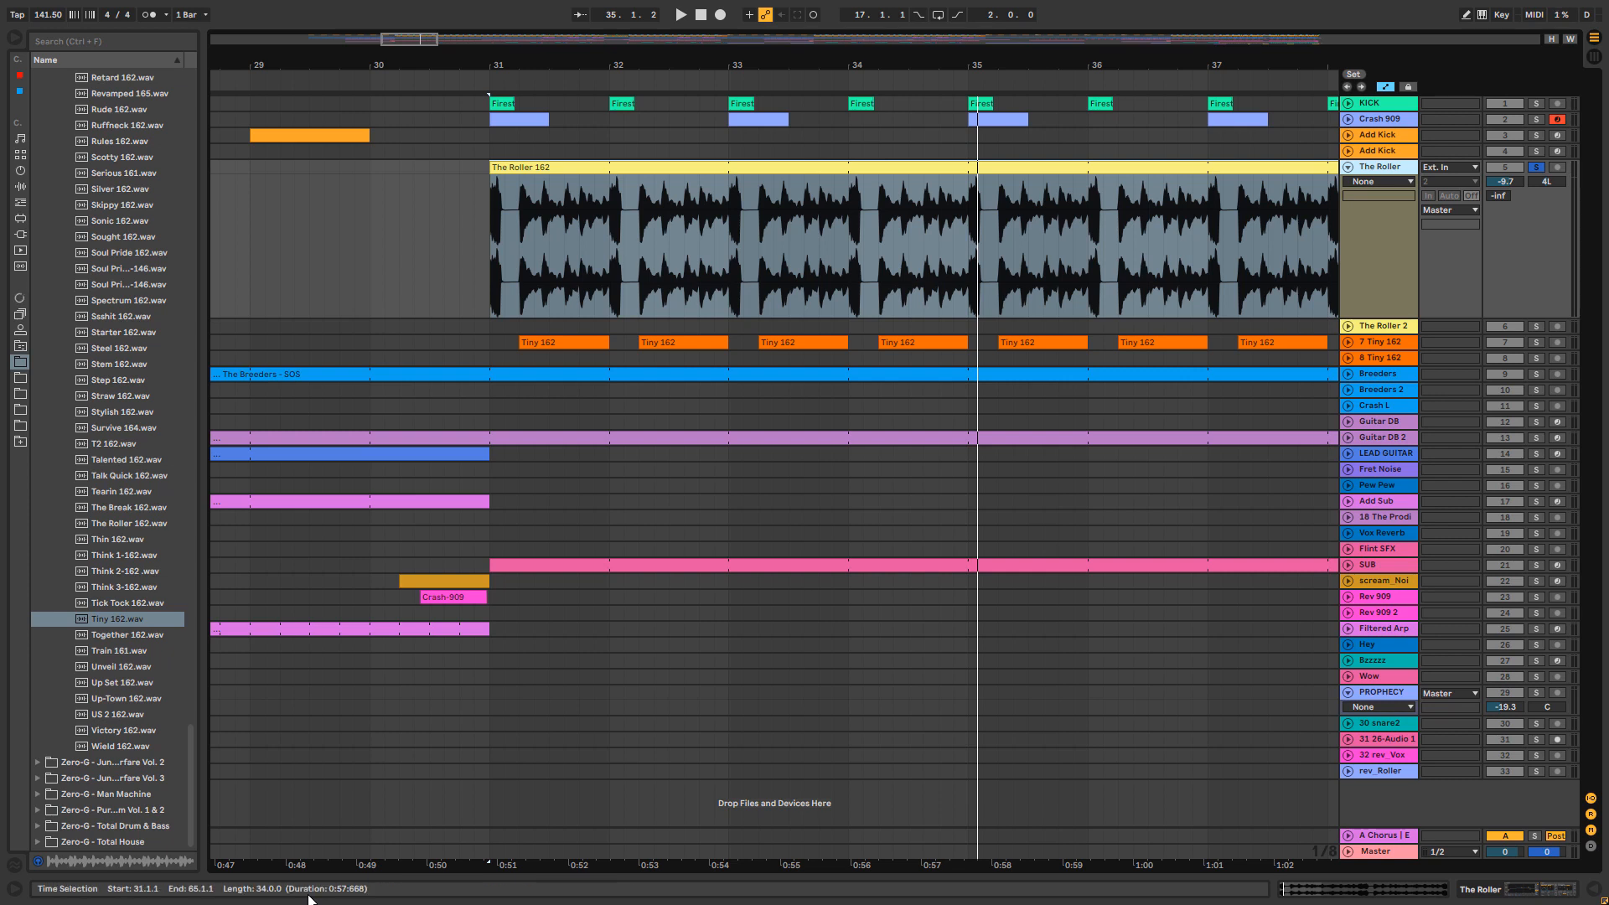
Step: Locate The Roller 162.wav among the samples and play The Roller track with its EQ Eight and Reverb devices shown
click(129, 524)
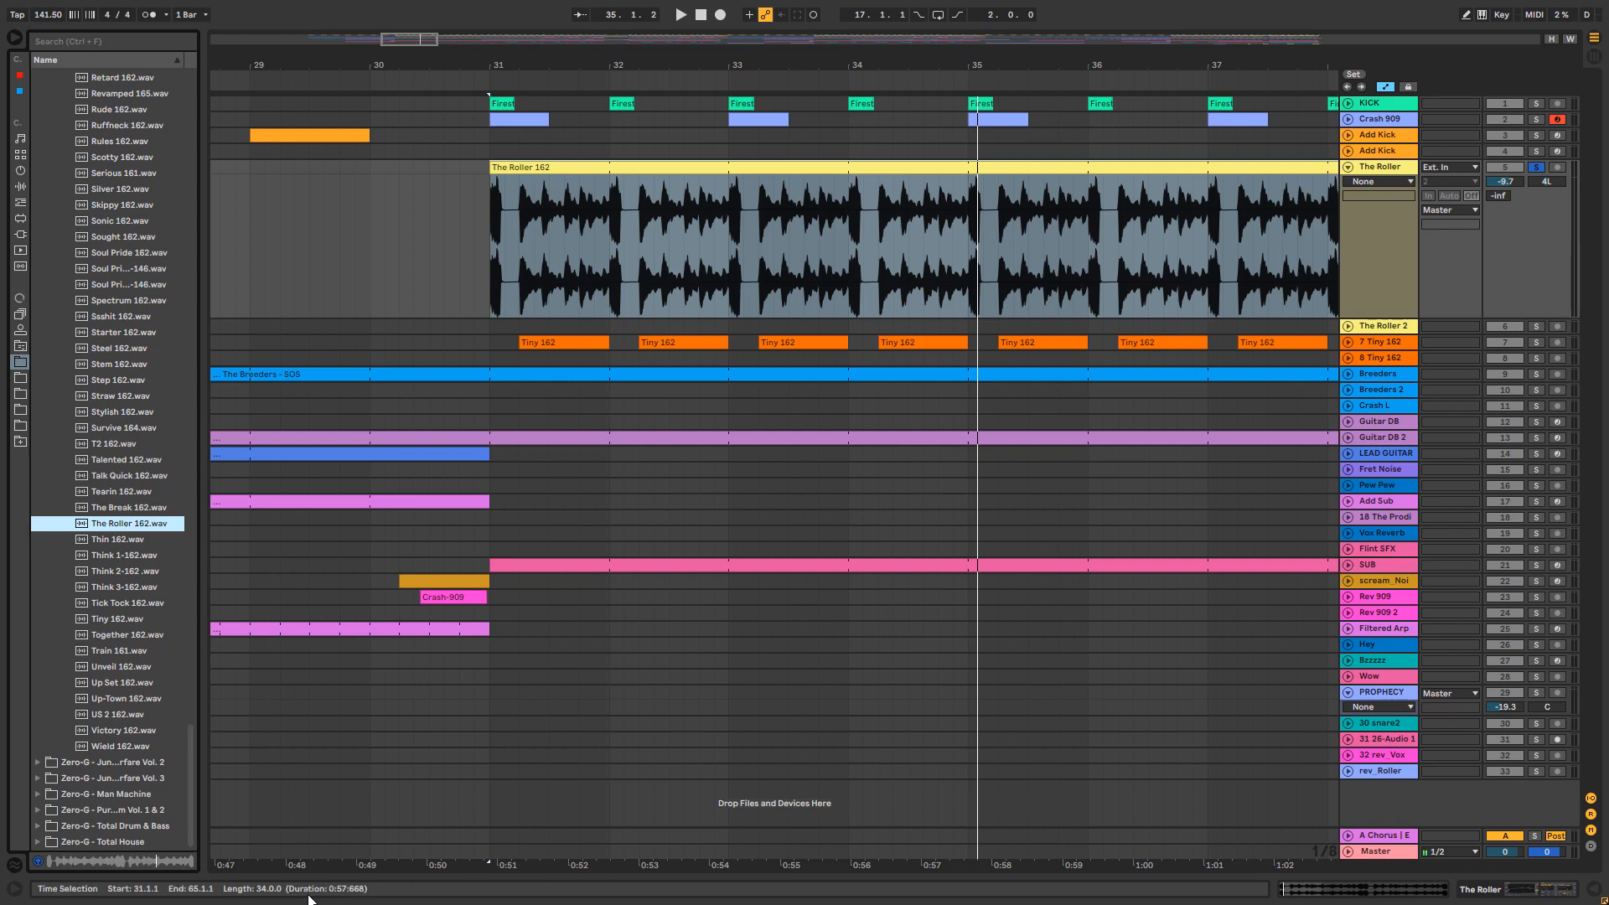
key(ctrl+alt+l)
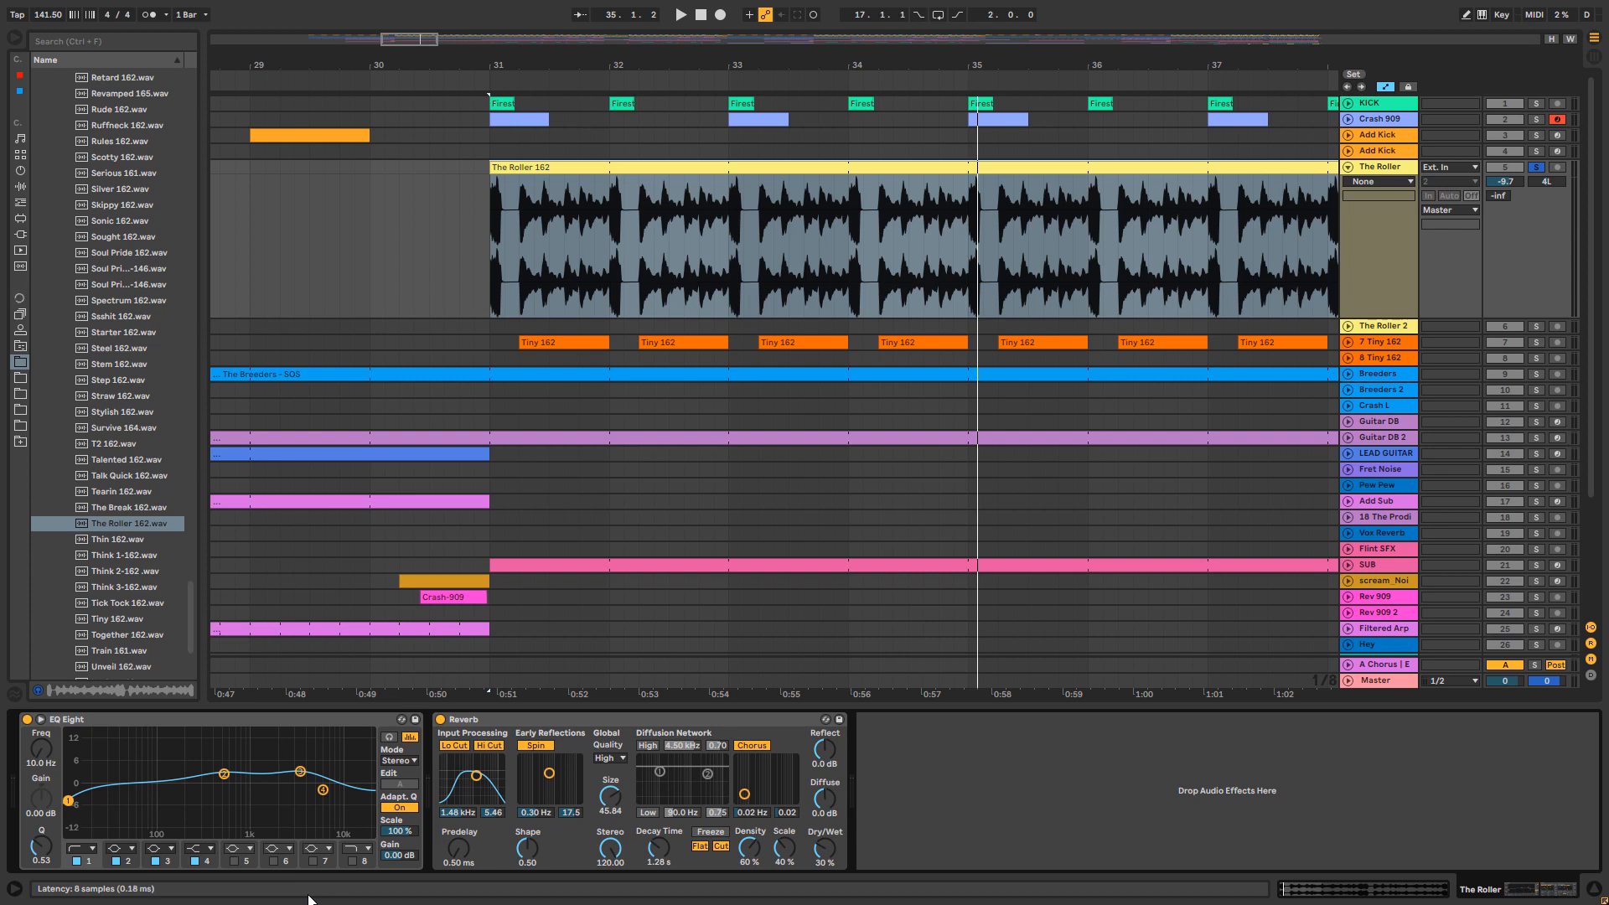
key(space)
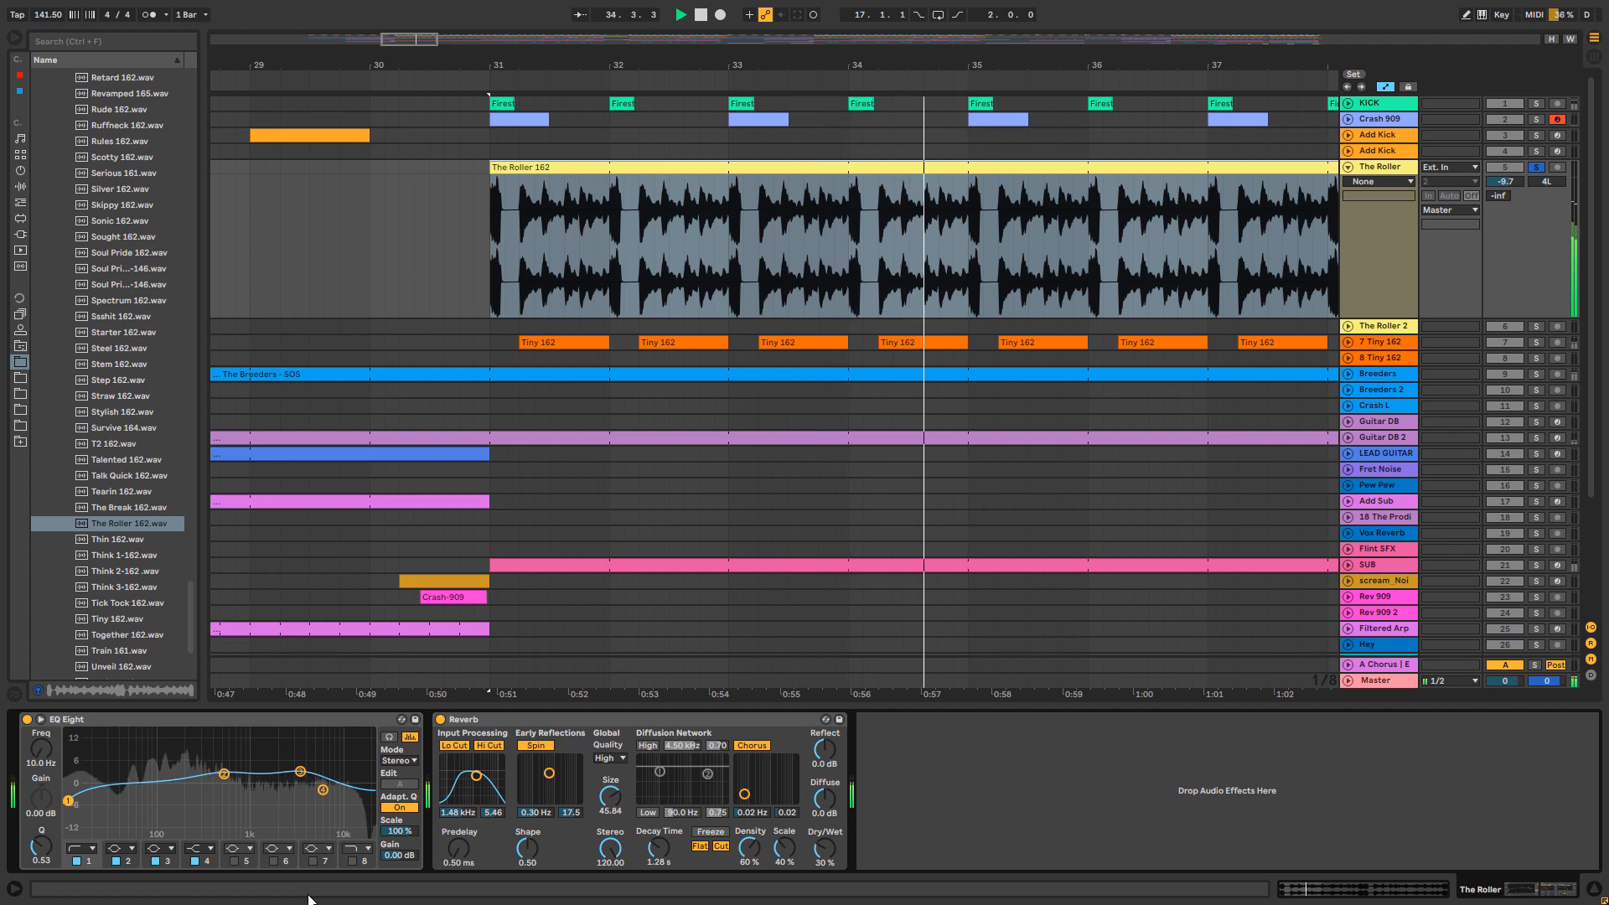
key(space)
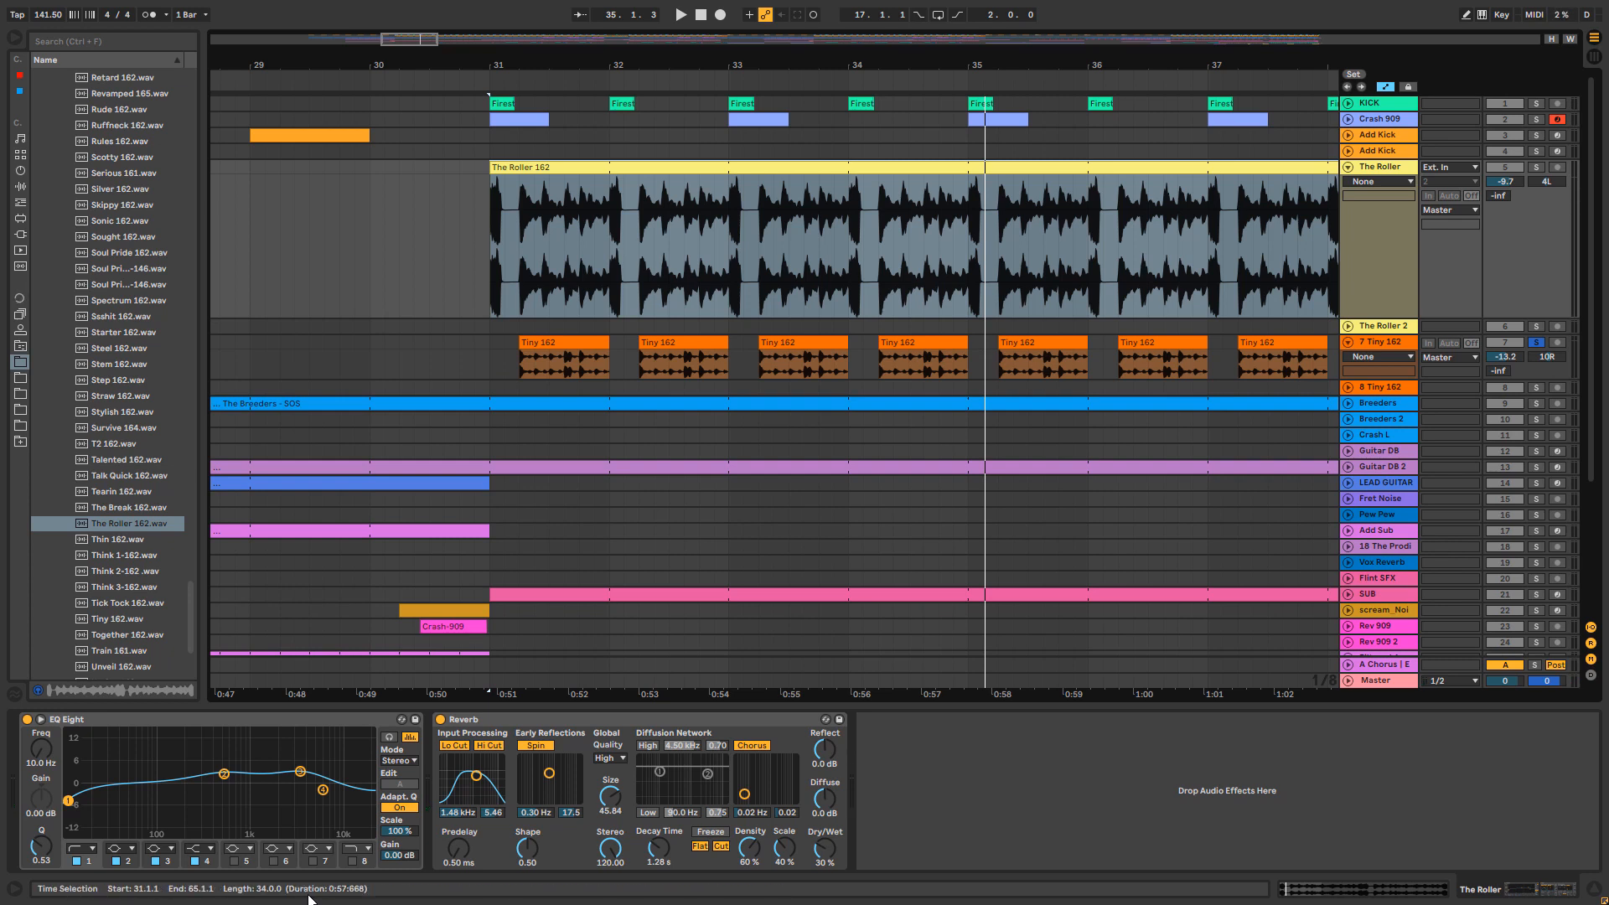
Step: Locate Tiny 162.wav among the samples and play the soloed 7 Tiny 162 track from bar 31
click(563, 341)
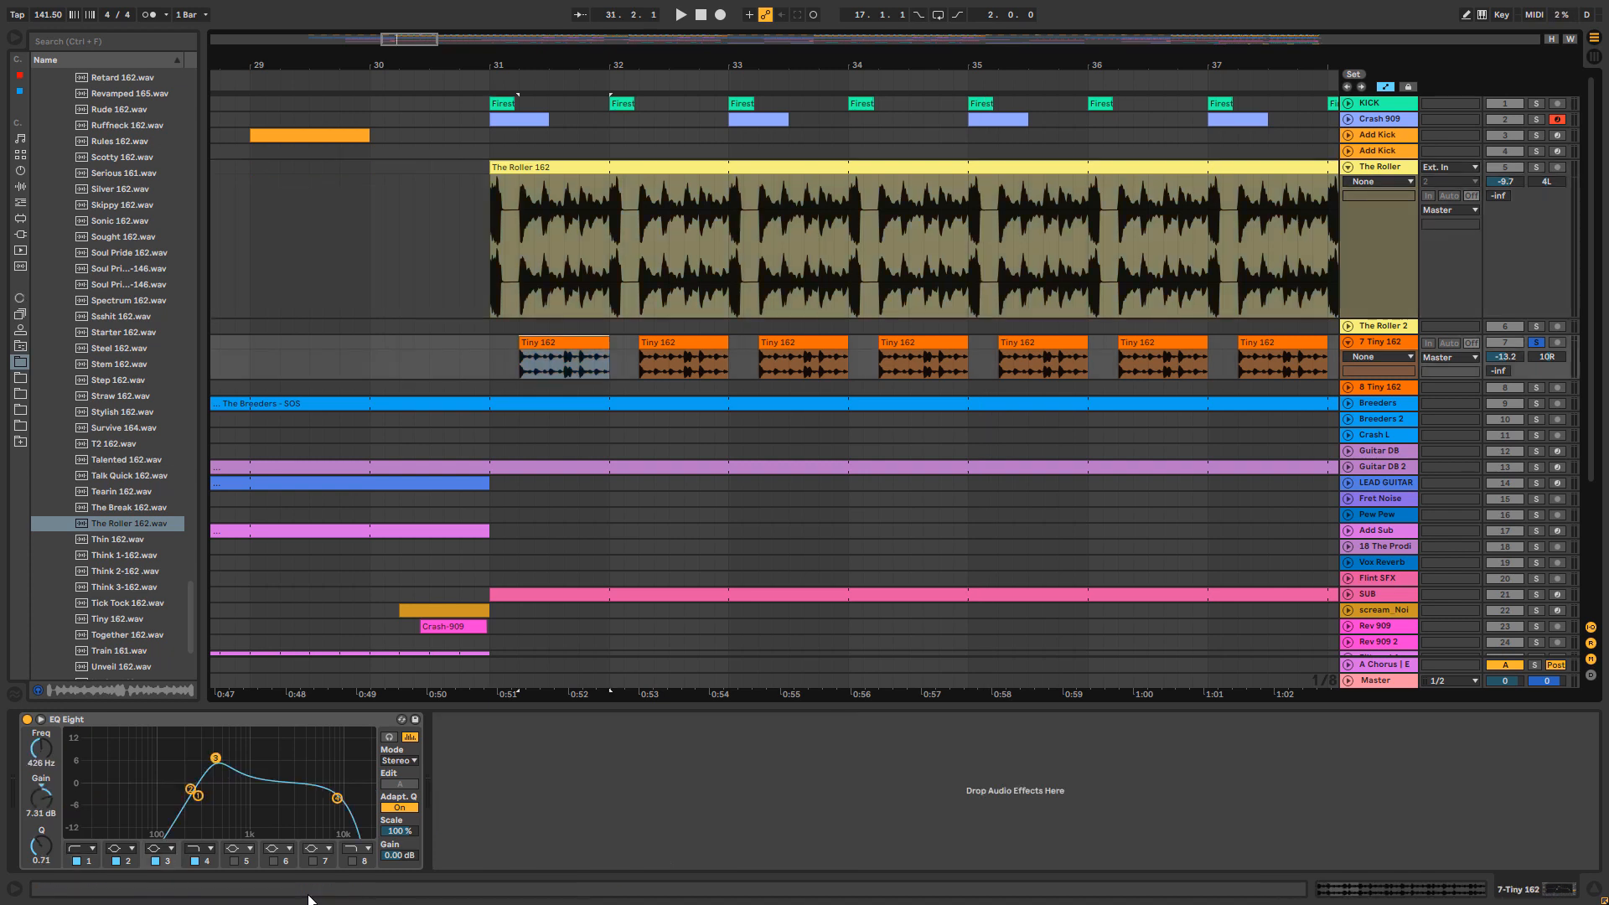
click(117, 619)
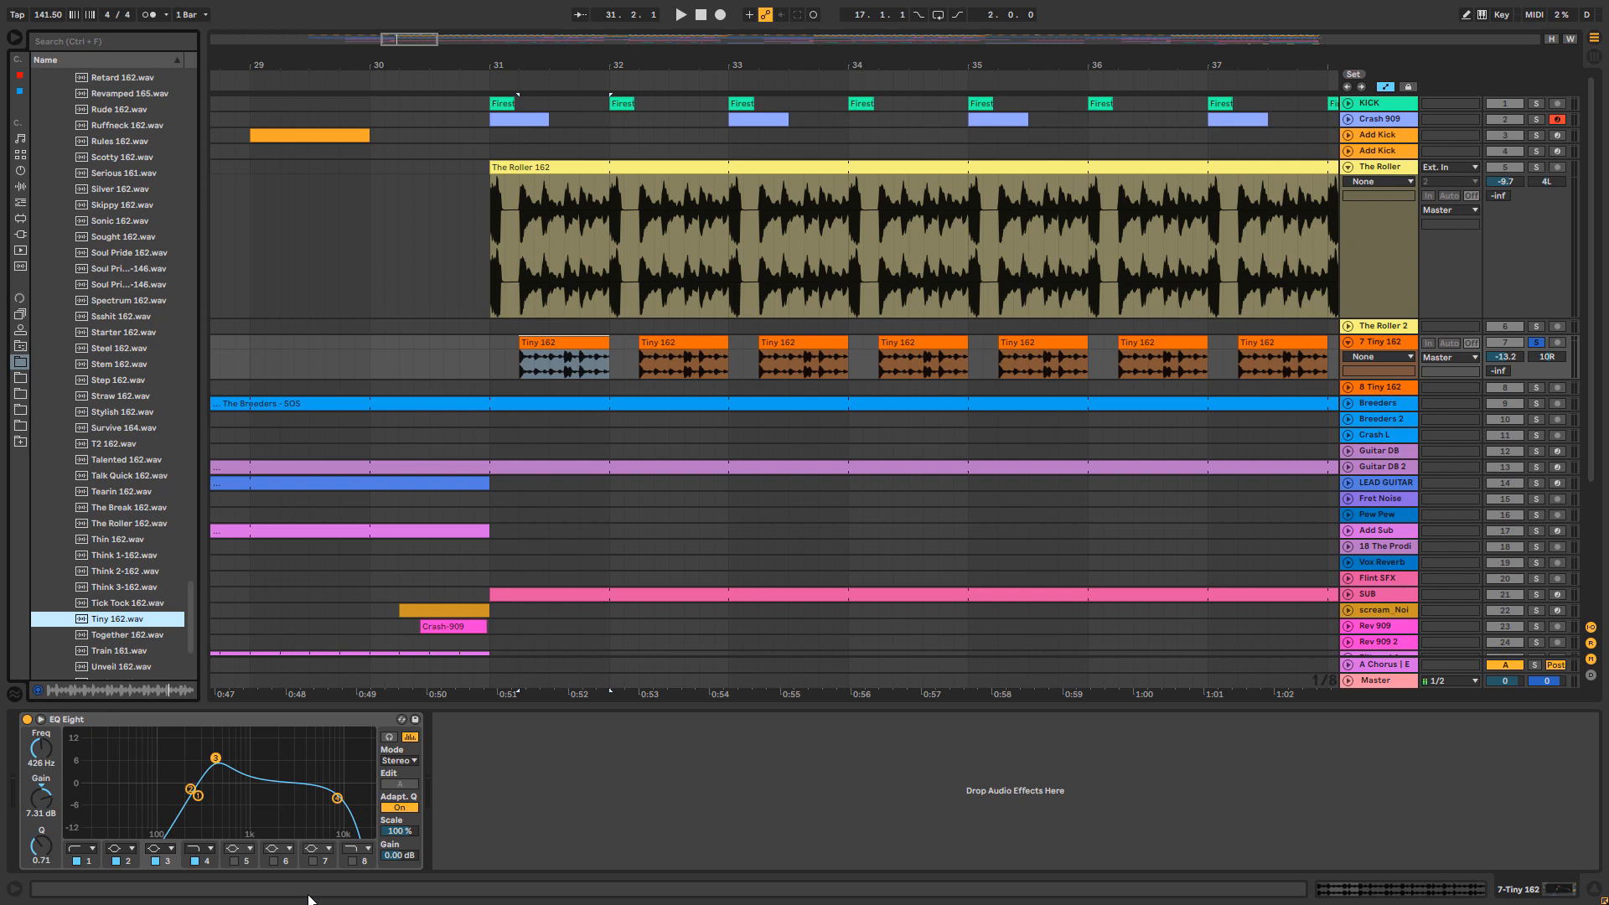
click(491, 364)
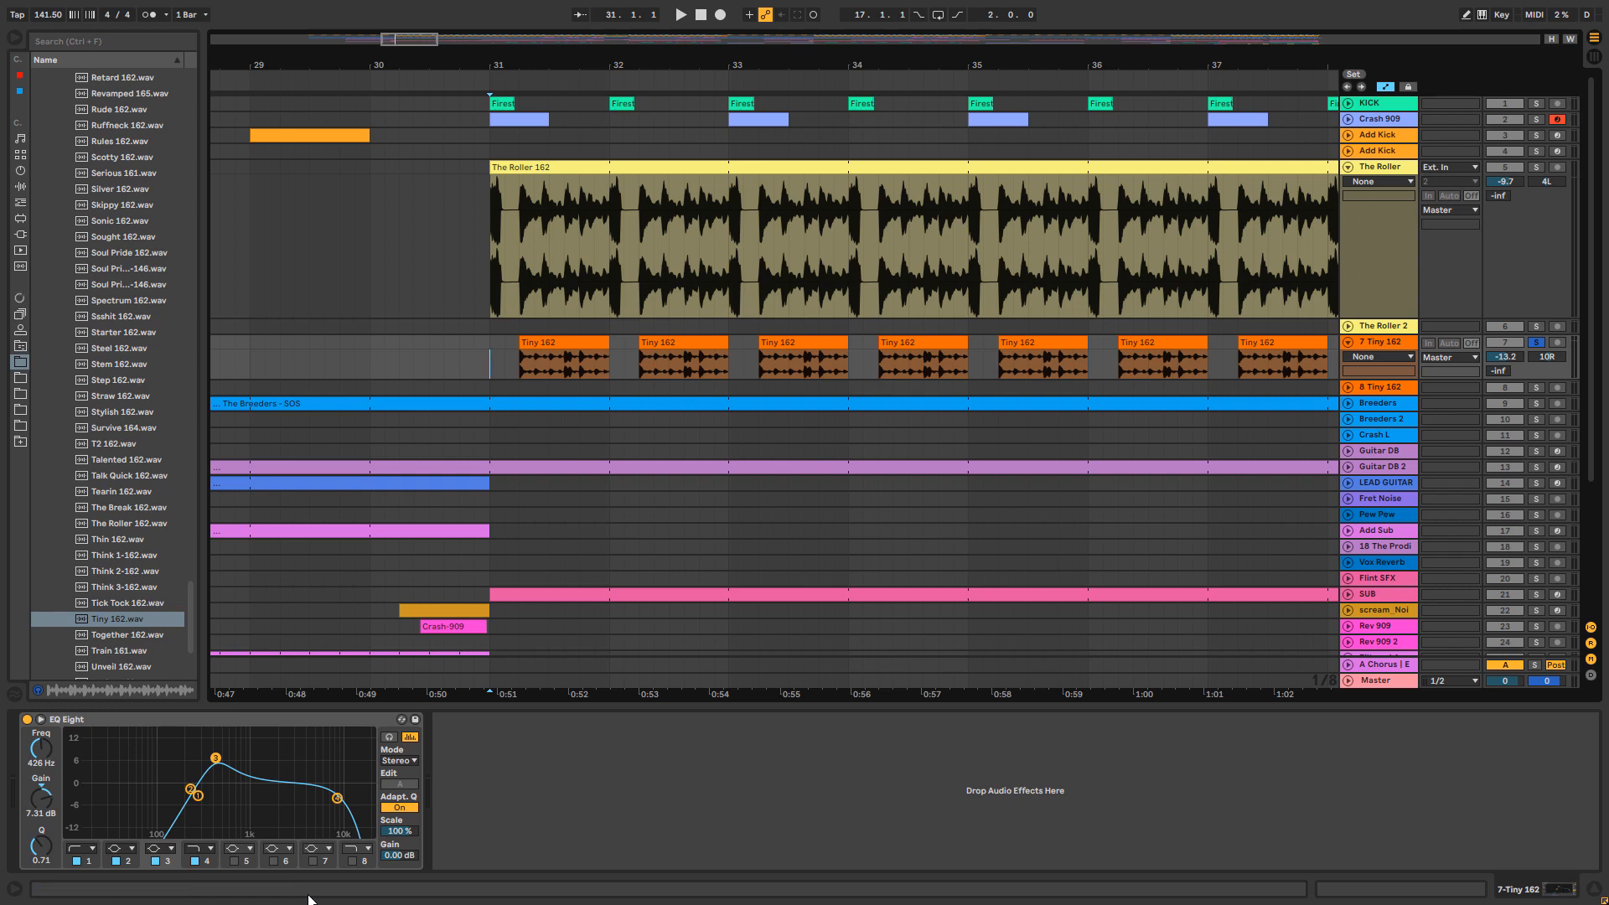
key(space)
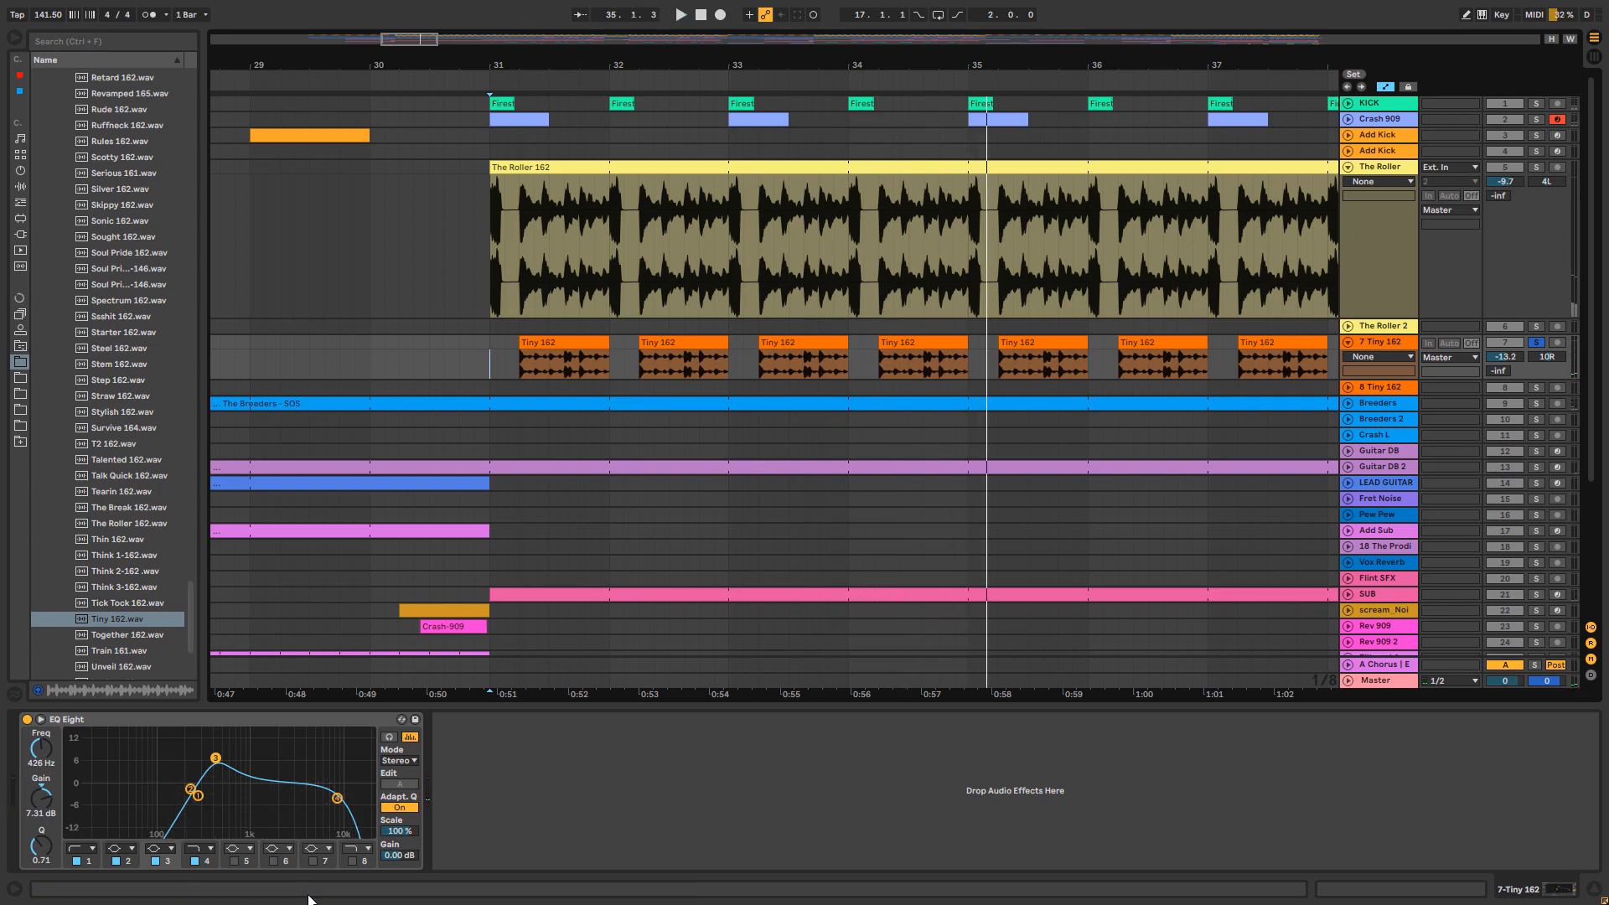
Step: Solo the KICK track with only its lane expanded, and play it from its first clip at bar 31
key(alt+u)
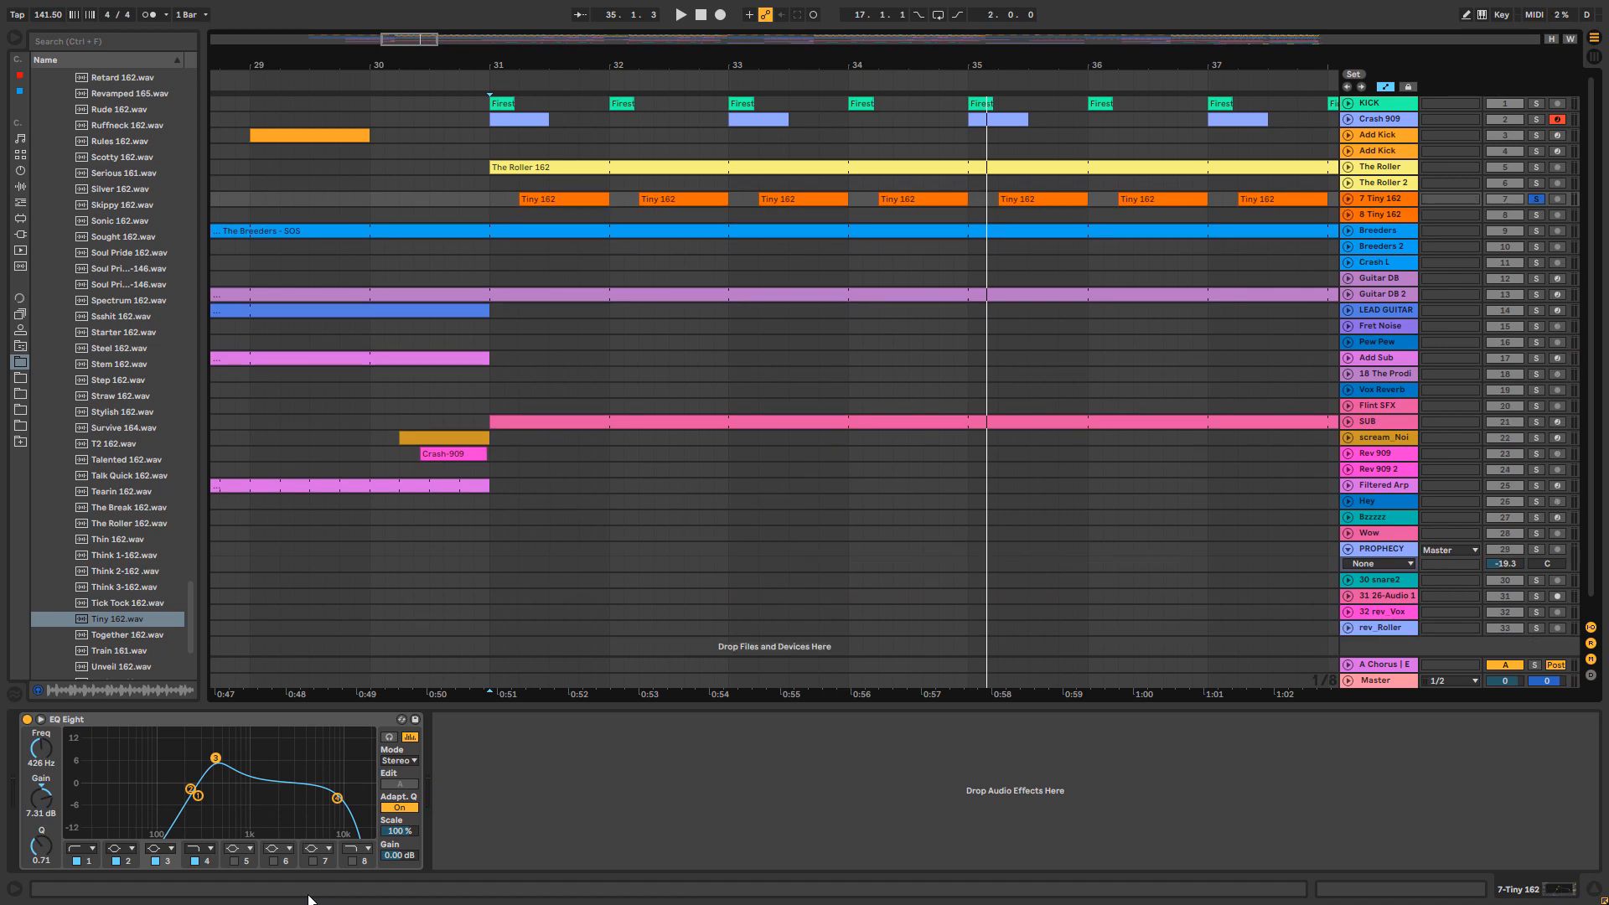
key(u)
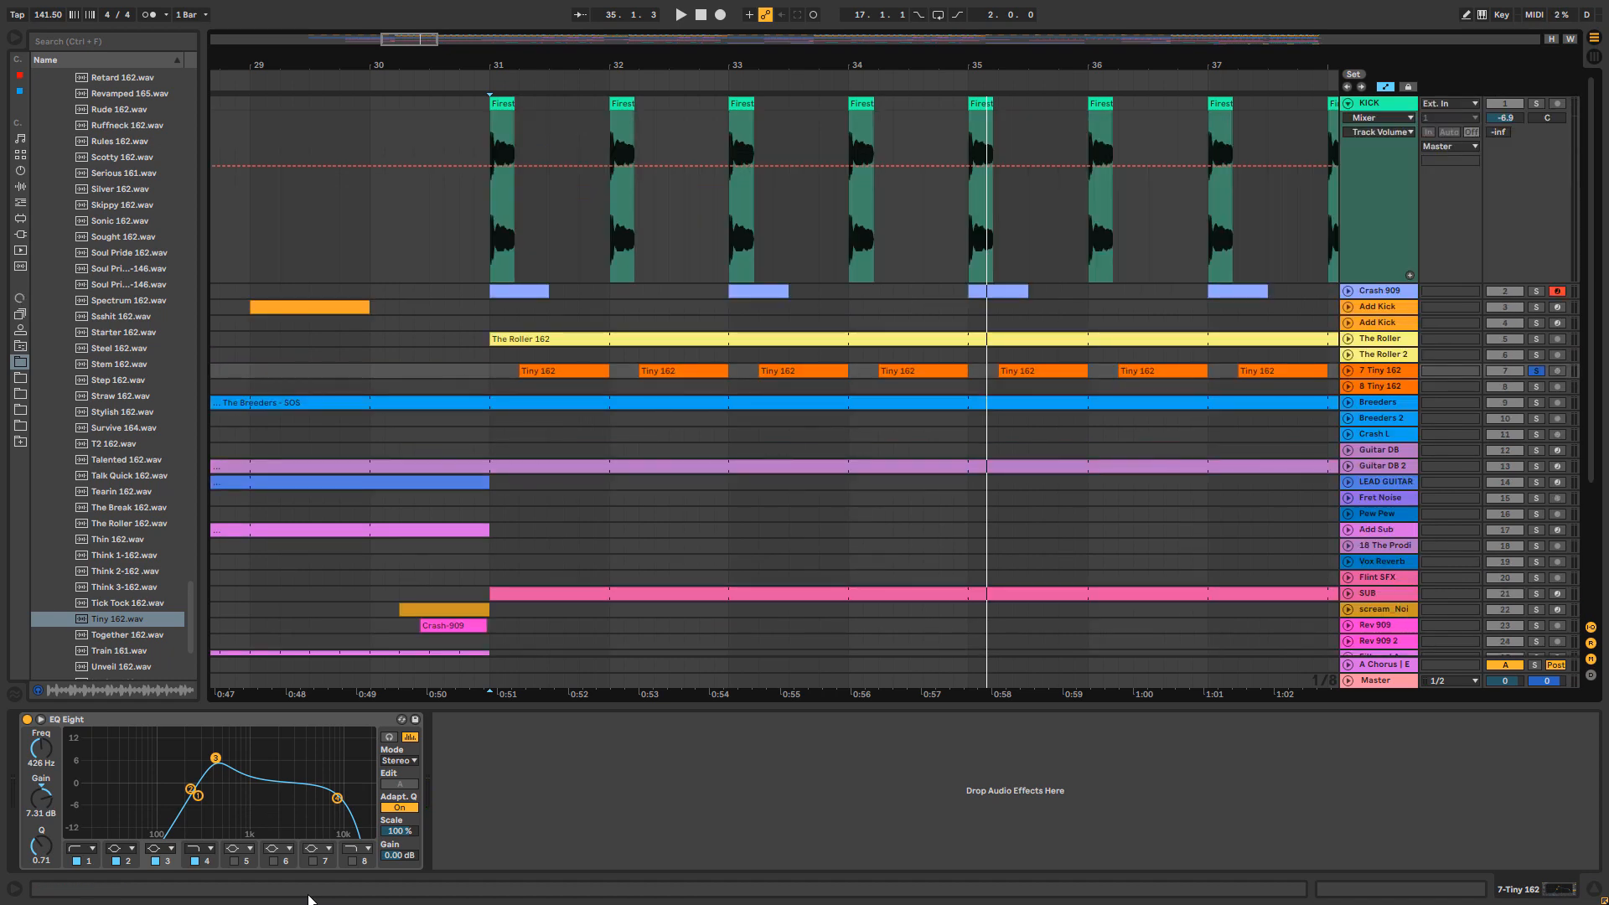
click(1536, 104)
click(503, 104)
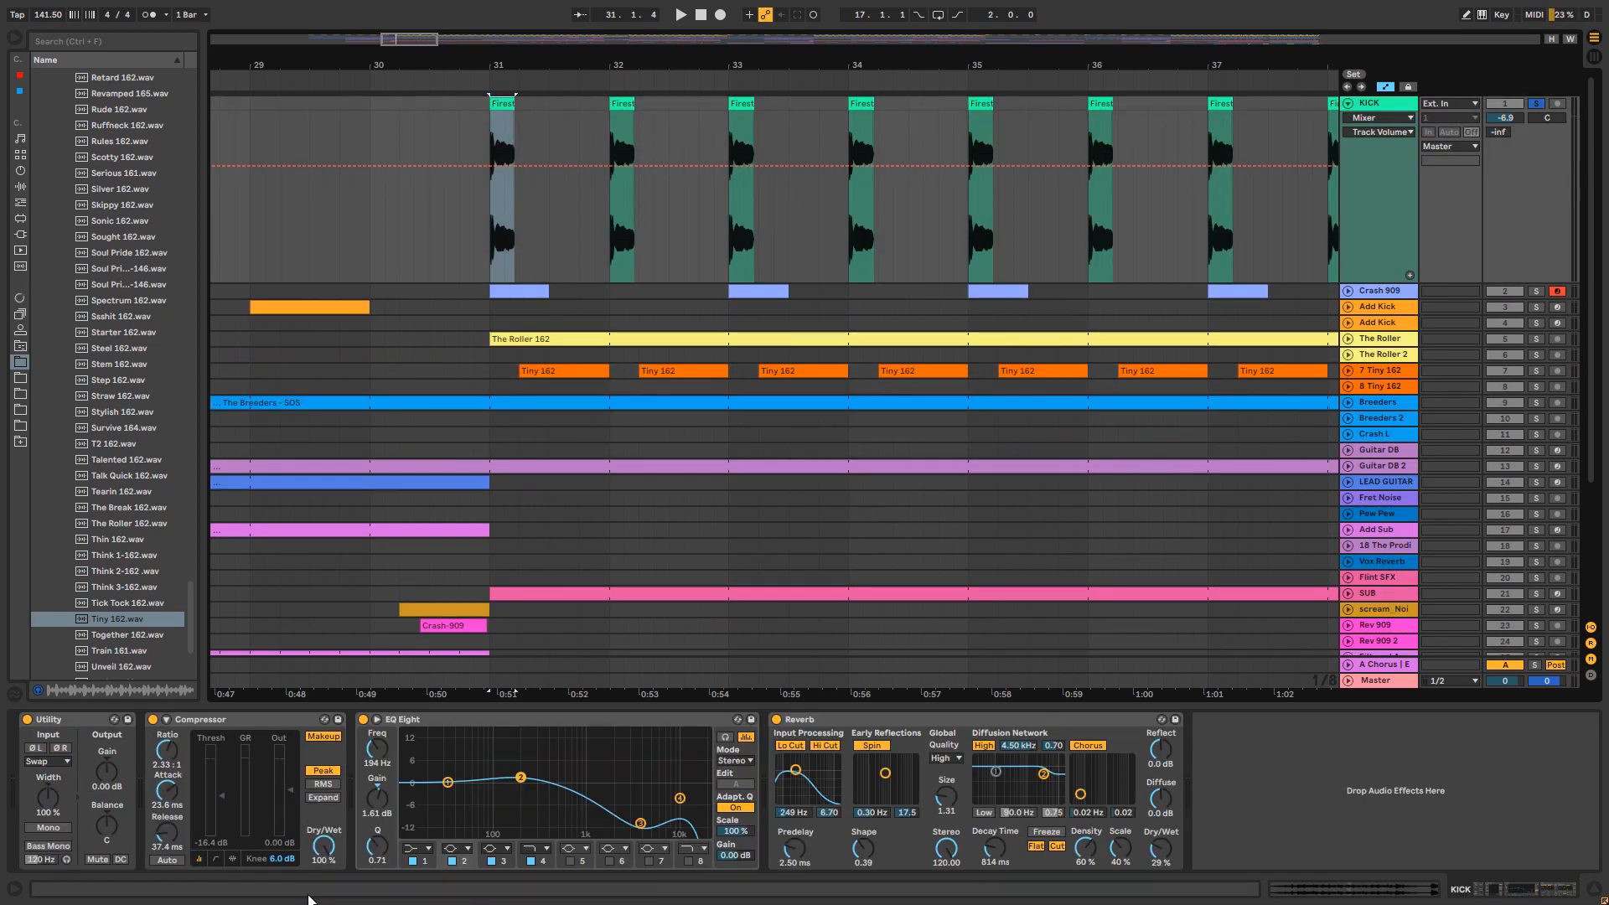
key(space)
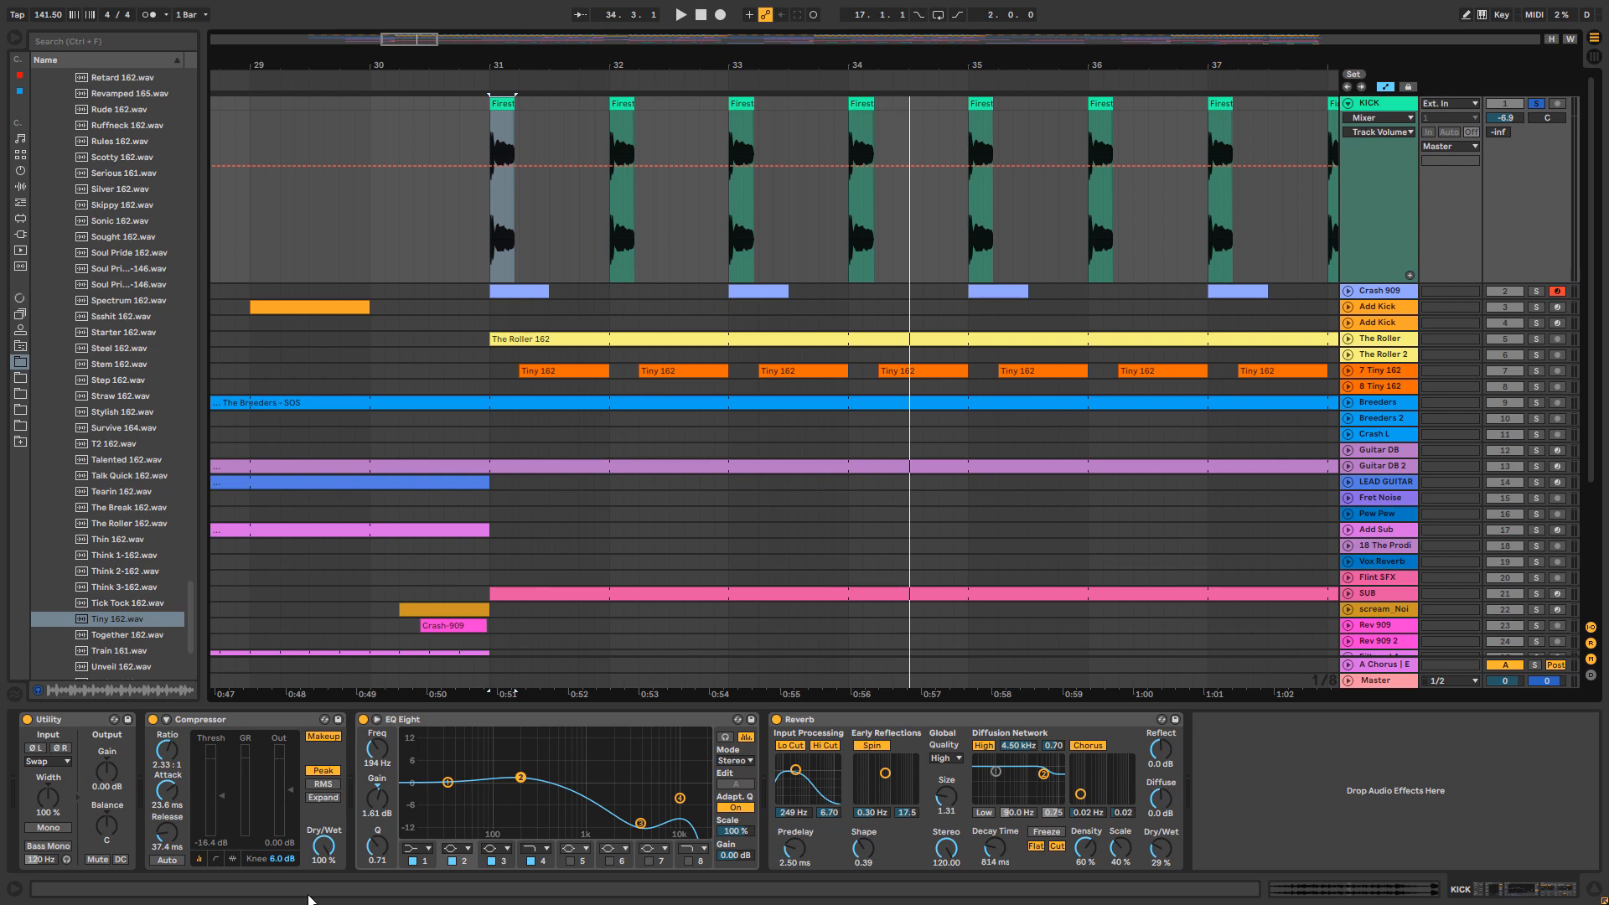
key(space)
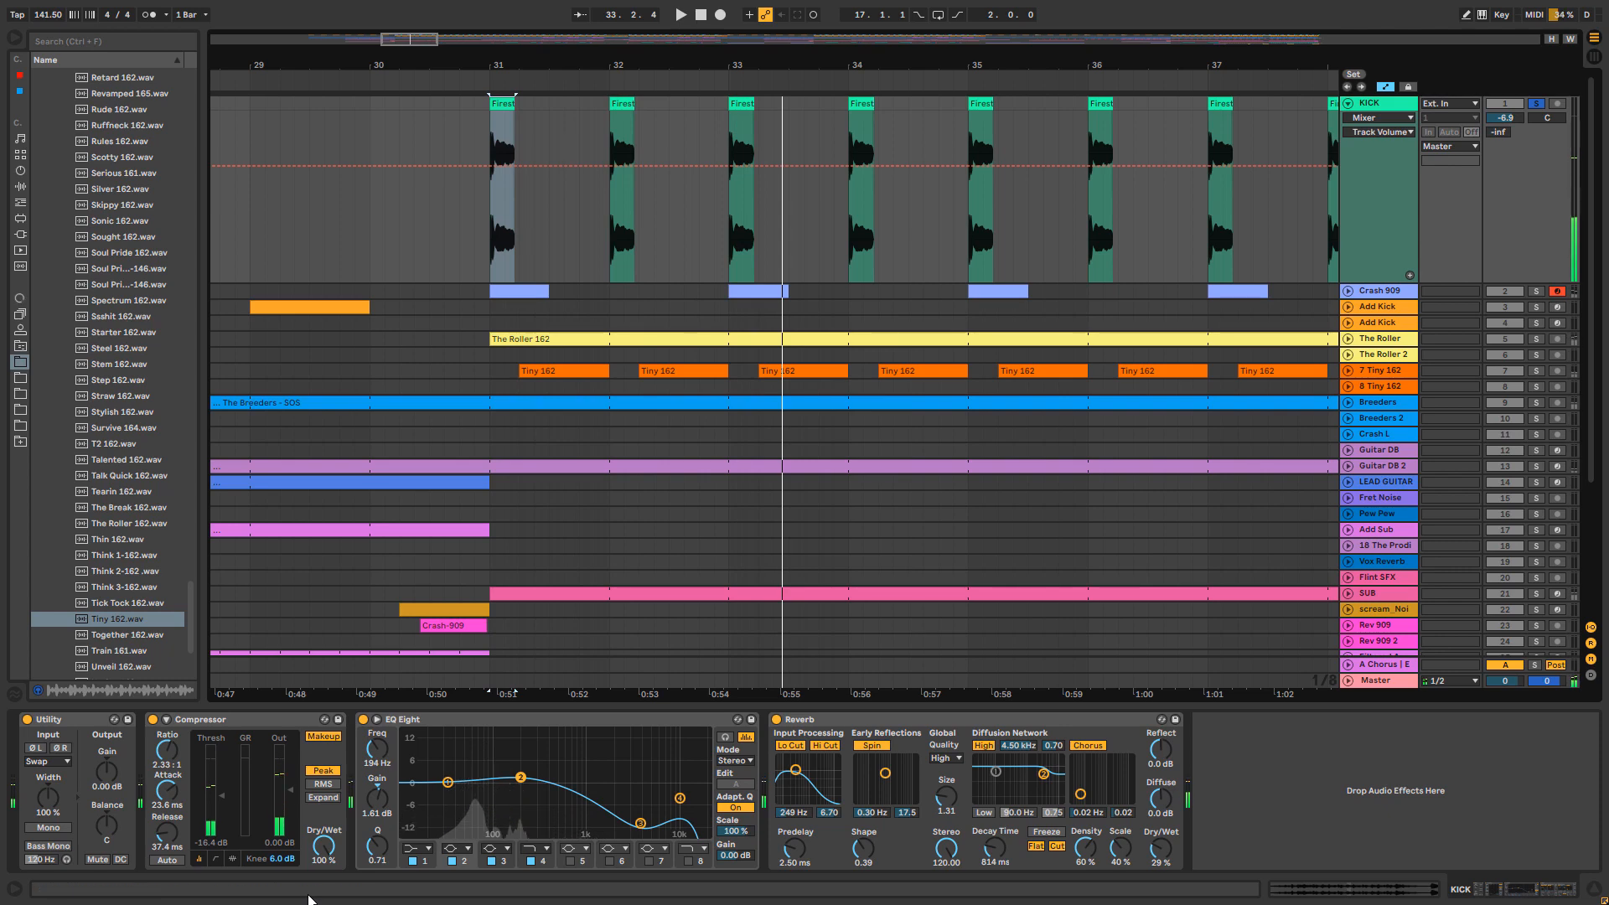
Step: Solo the Crash 909 track, collapse the KICK track, and expand Crash 909 with its first clip and devices shown
click(1536, 291)
click(1347, 103)
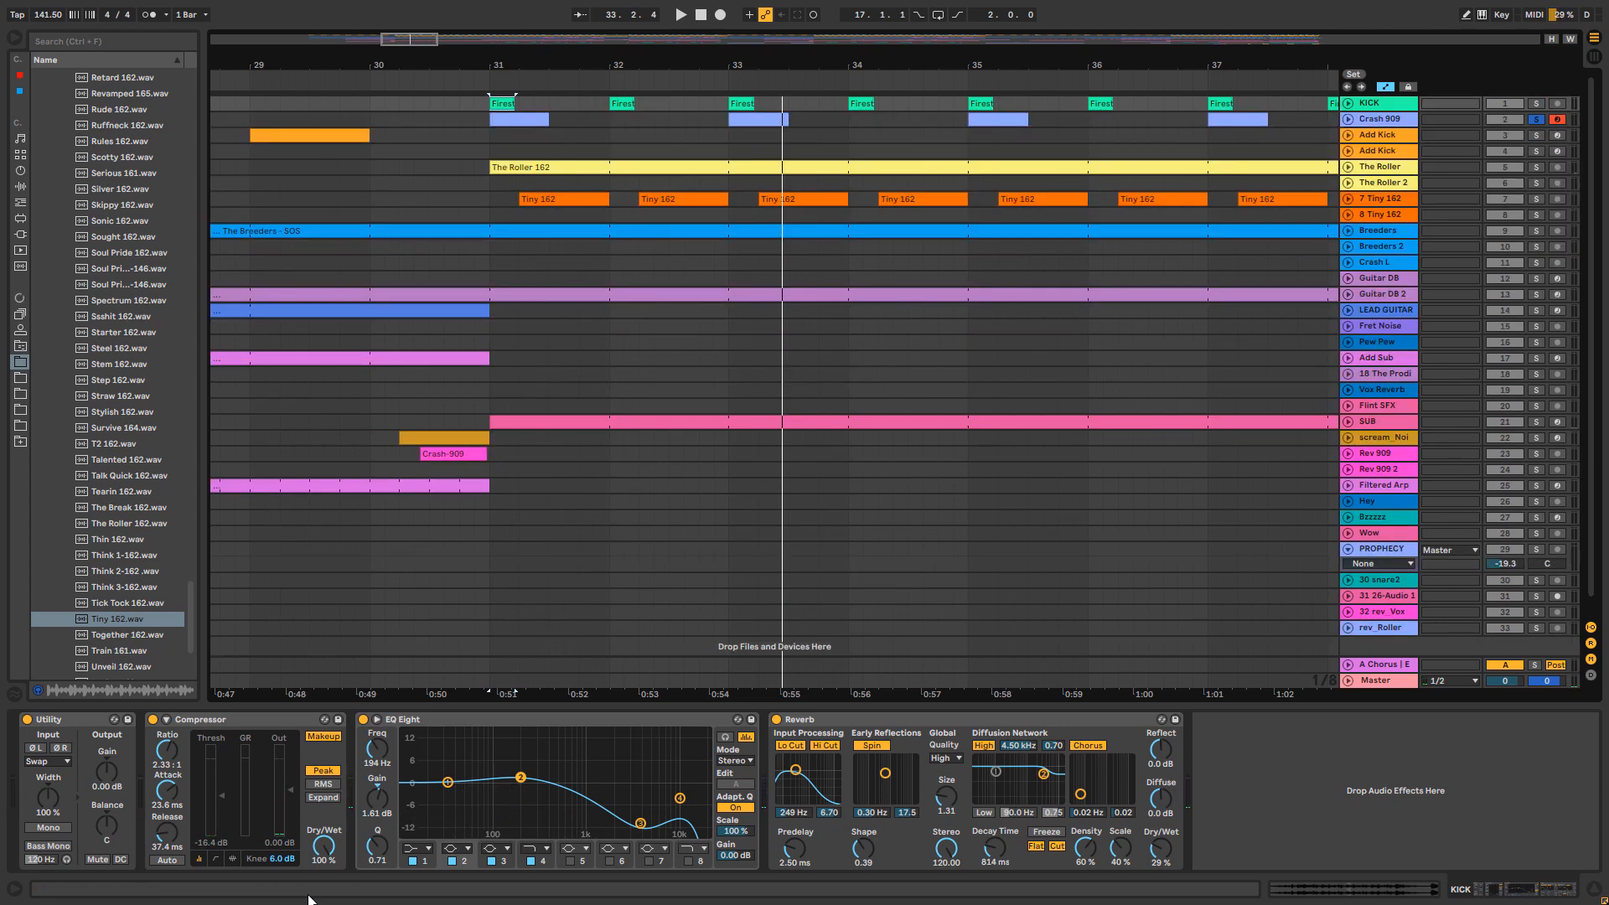
click(1348, 119)
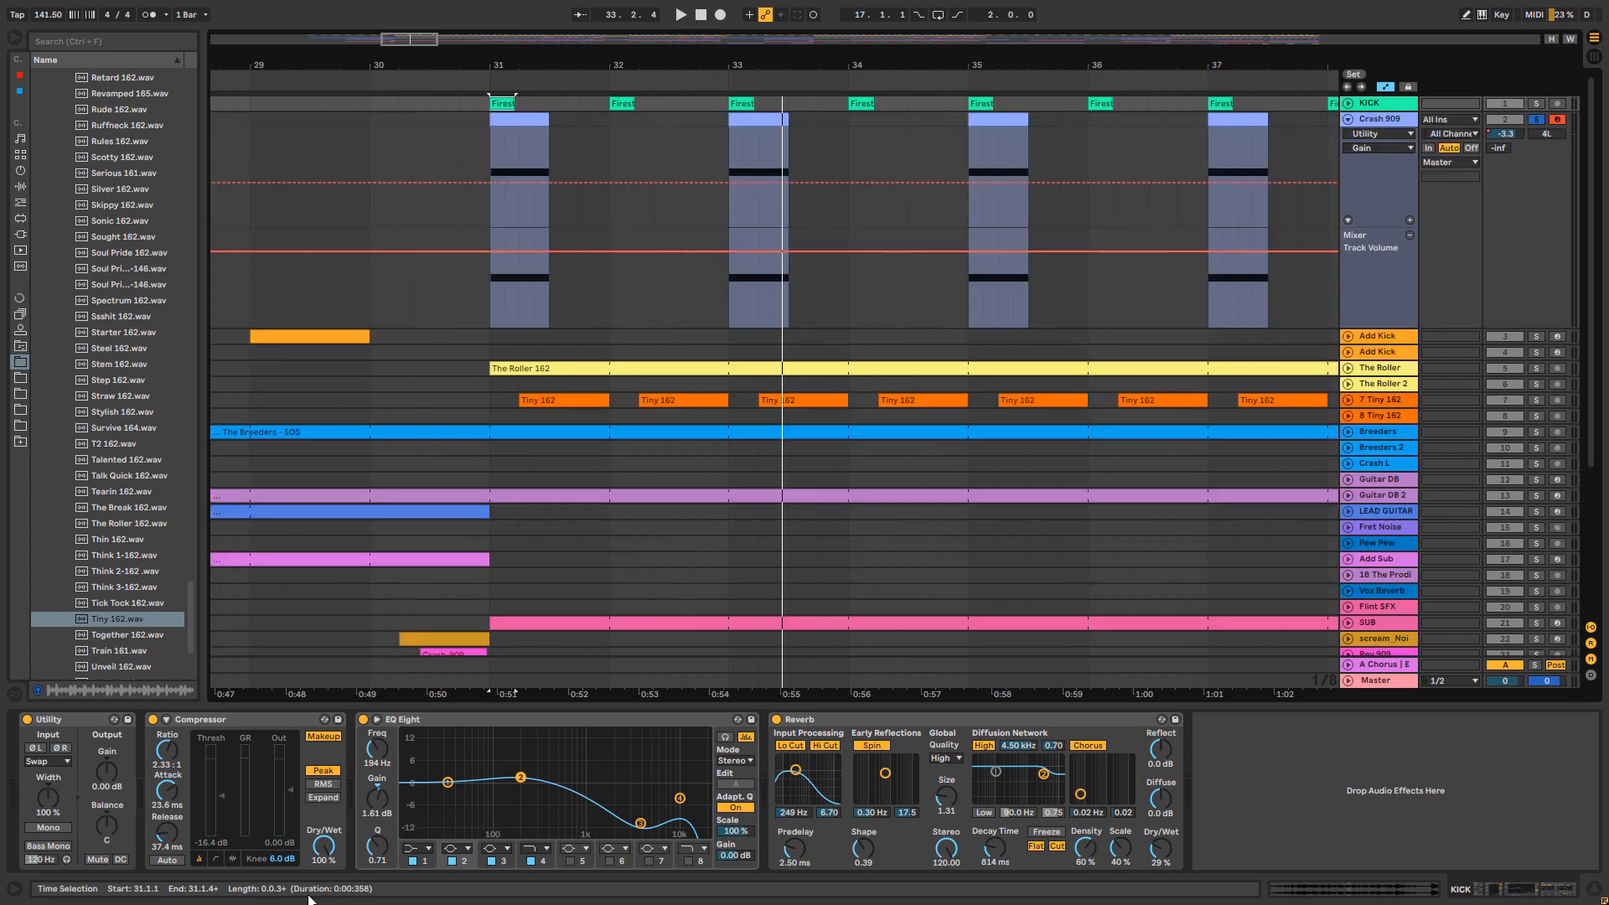
key(Down)
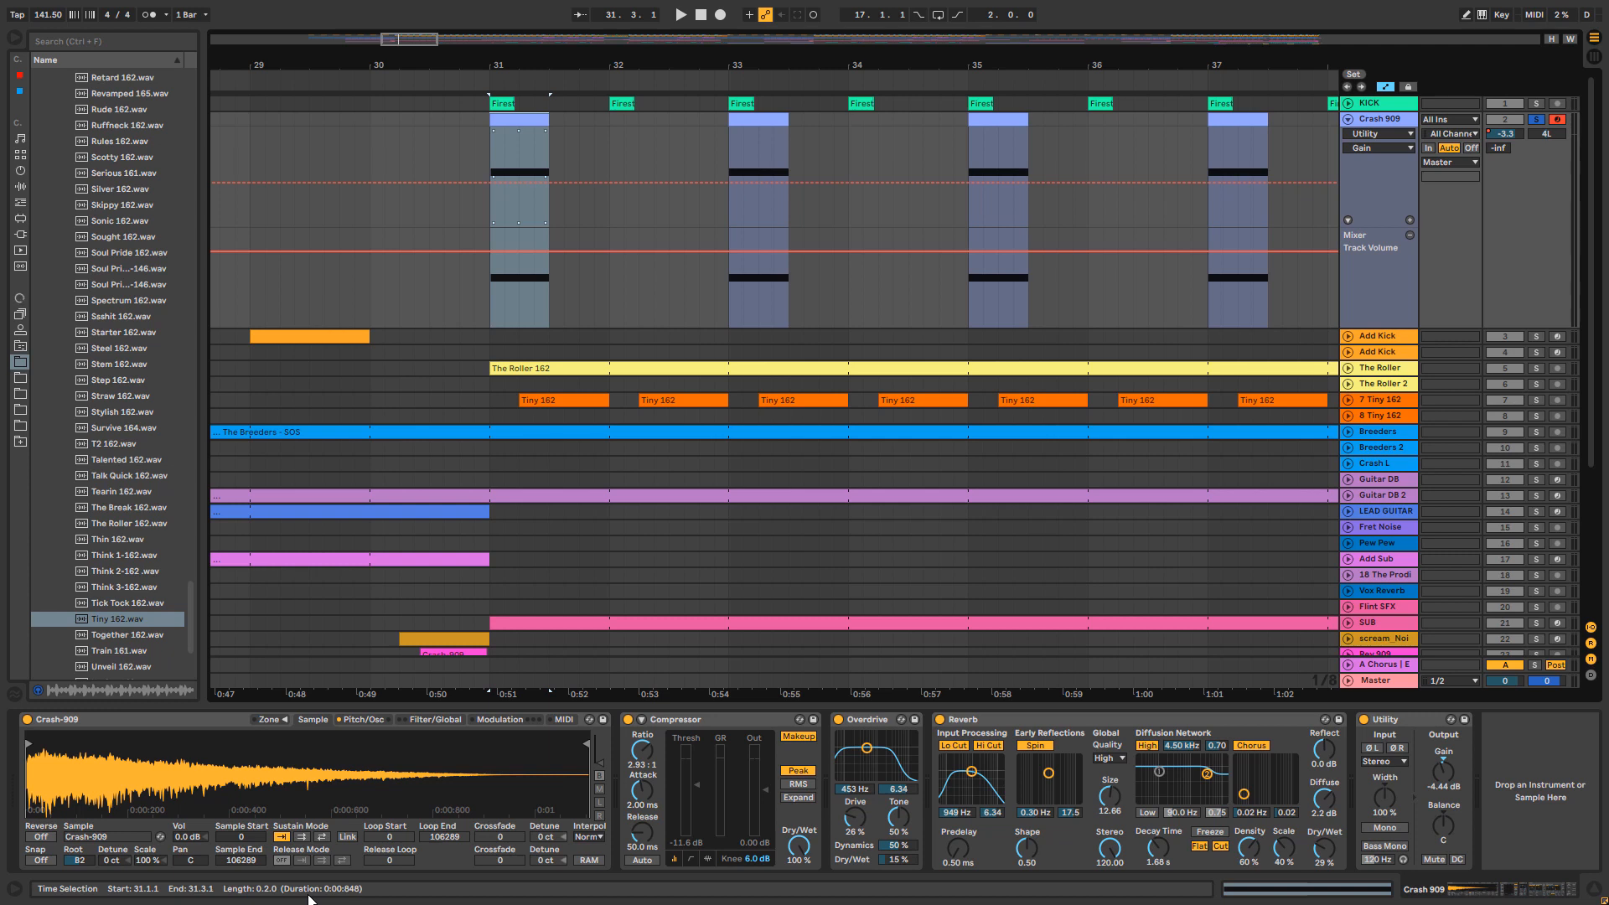
Step: Play the first Crash 909 clip several times and show the sampler's Pitch/Osc settings
key(space)
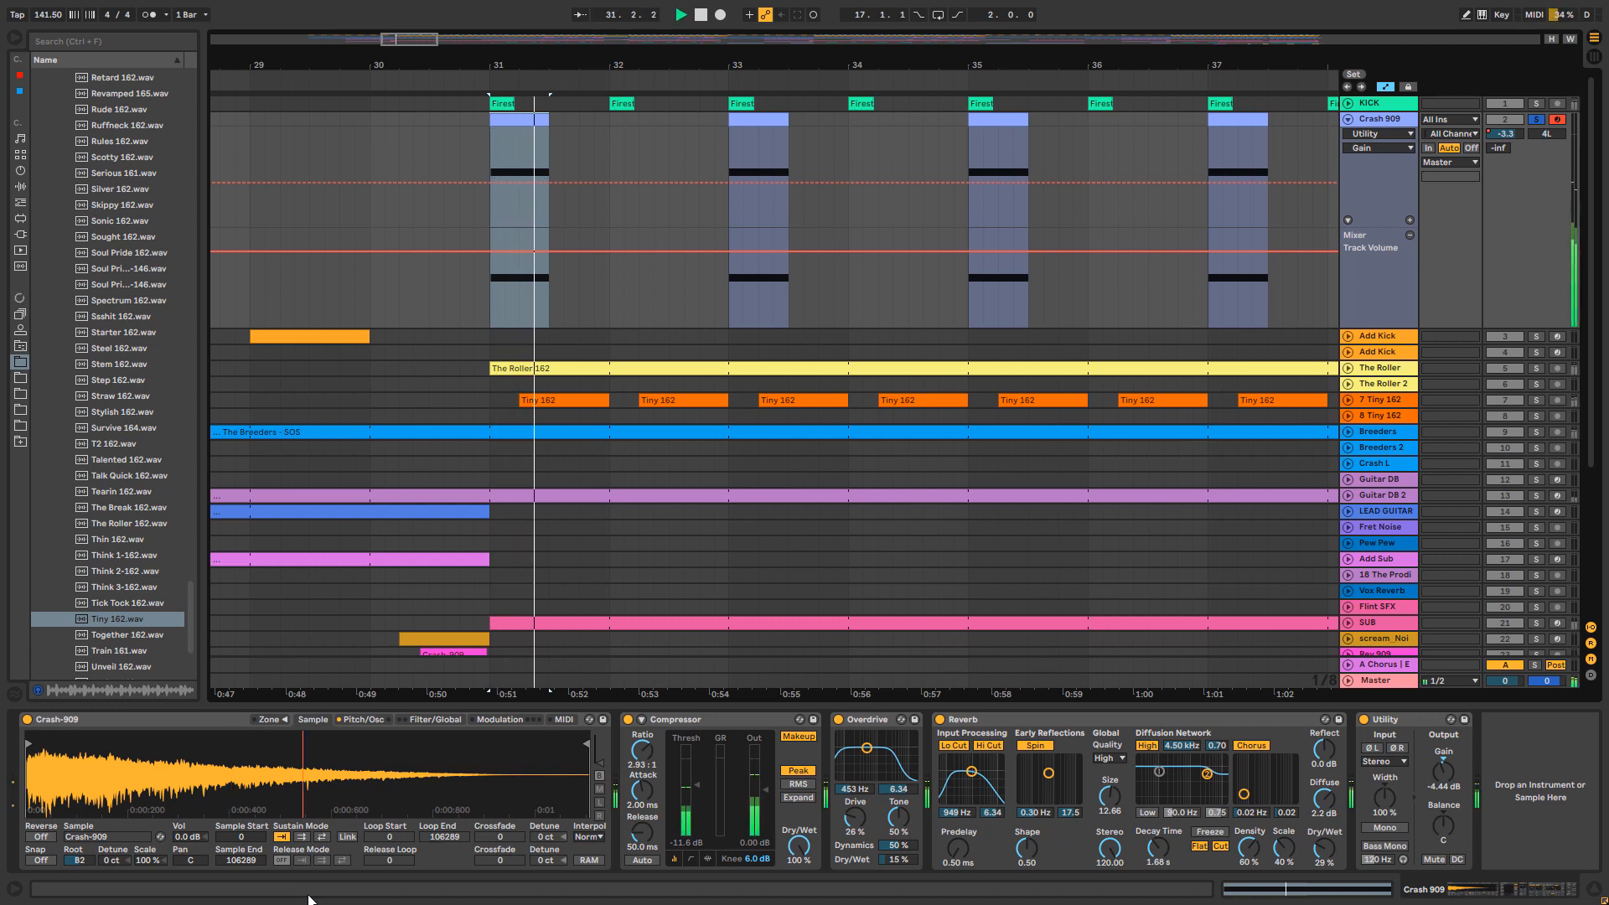
key(space)
key(space)
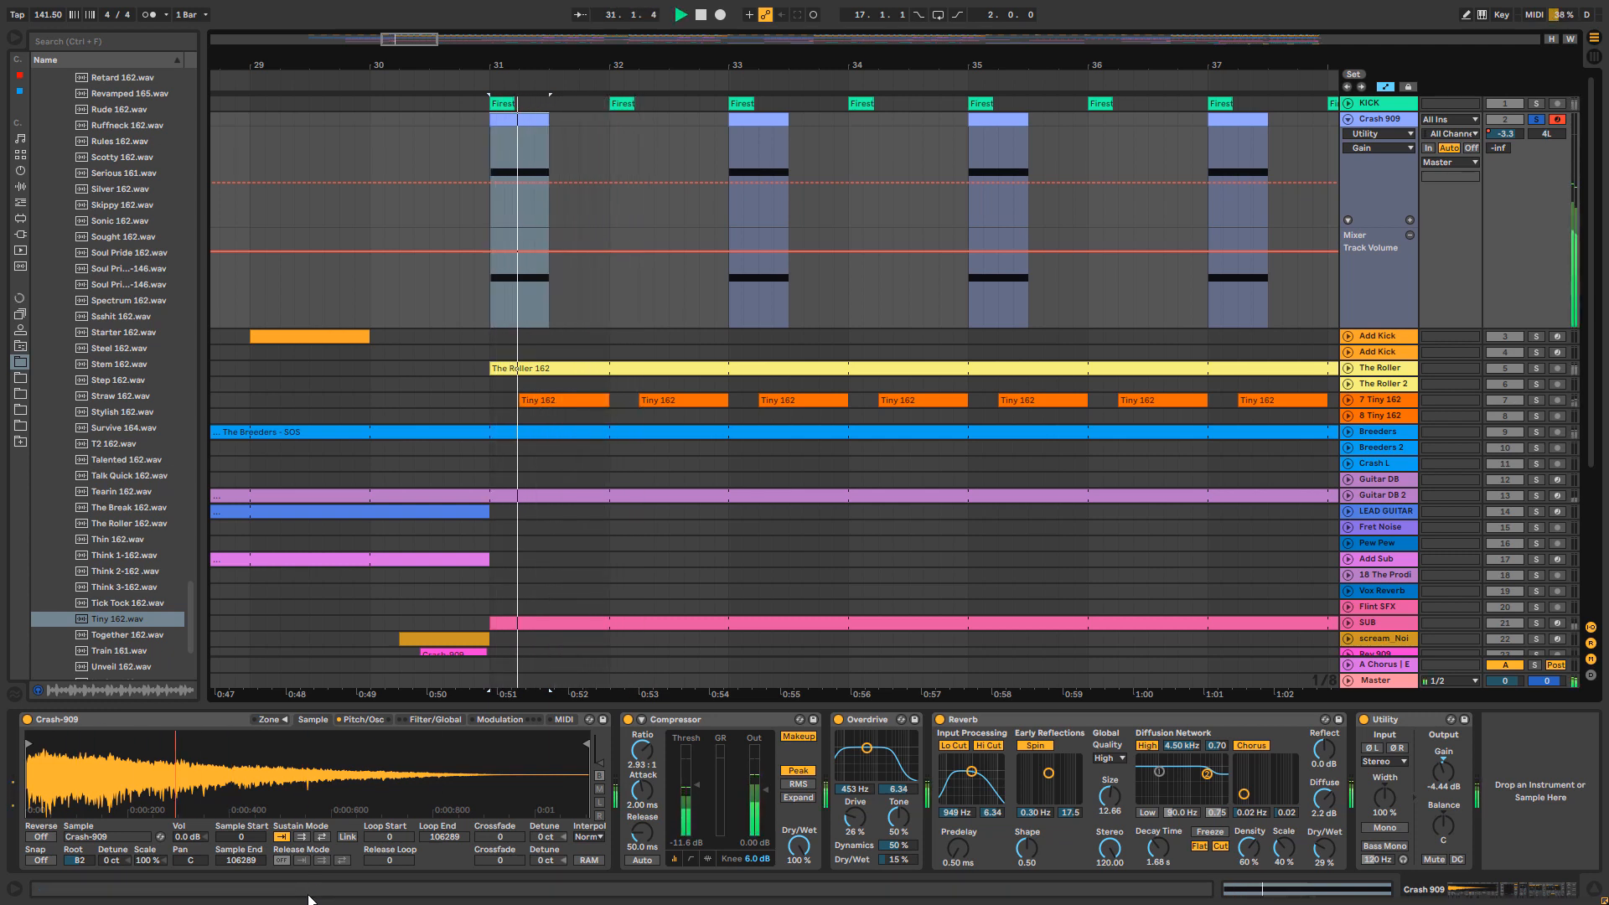
key(space)
key(space)
key(space)
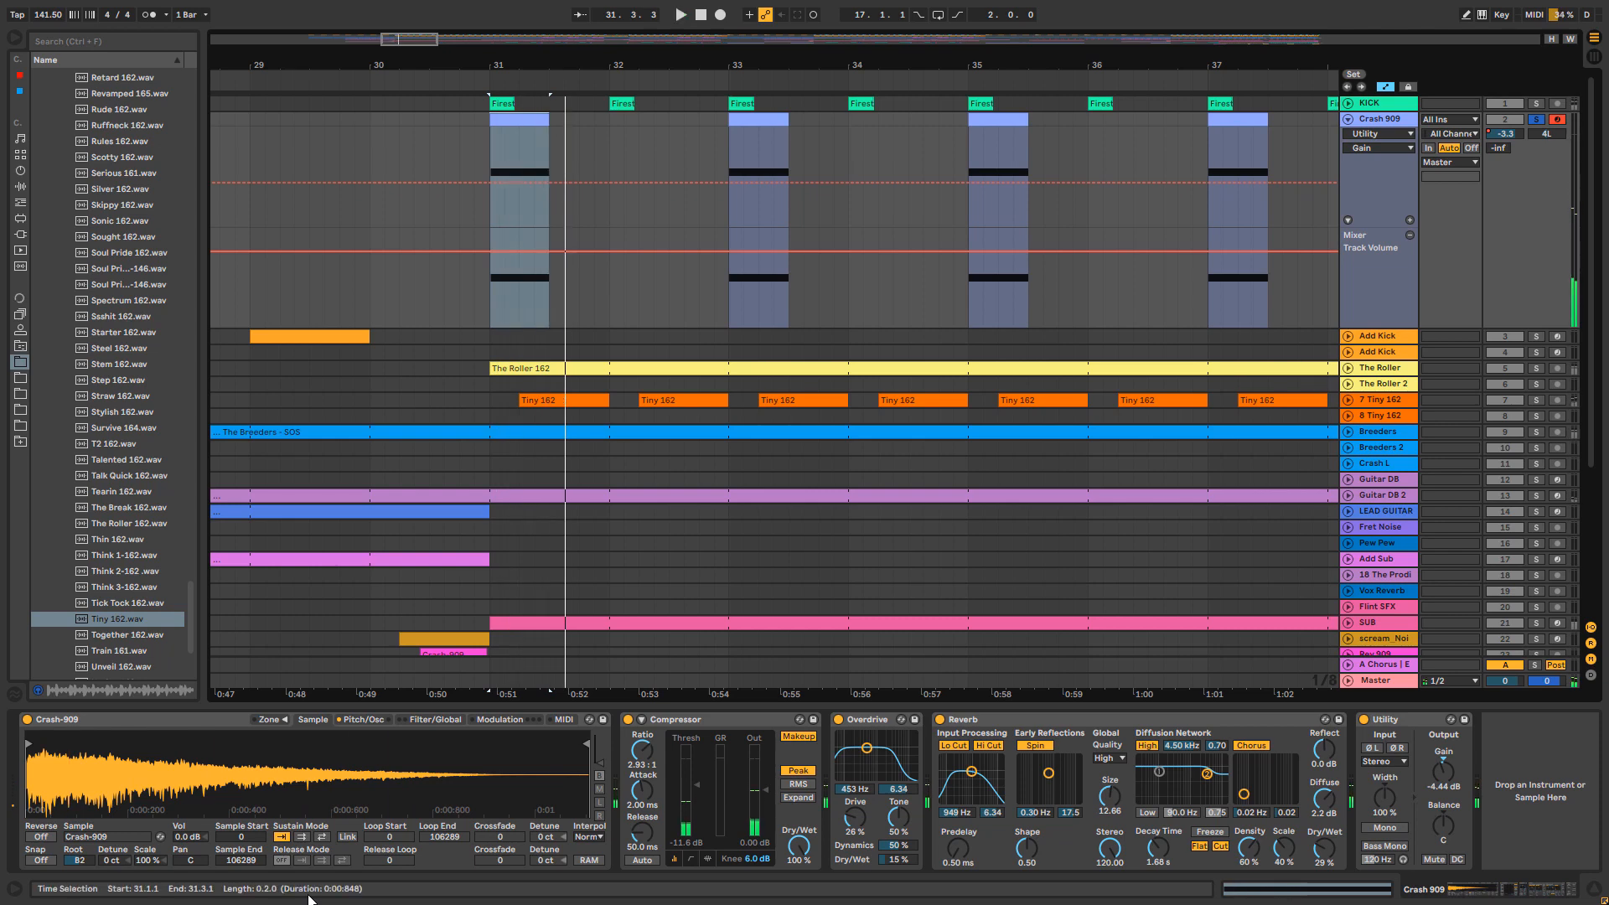
click(363, 720)
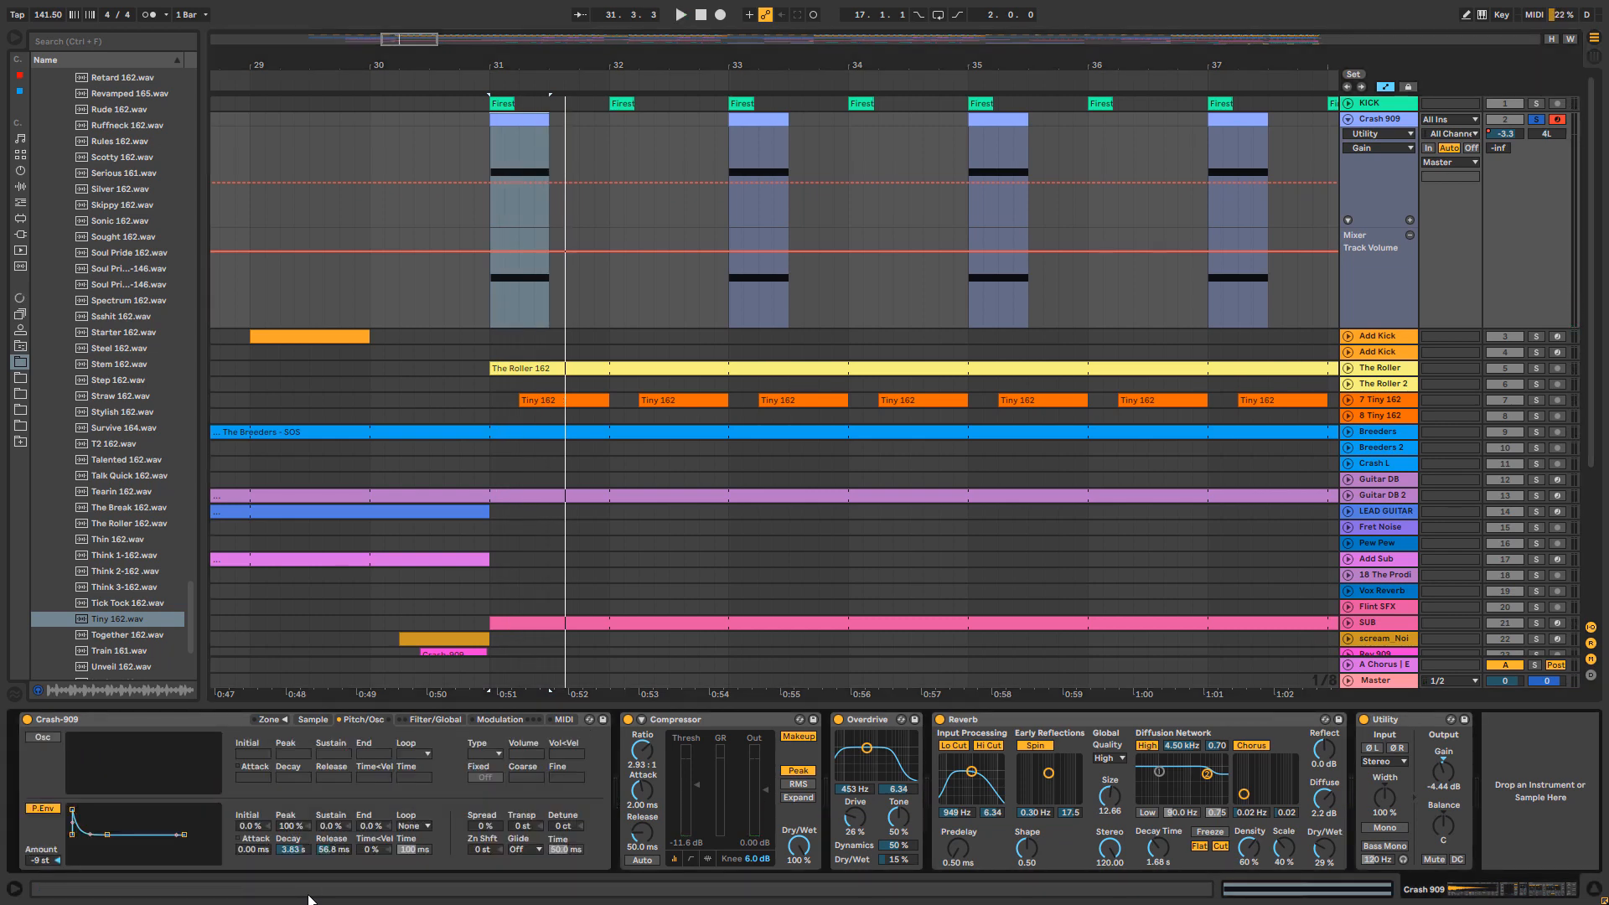
Step: Solo and enlarge the Breeders track in place of Crash 909, and play it from bar 31
key(u)
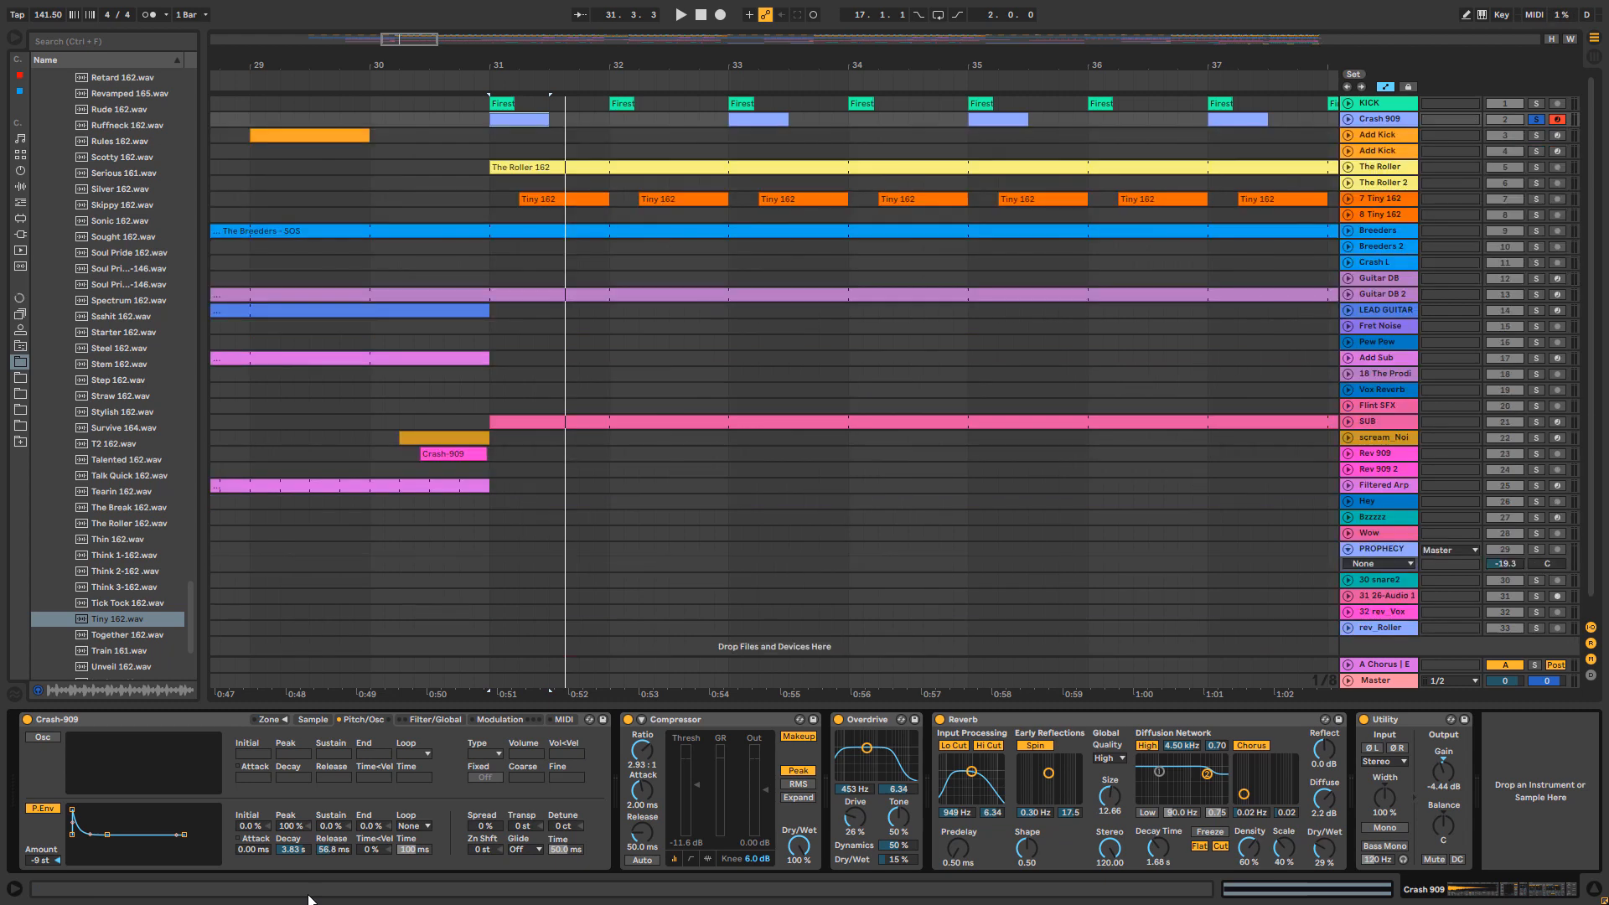
click(1347, 231)
click(1536, 231)
drag(1379, 268, 1379, 396)
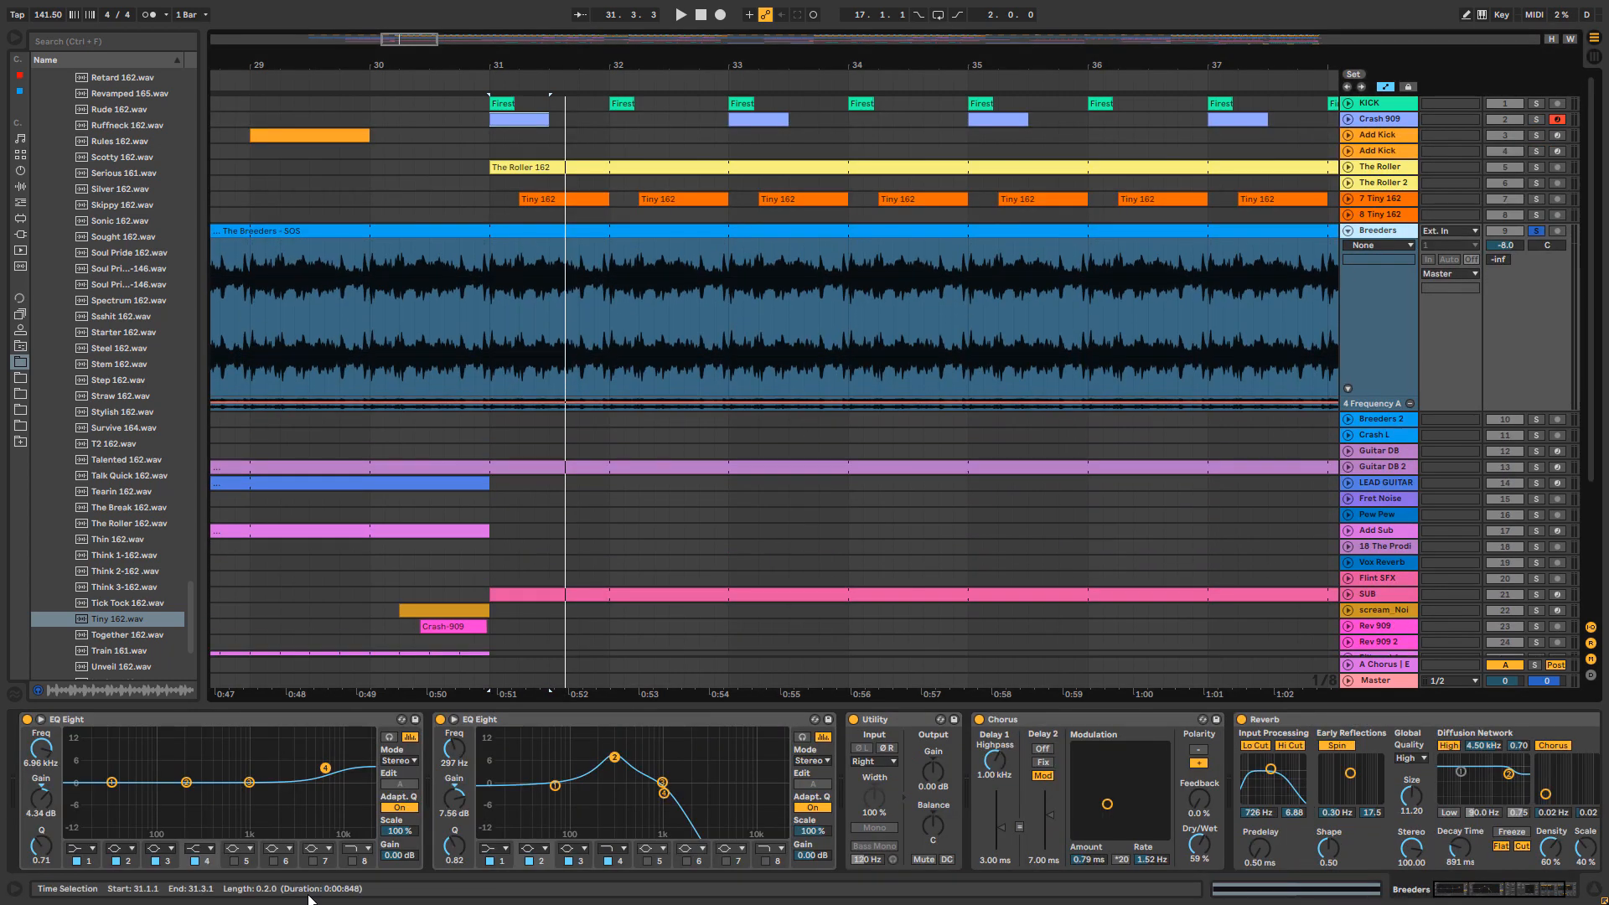
click(490, 317)
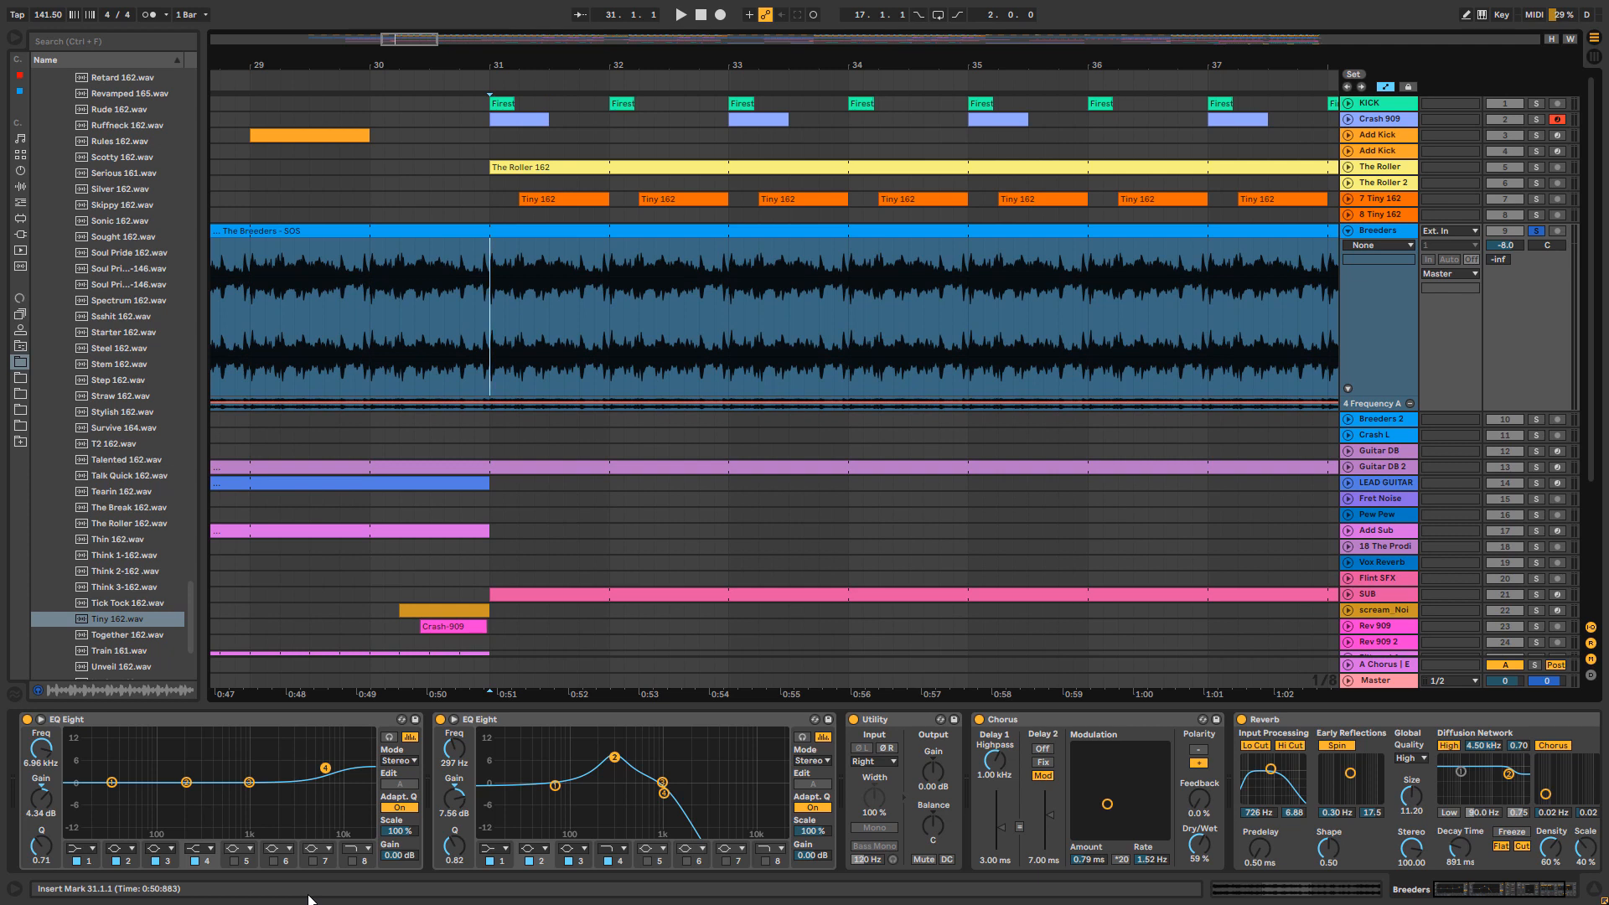
key(space)
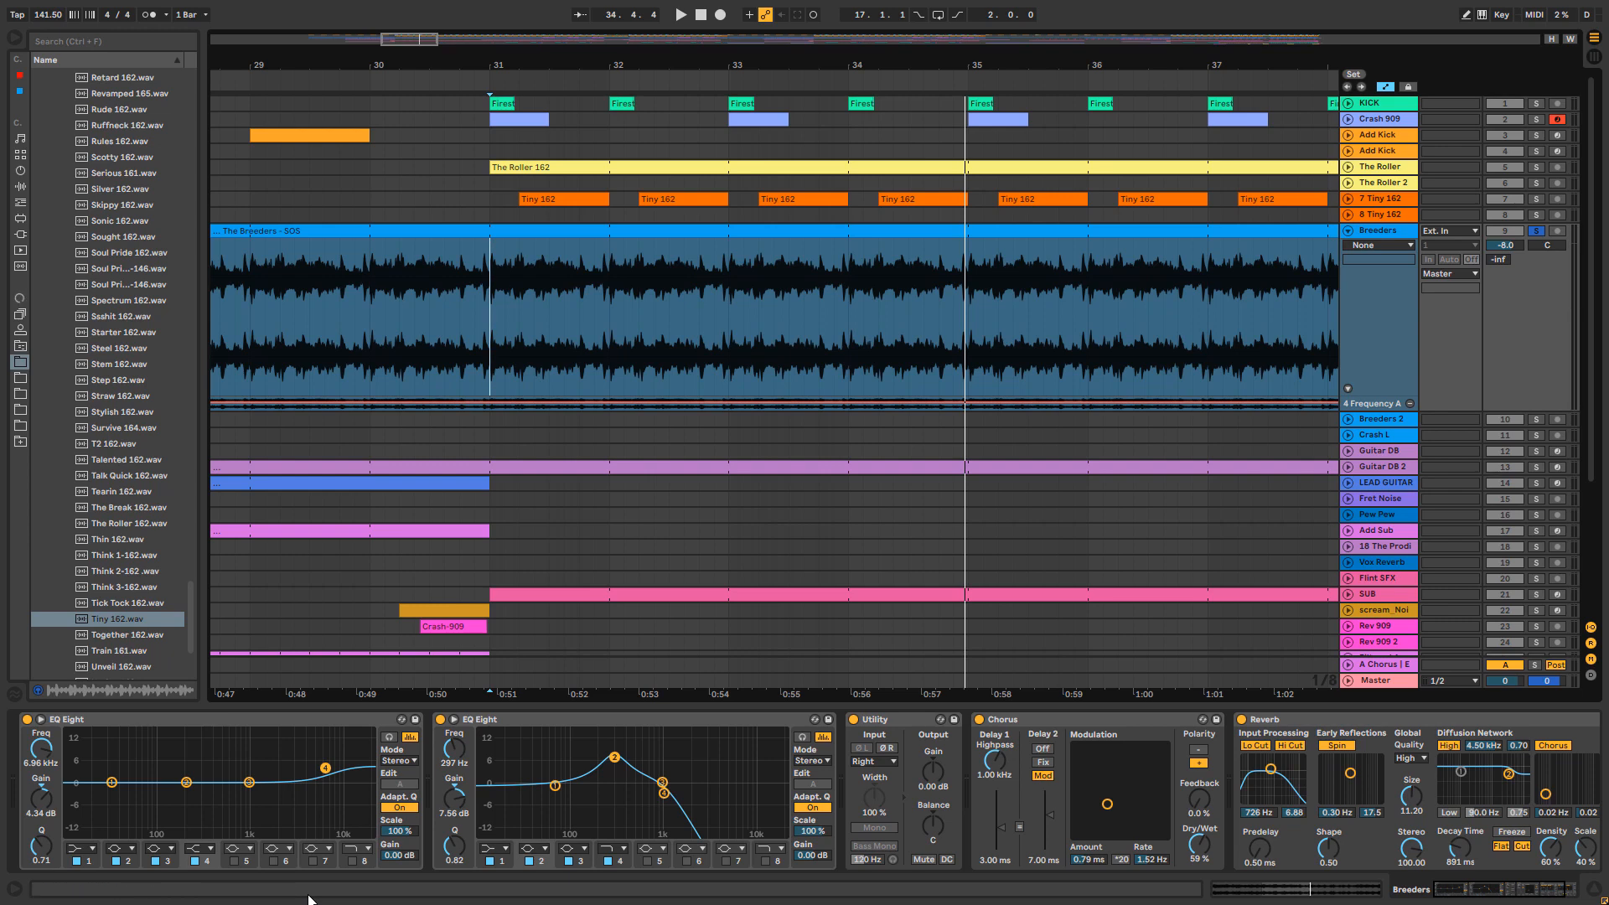
key(ctrl+z)
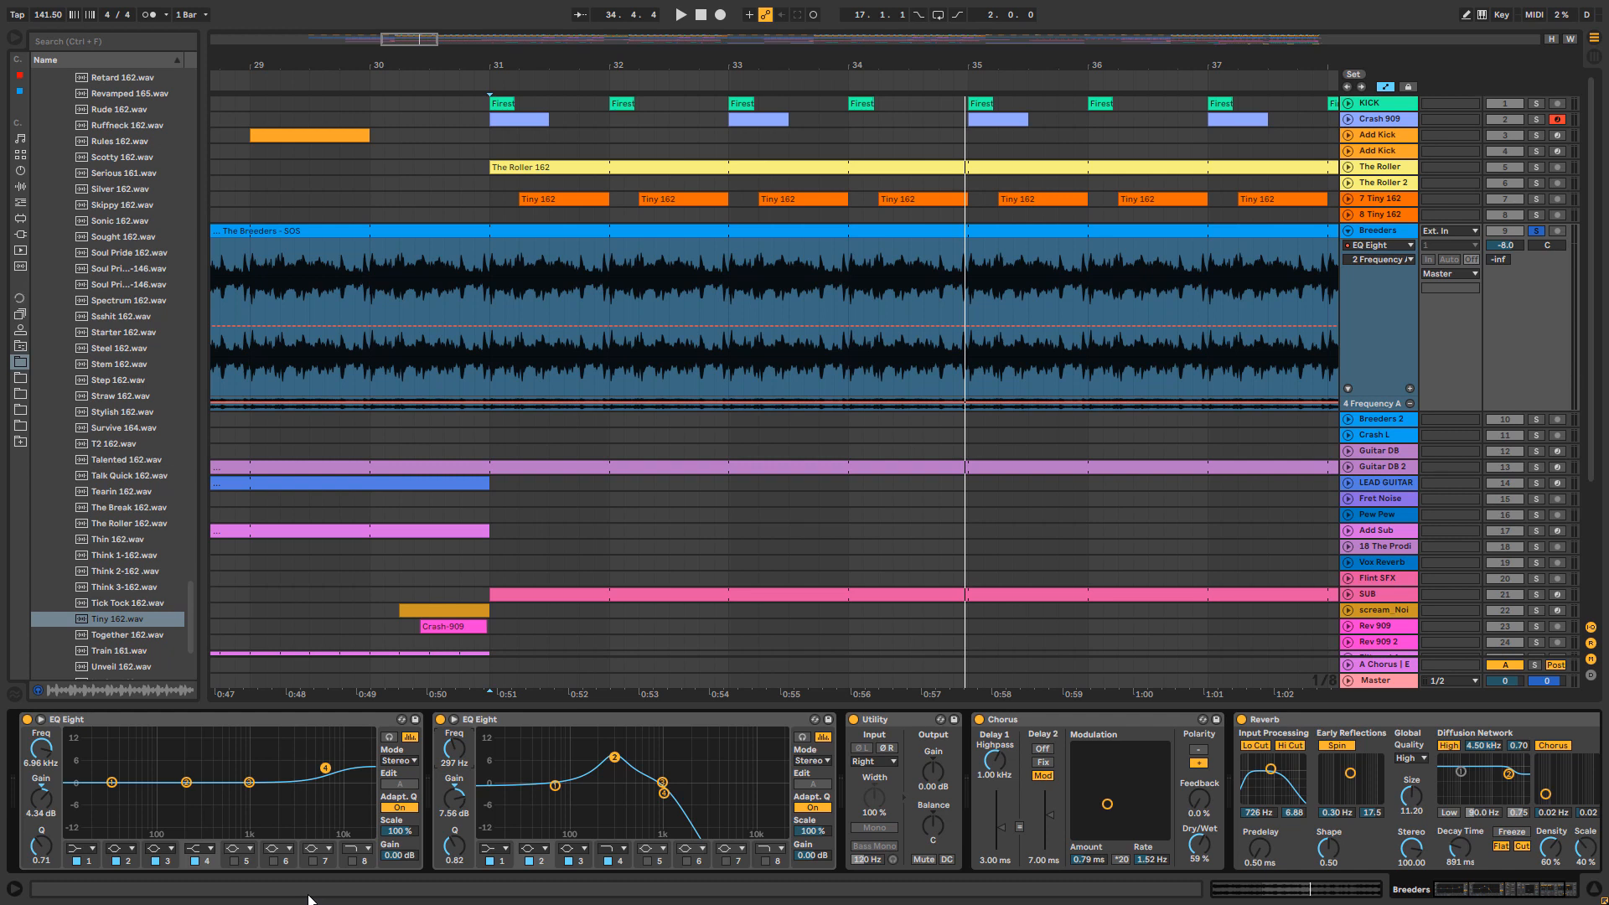
Step: Solo and expand the Guitar DB 2 track in place of Breeders, and play it from bar 31
key(u)
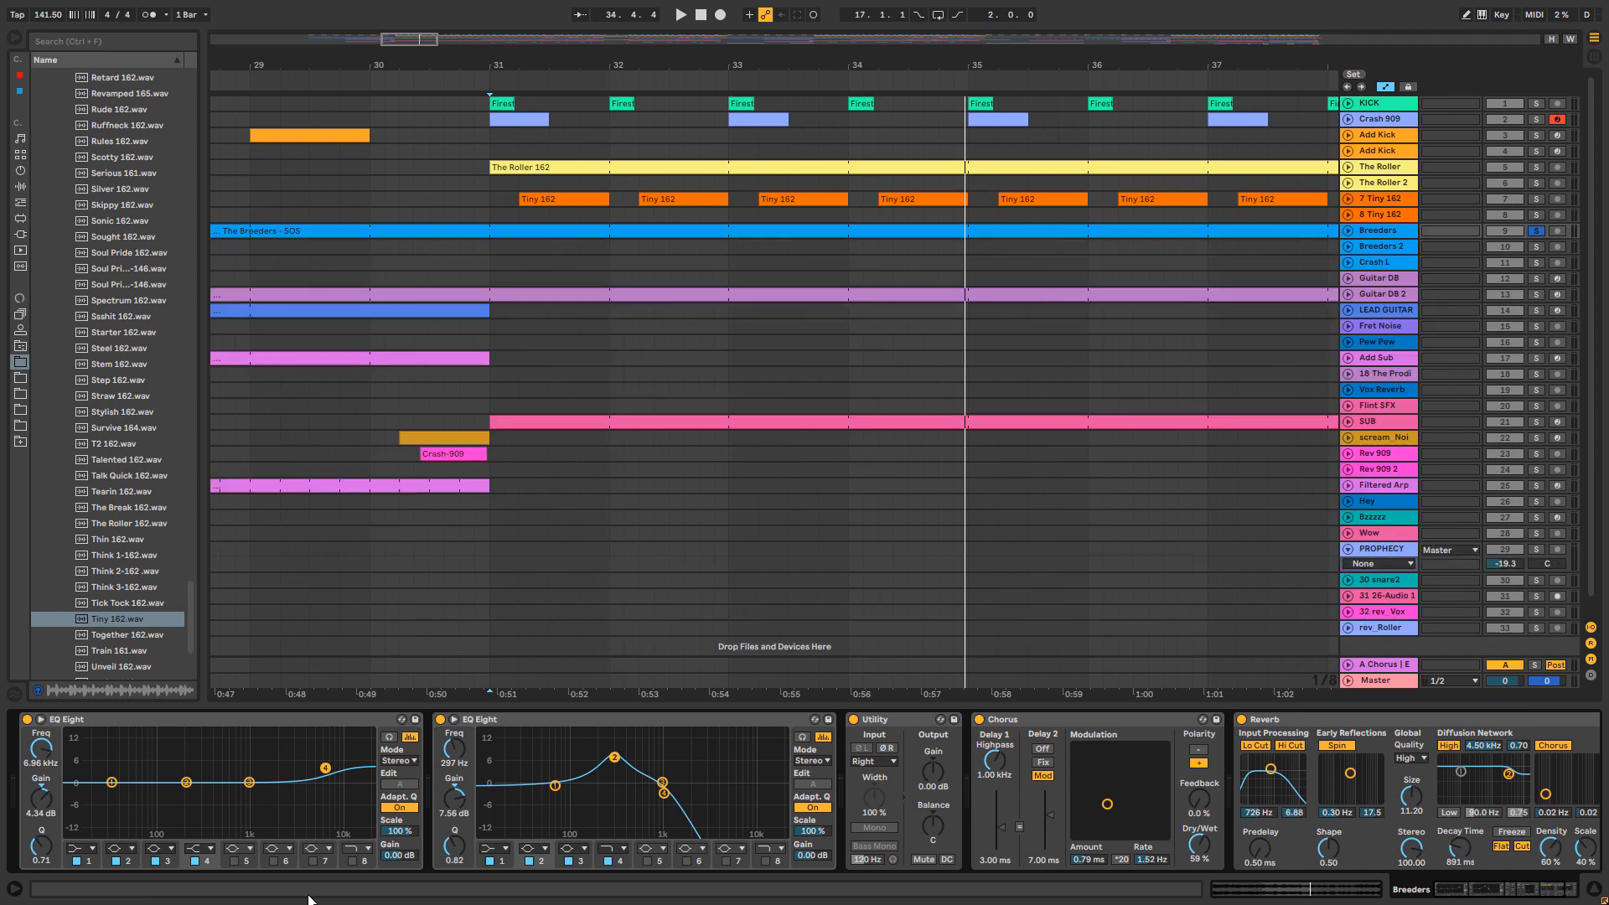
key(u)
key(s)
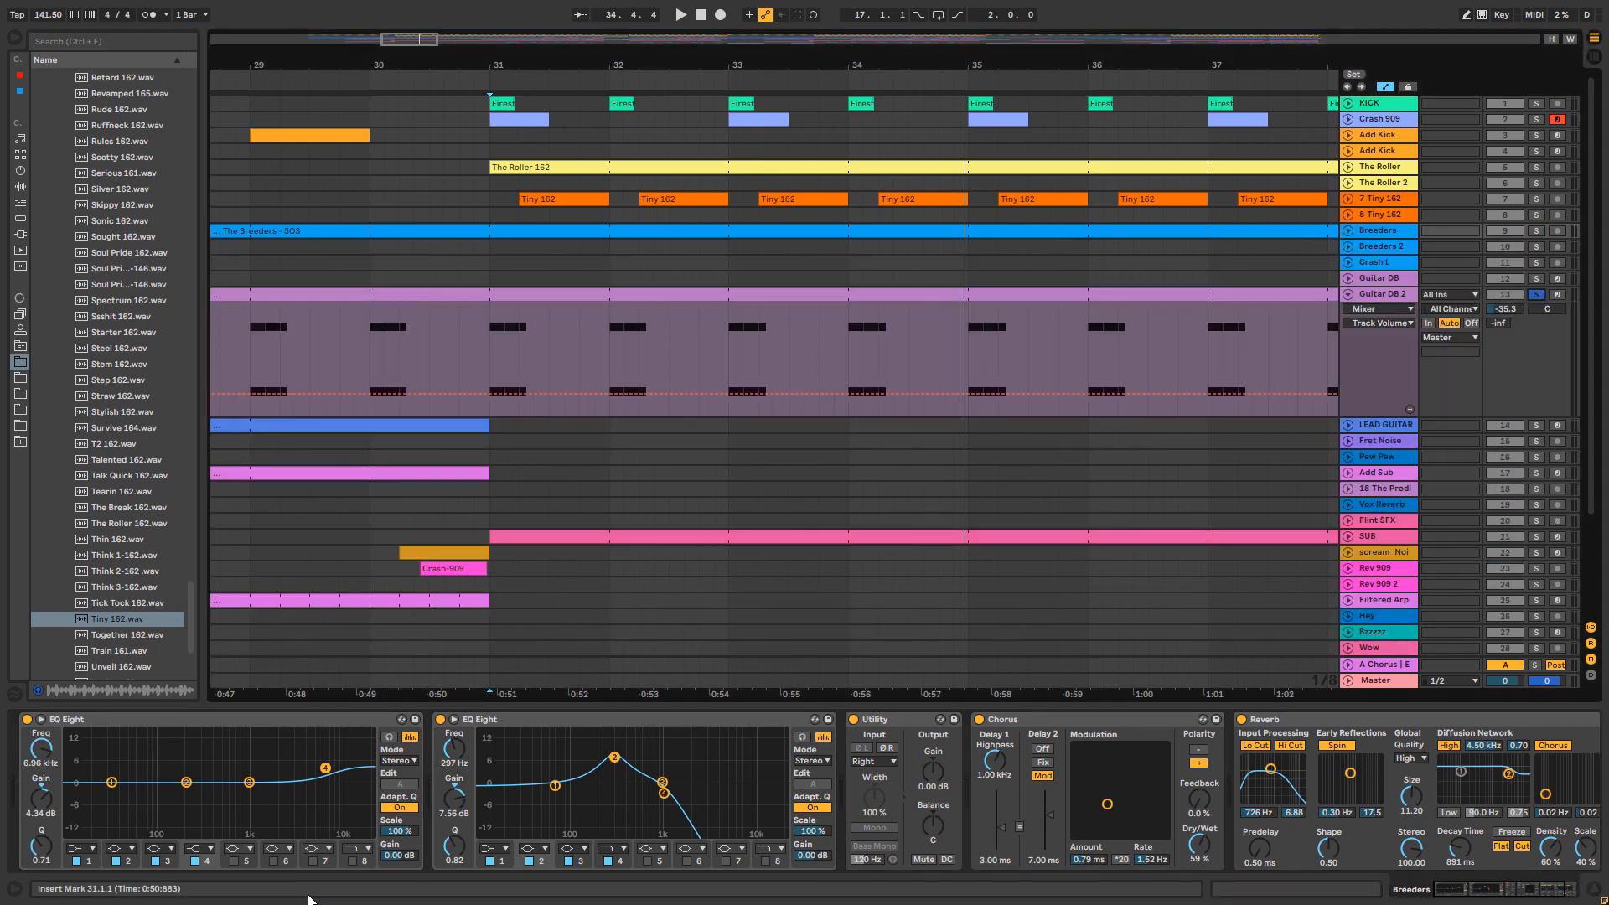
key(space)
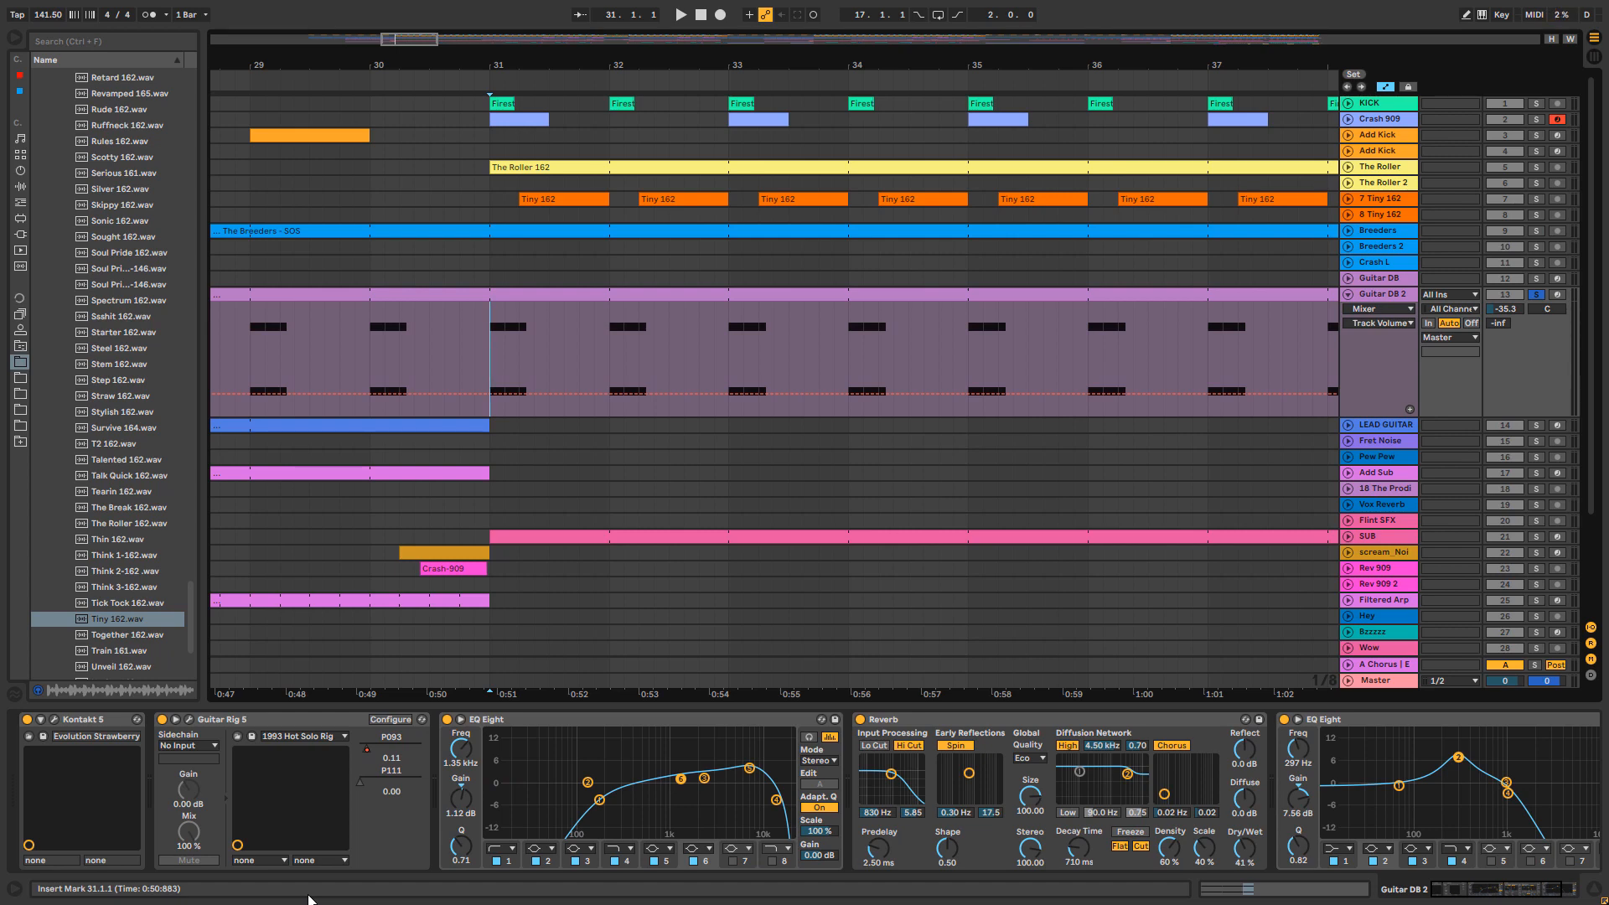
key(space)
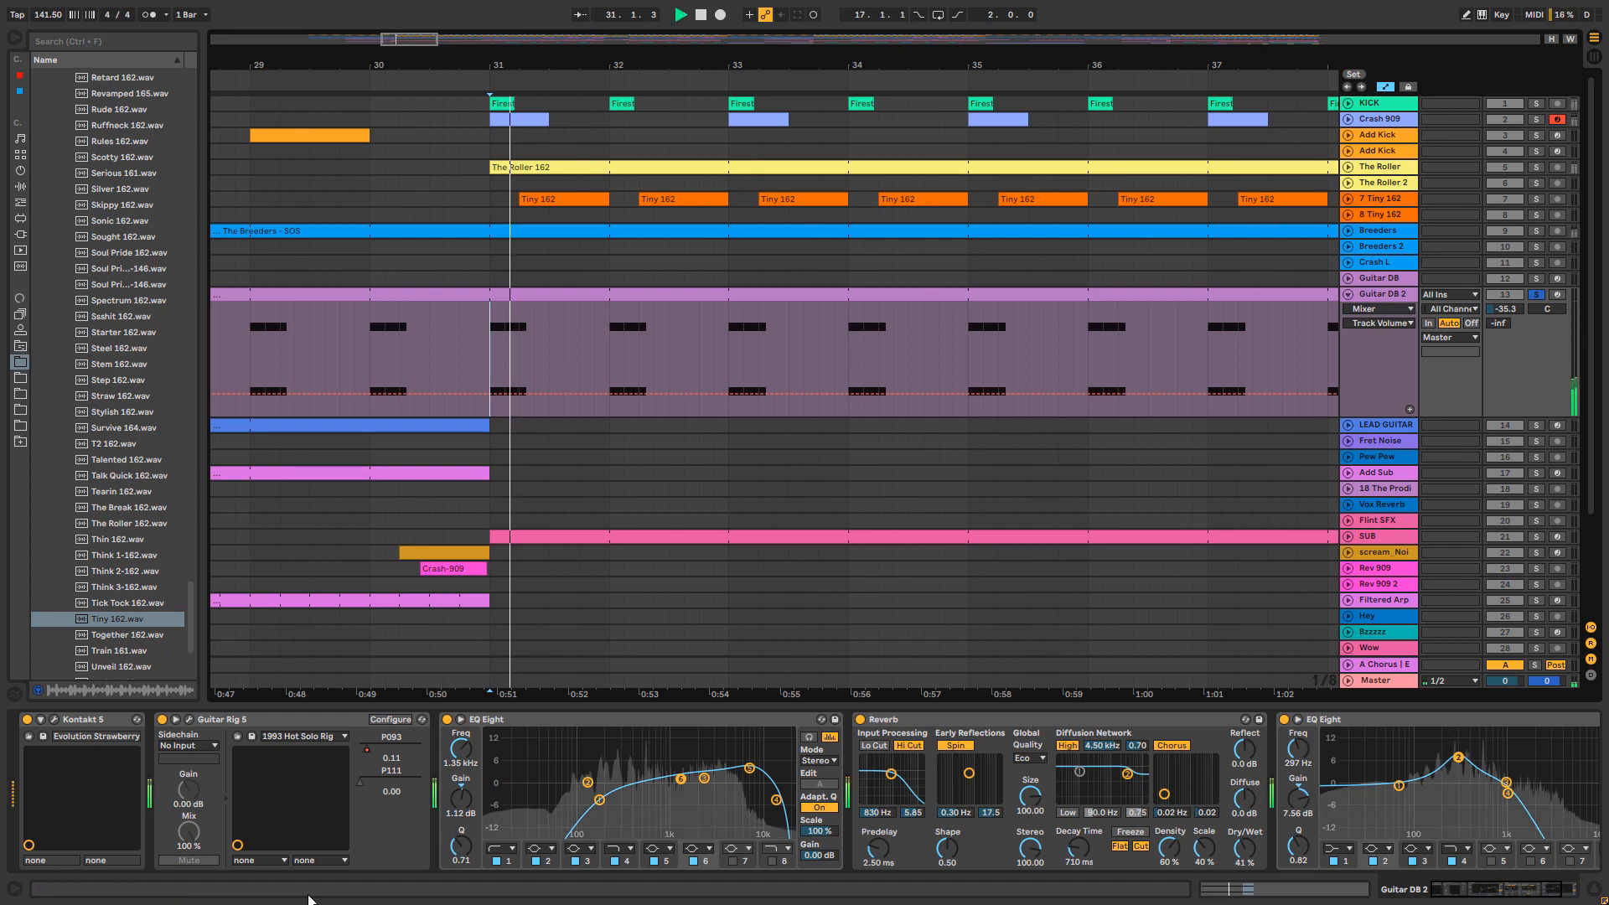
key(x)
key(x)
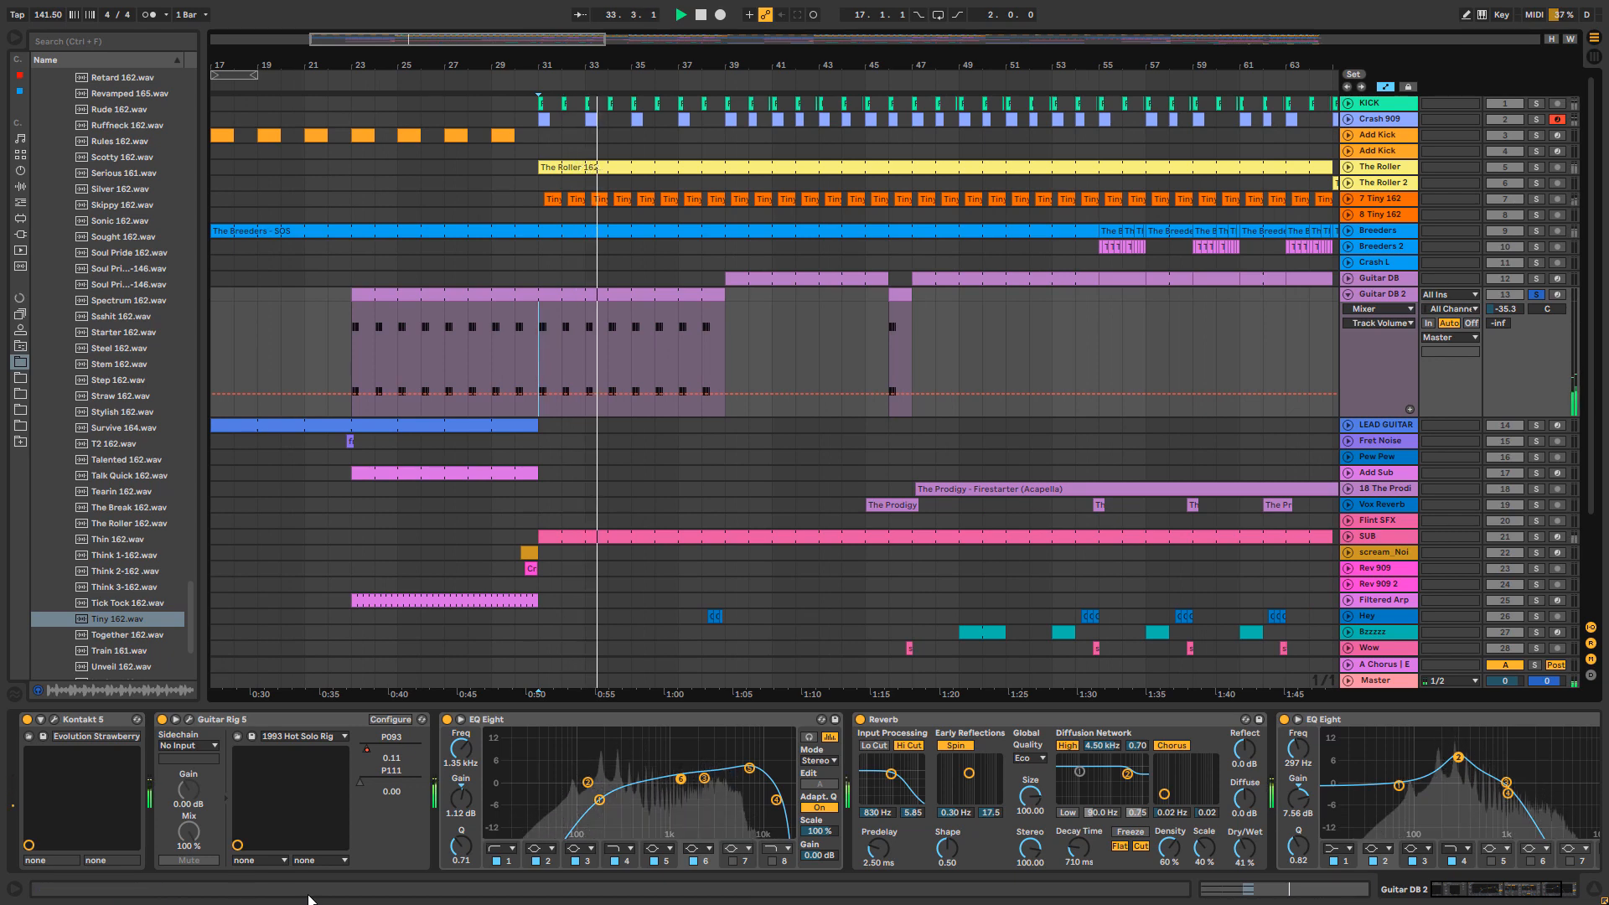
Step: Expand and solo the Guitar DB track in place of Guitar DB 2, and play it from bar 39
key(u)
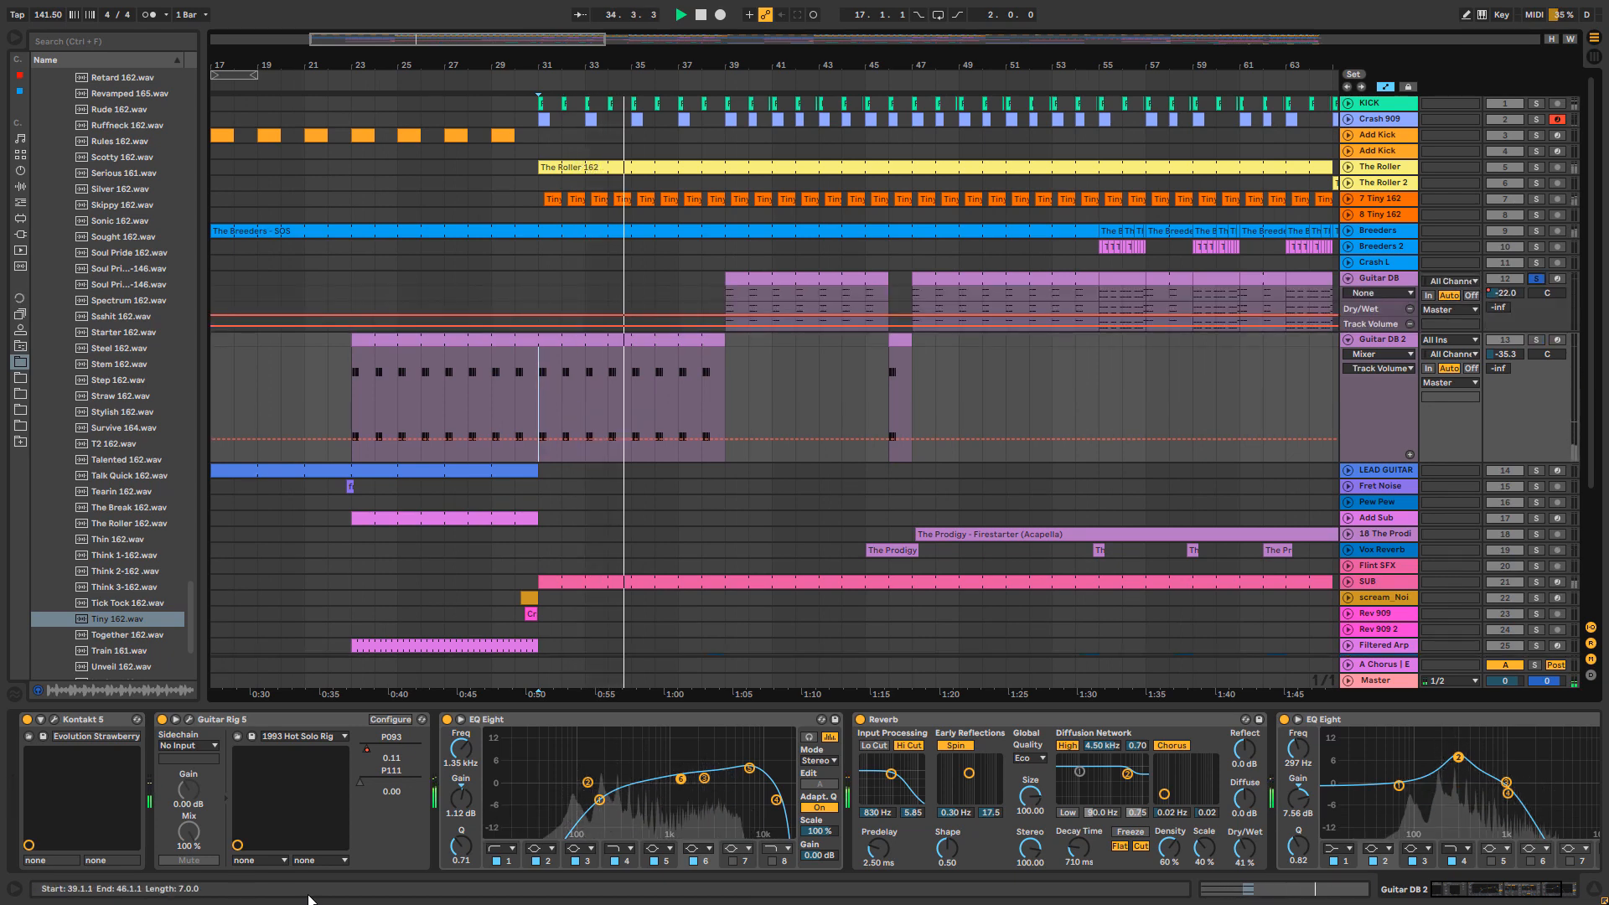
key(s)
key(space)
key(space)
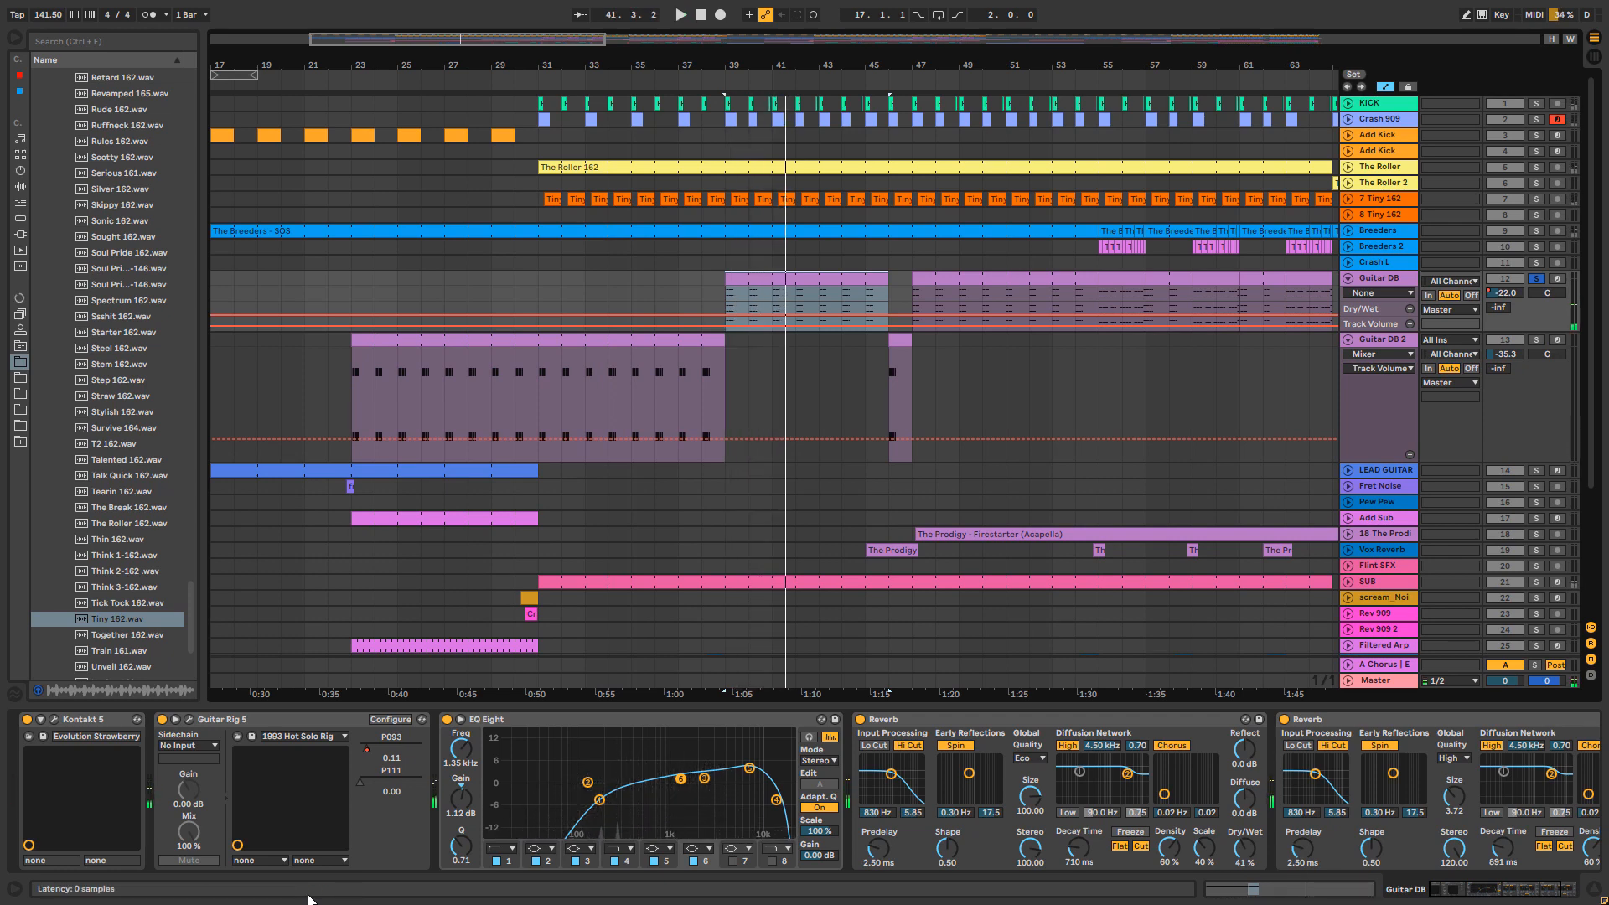
Step: Show the Kontakt 5 window with Evolution Strawberry for Guitar DB, close it, and collapse both guitar tracks
key(ctrl+alt+p)
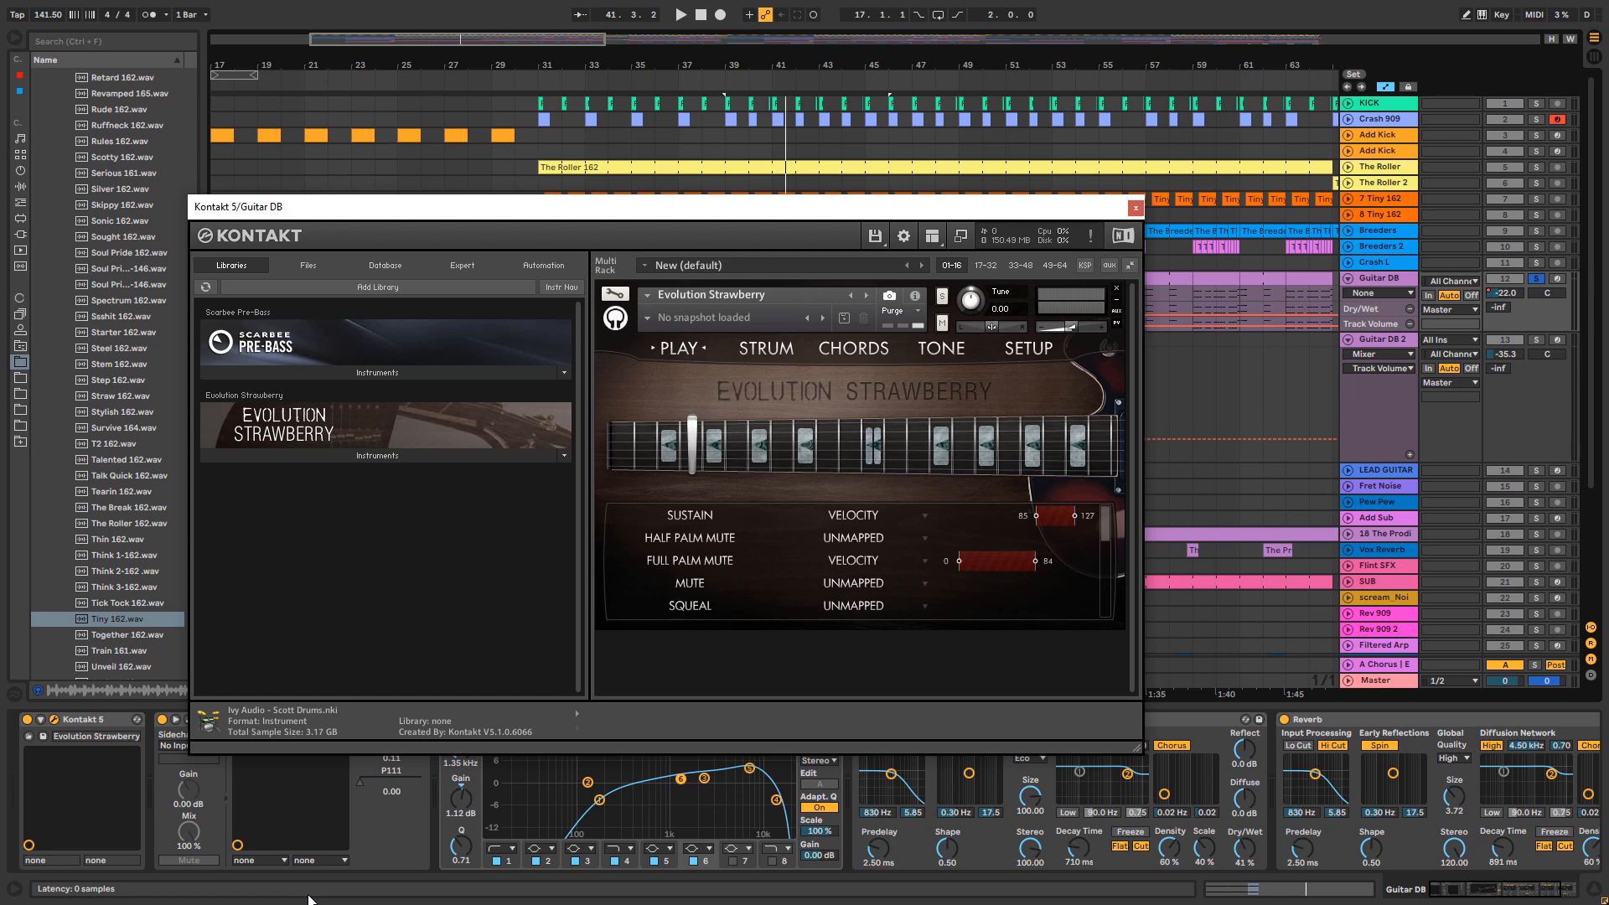
key(ctrl+alt+p)
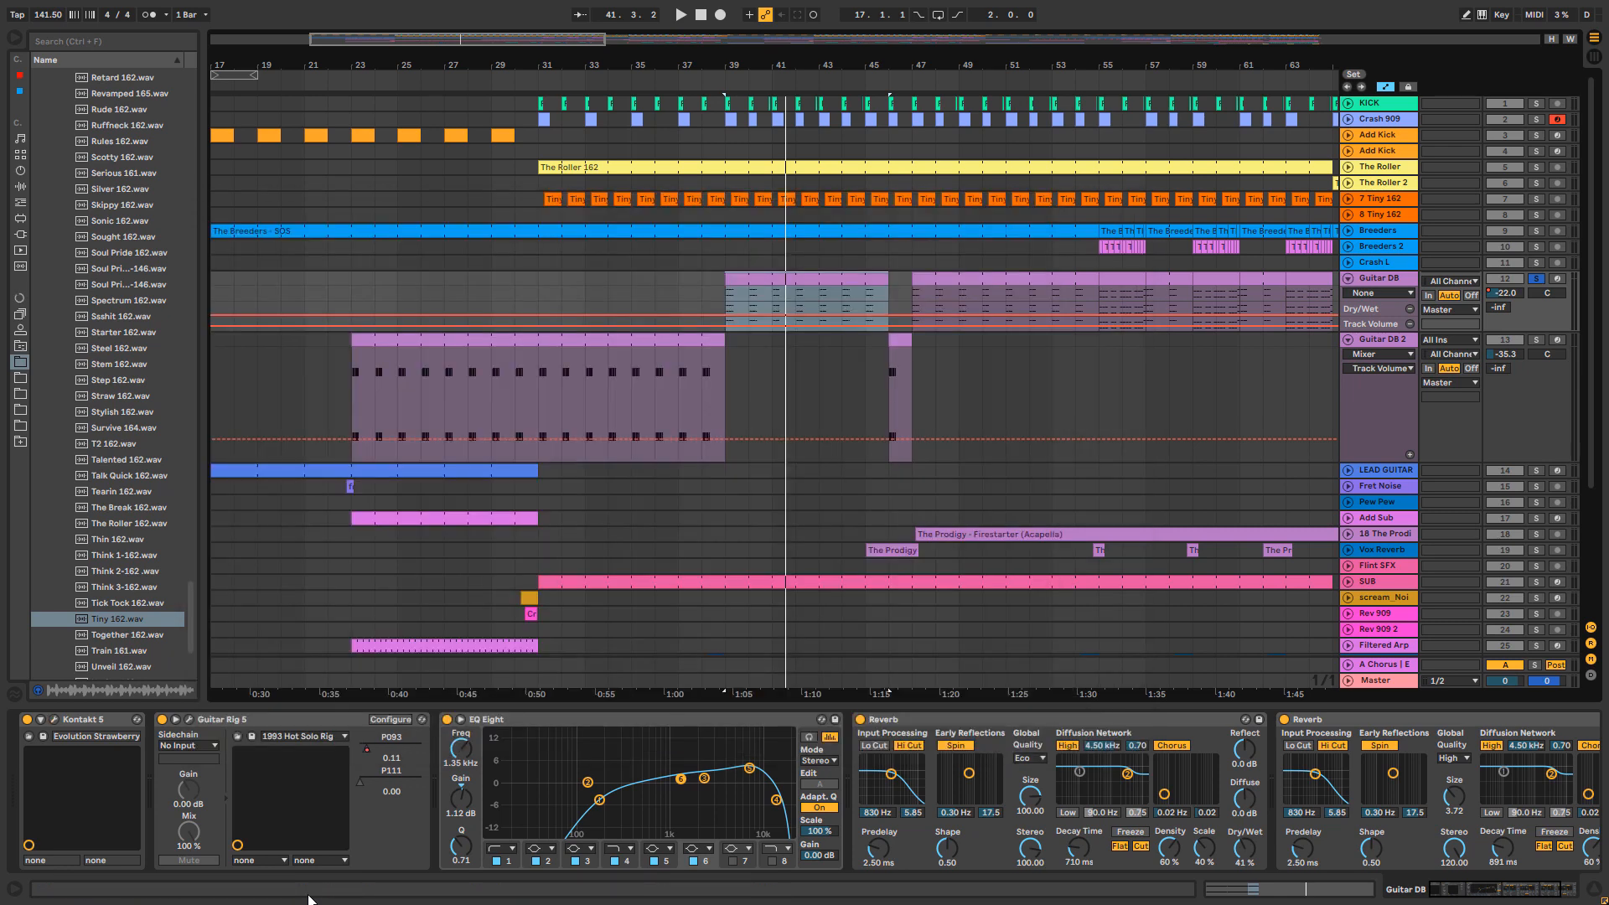
key(u)
key(u)
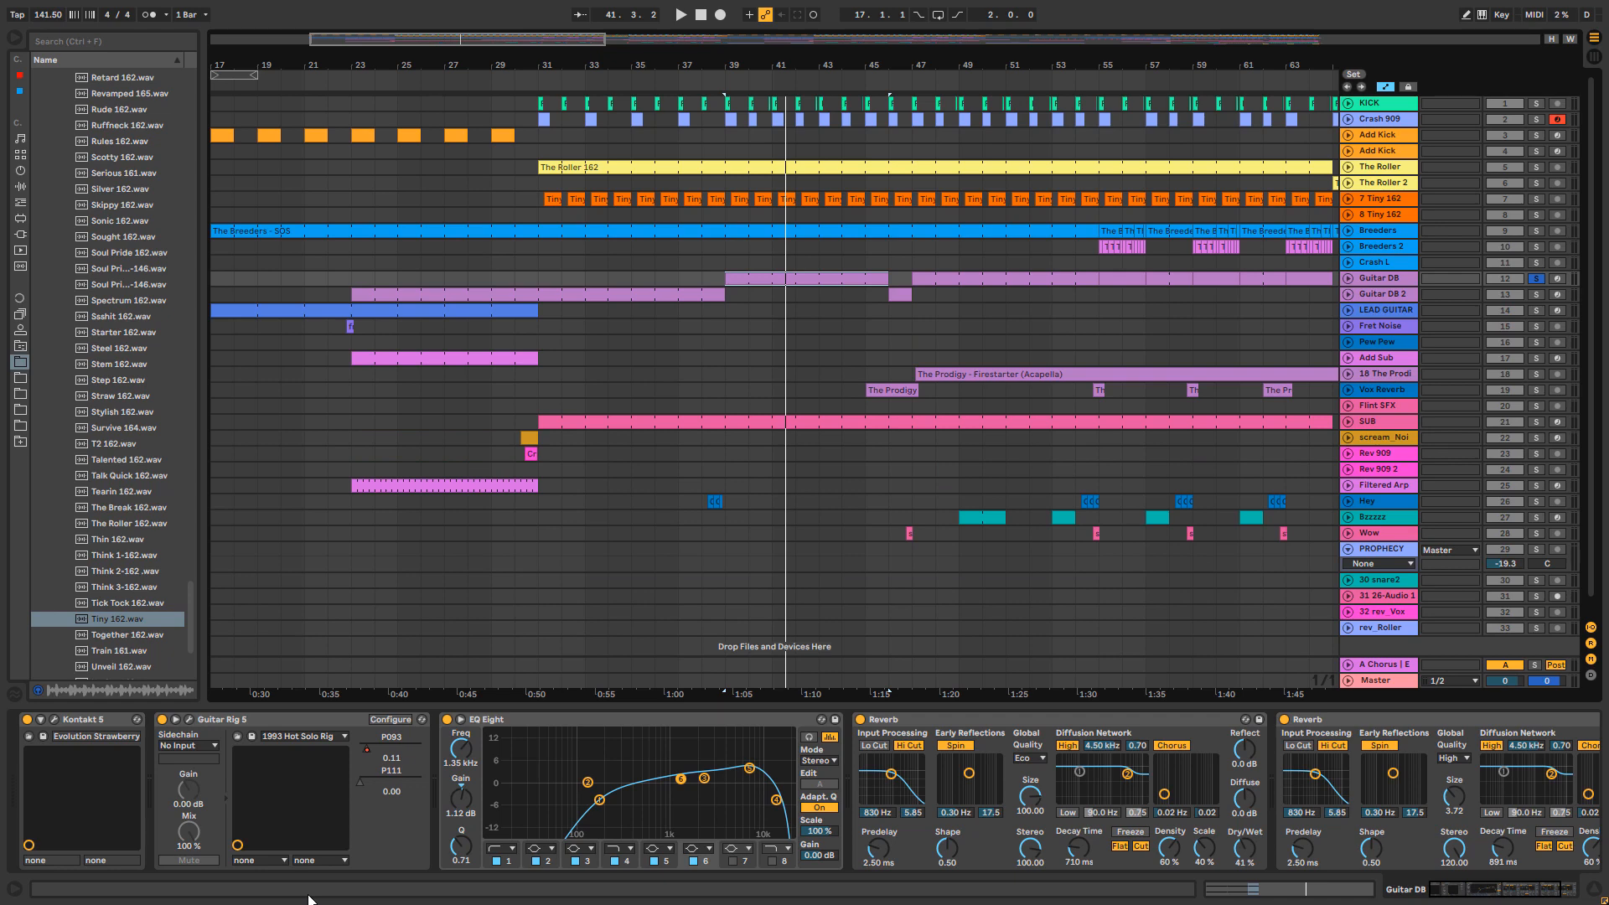
Step: Expand and solo the SUB track, select its clips from bar 31 to show its devices, and enlarge the Sylenth1 PitchBend automation lane
scroll(774, 373, down, 1)
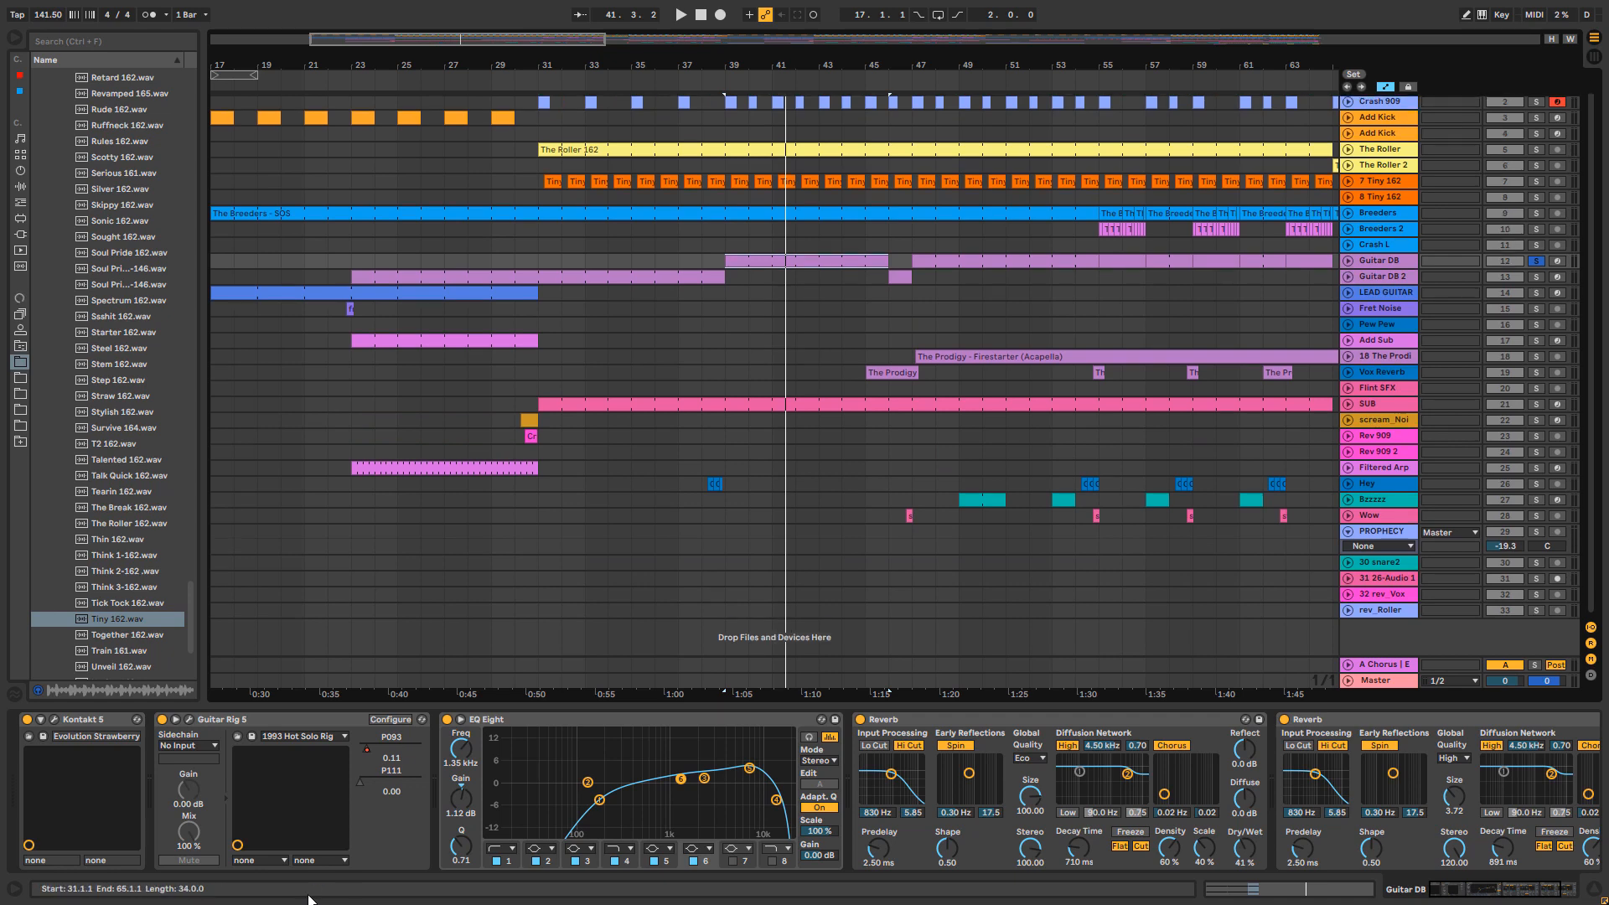
key(u)
click(1536, 404)
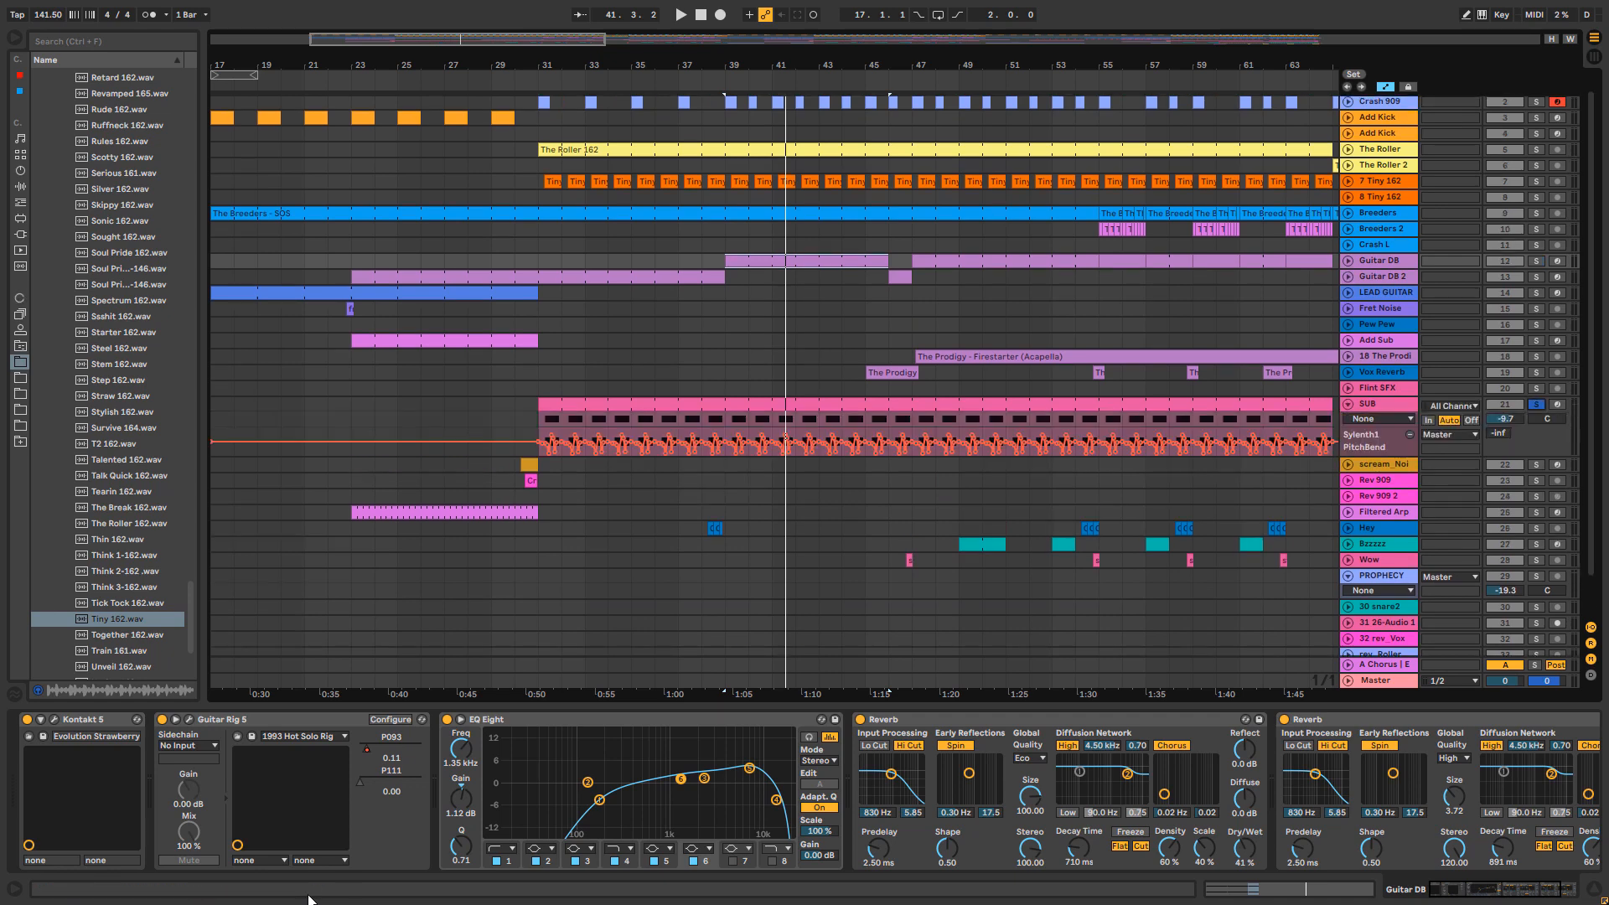
click(935, 404)
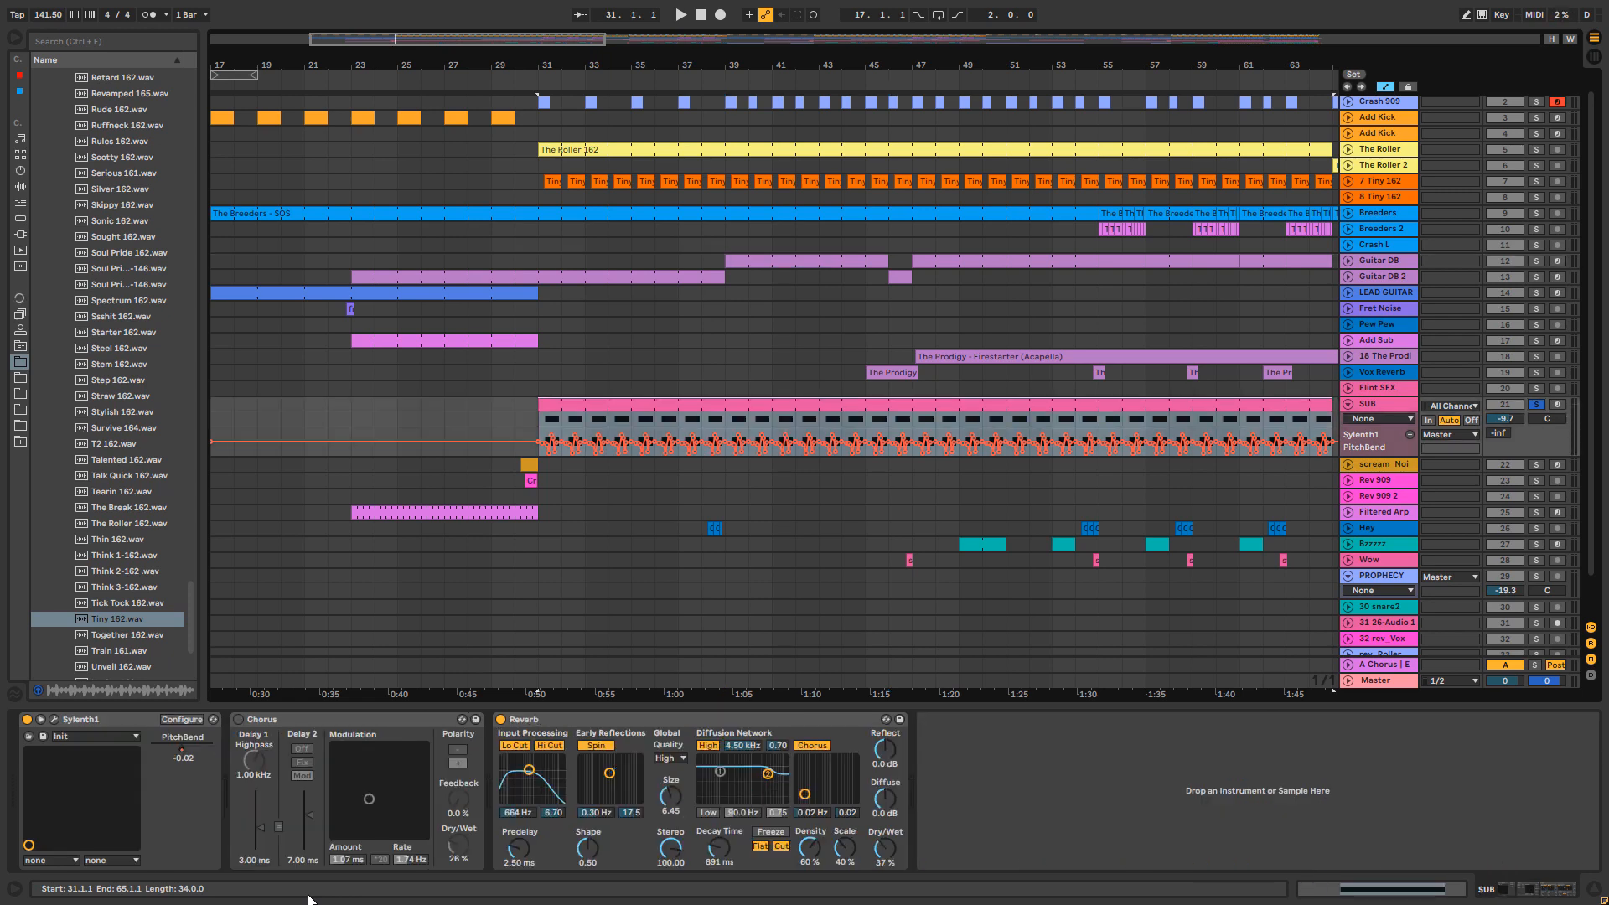
drag(1378, 456, 1379, 528)
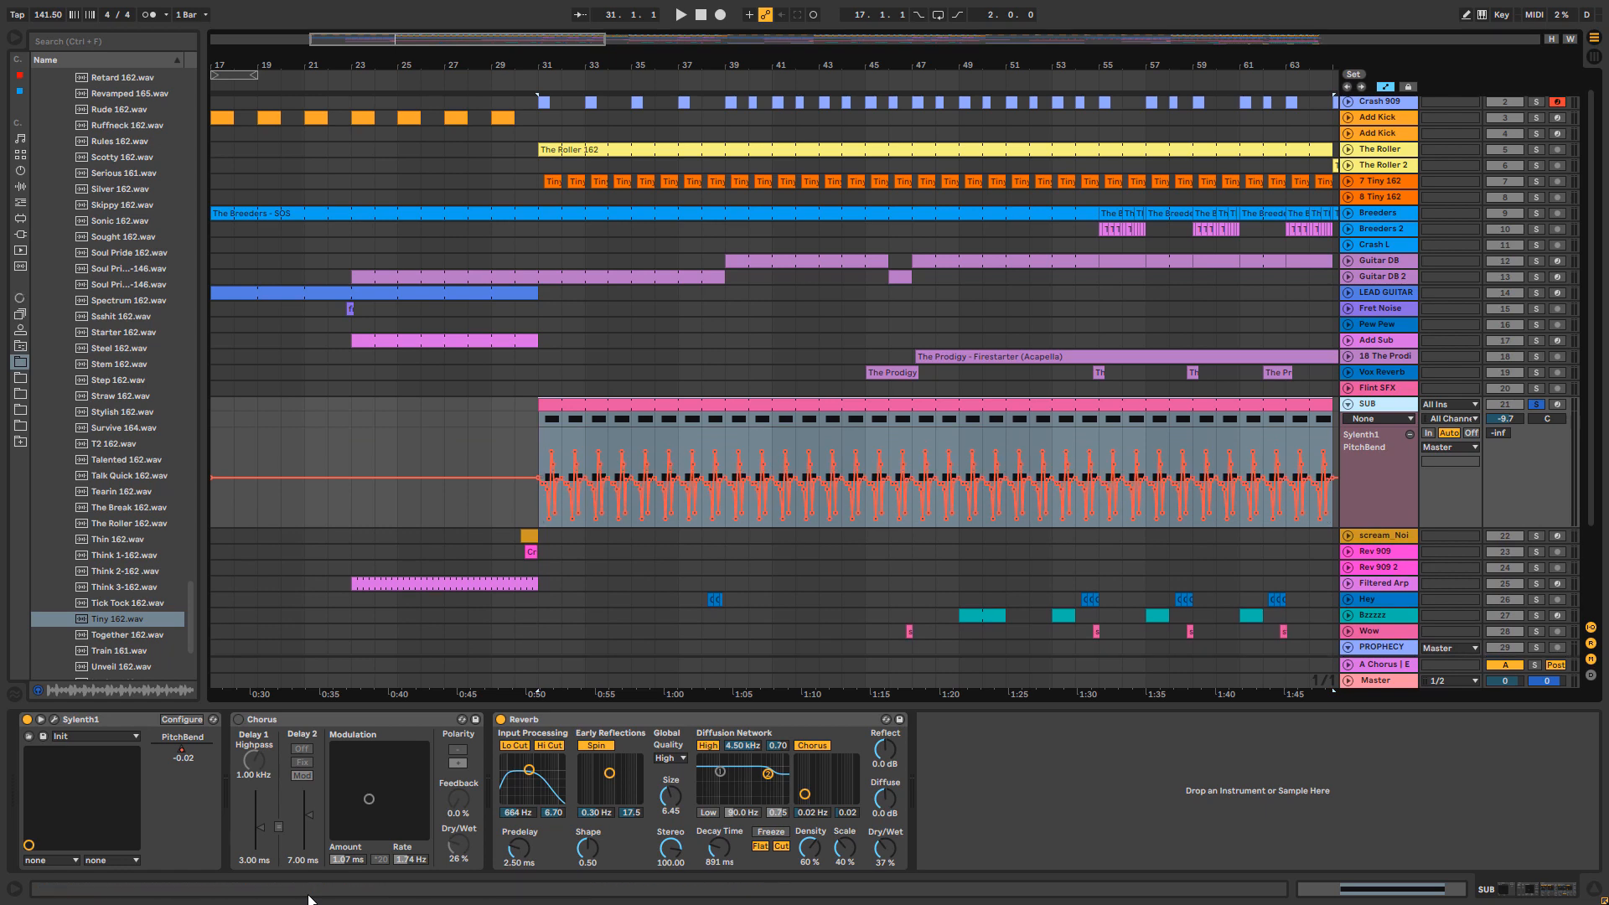
Step: Play the SUB track from bar 31 with its PitchBend automation in close view, and collapse the track
scroll(541, 470, up, 10)
mouse_move(624, 519)
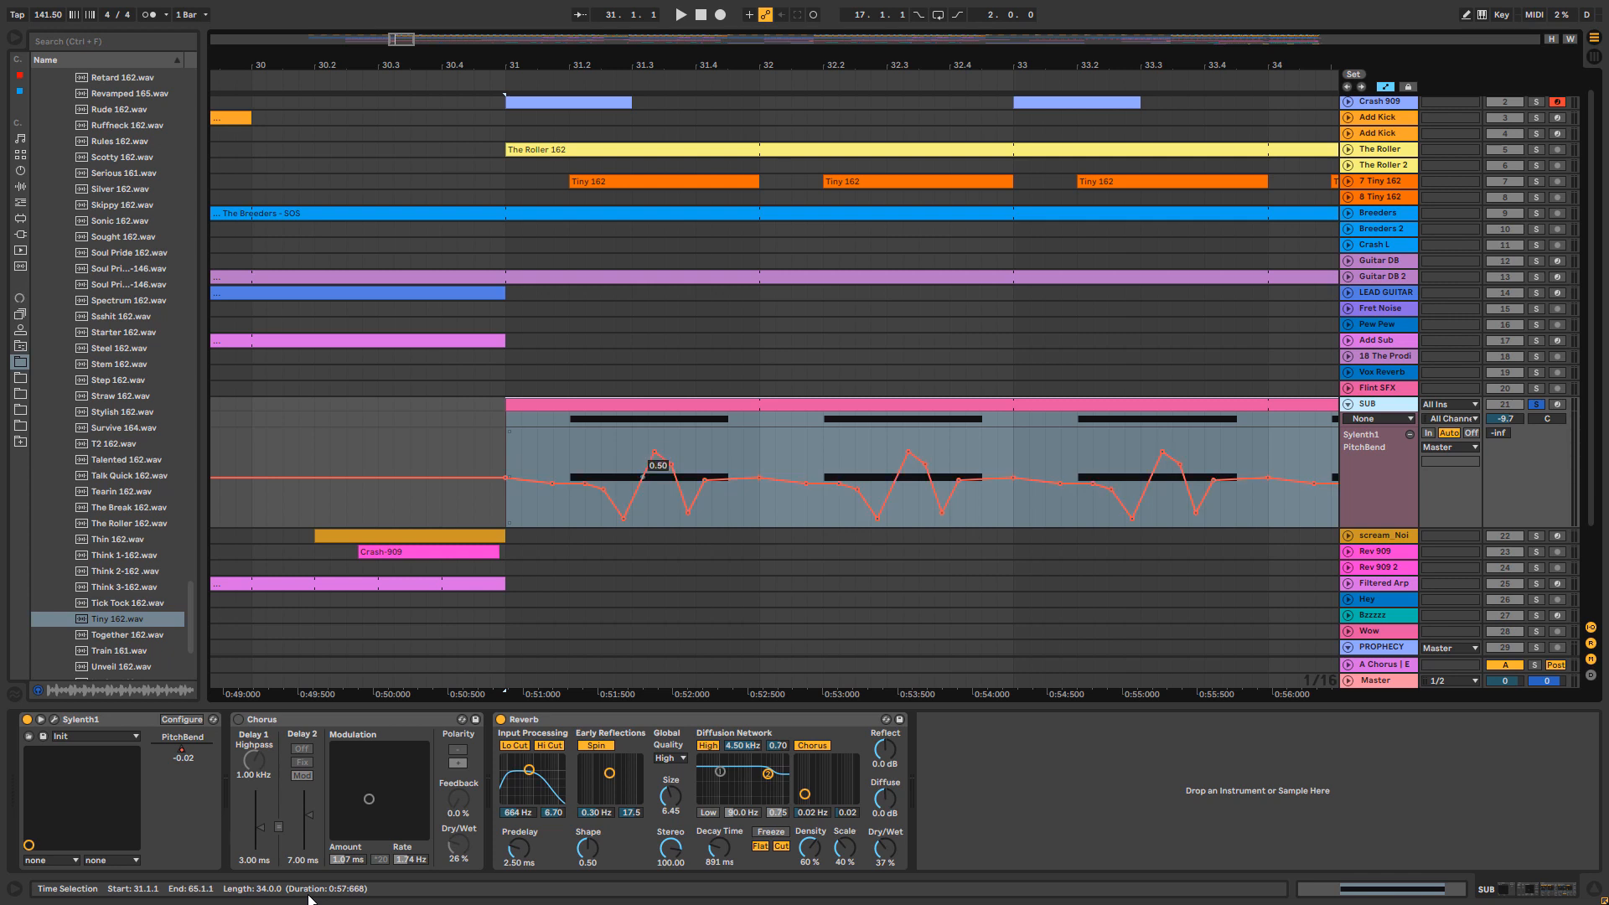
key(space)
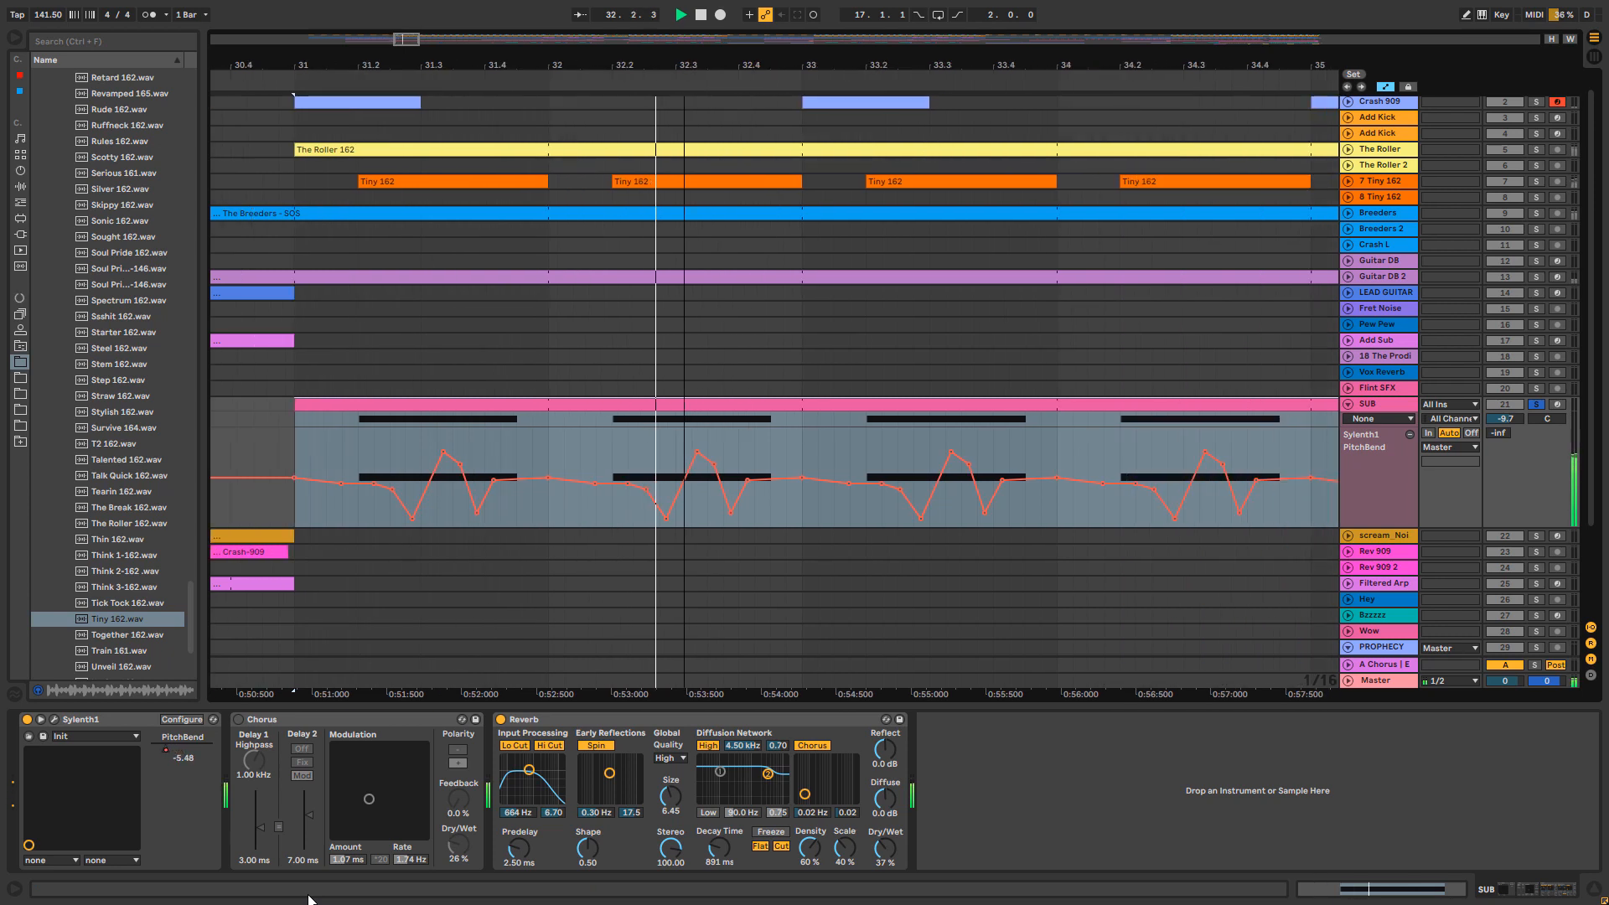
key(minus)
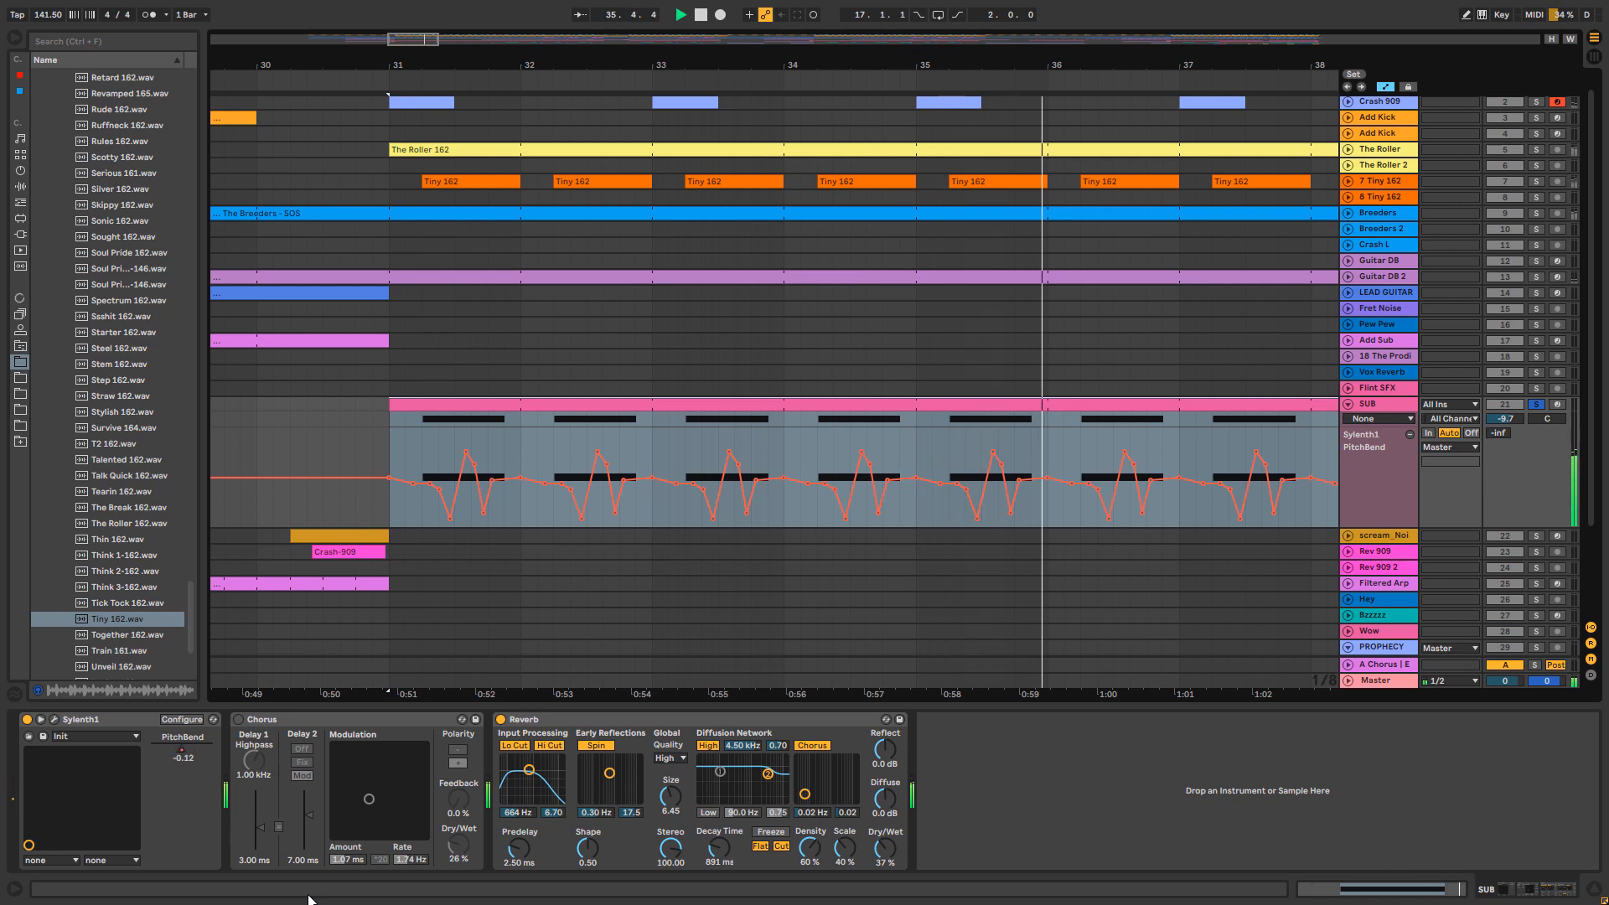
key(u)
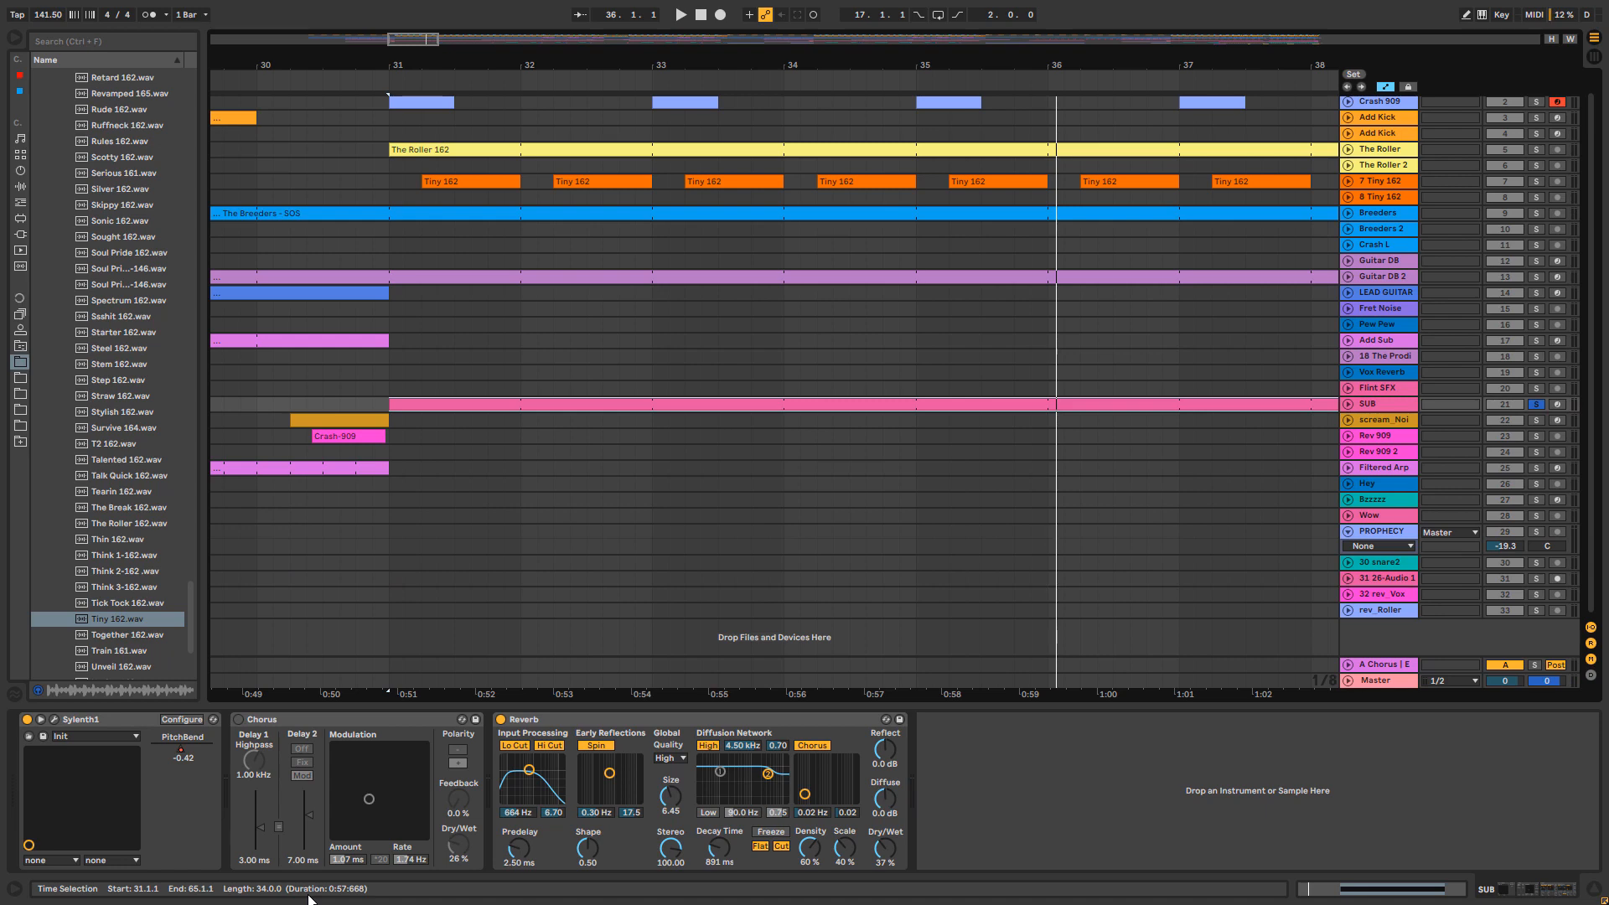
Step: Expand and solo the Bzzzzz track, select its clips from bar 49 to 51, and play them
drag(1201, 65, 612, 25)
drag(989, 64, 982, 116)
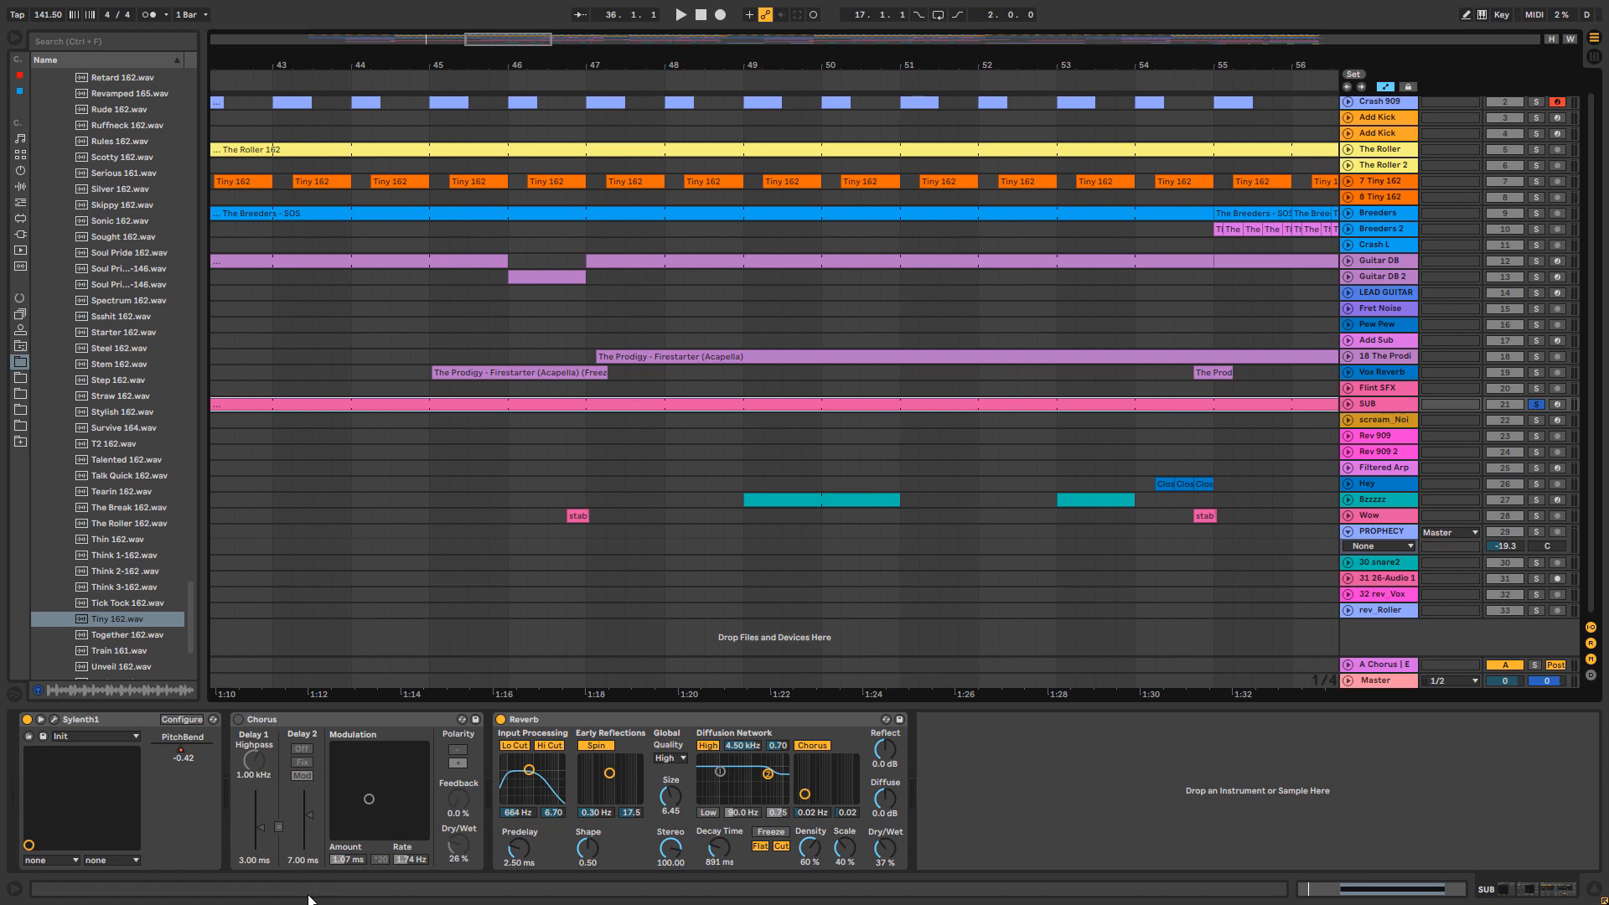
click(1348, 499)
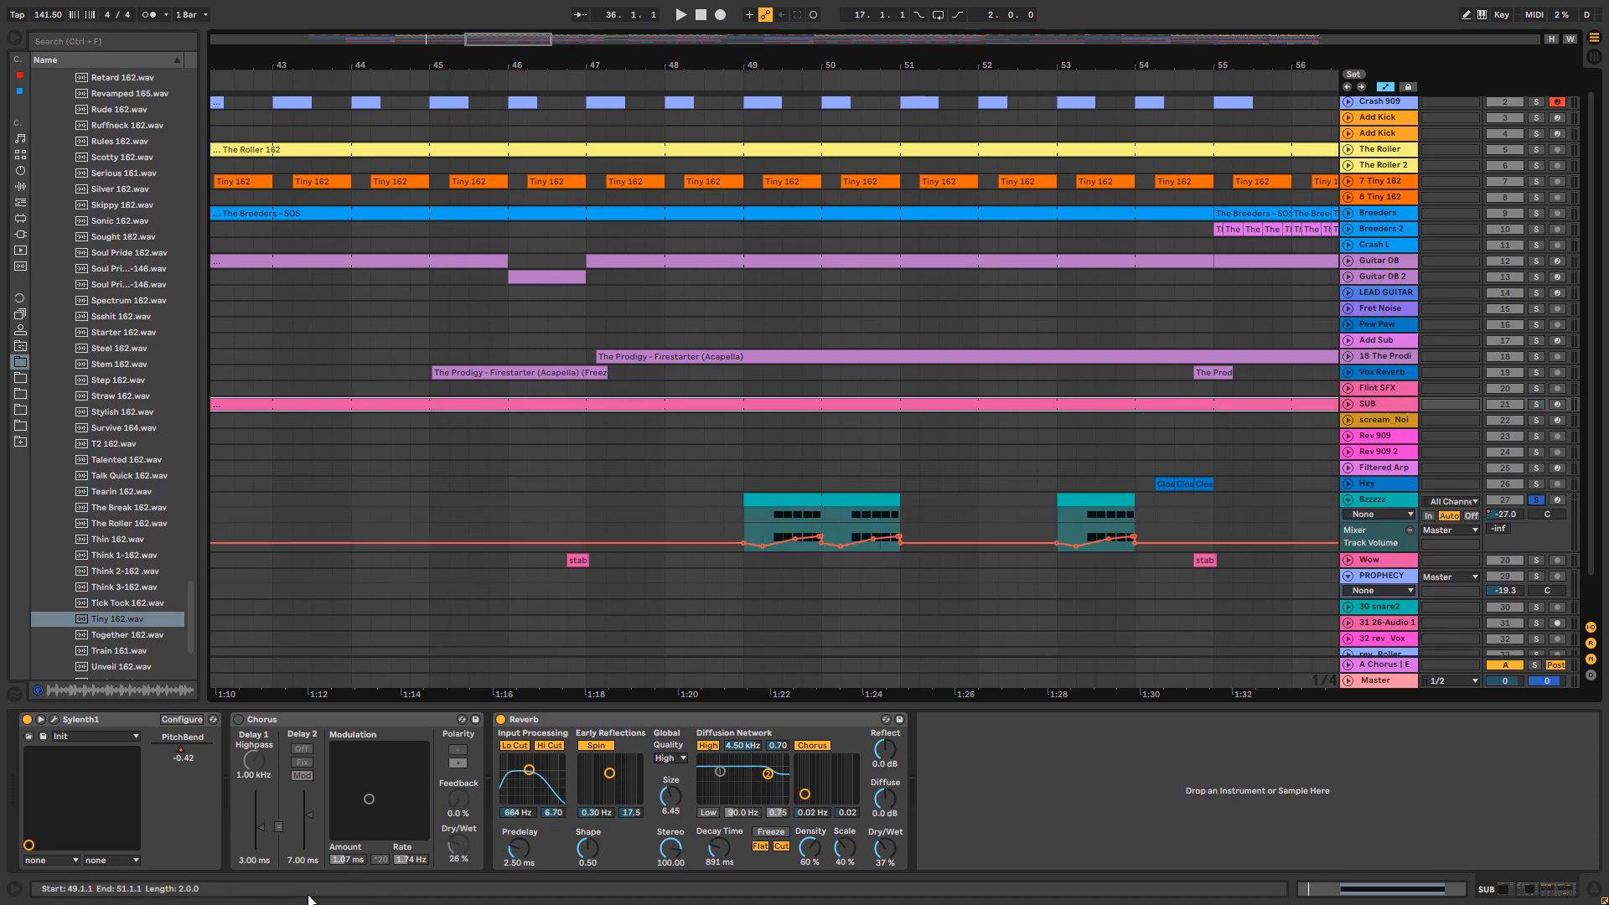
click(821, 500)
key(s)
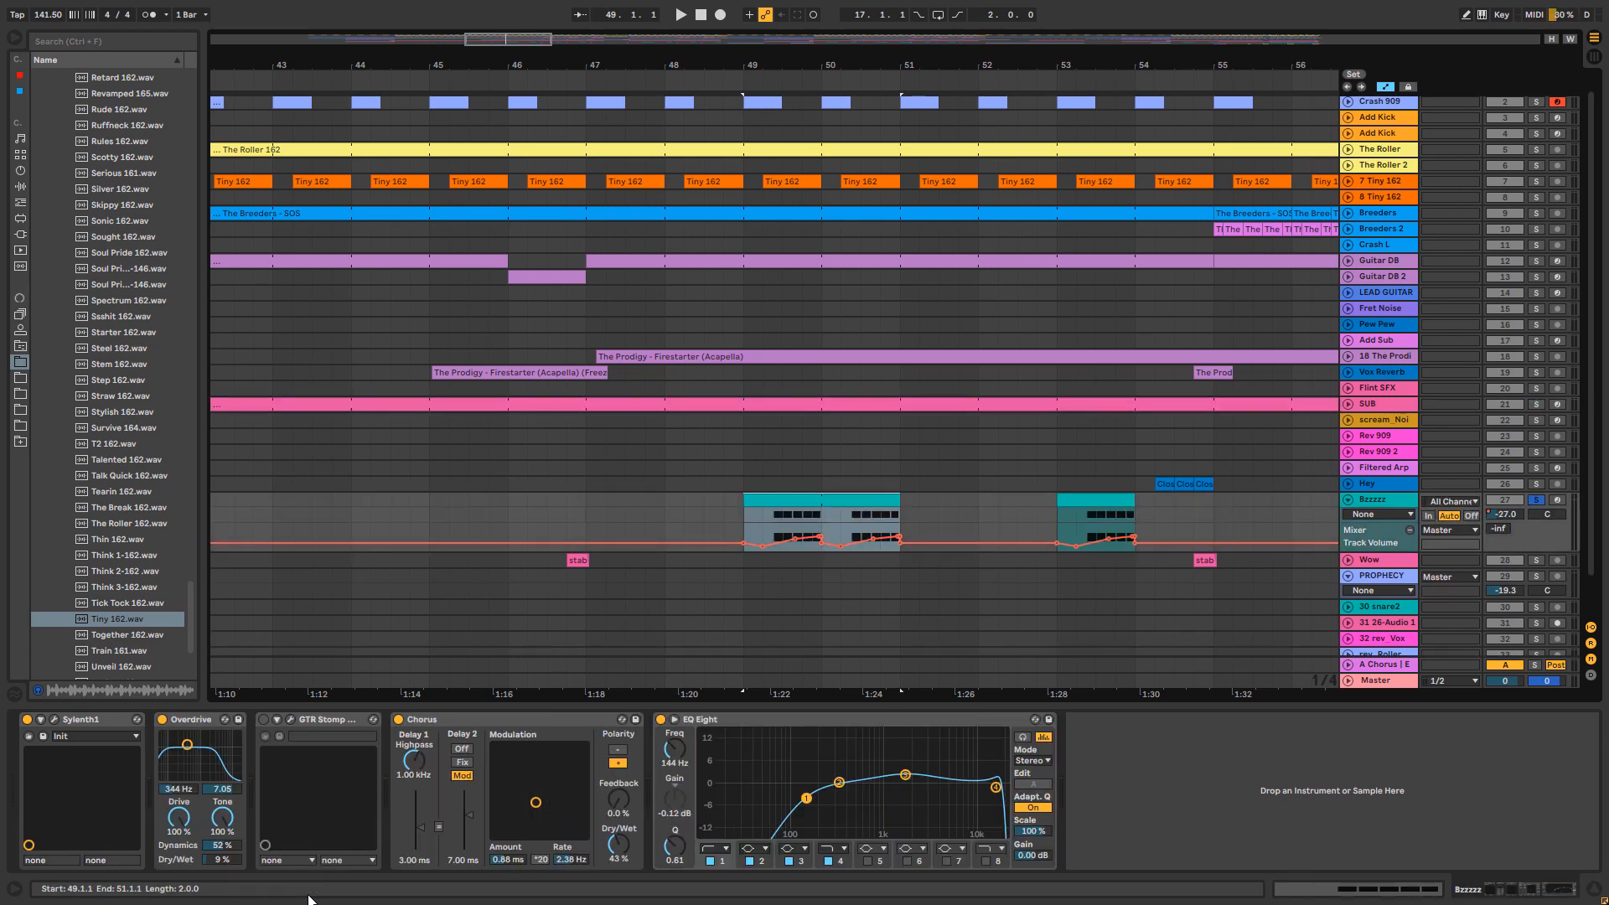
key(space)
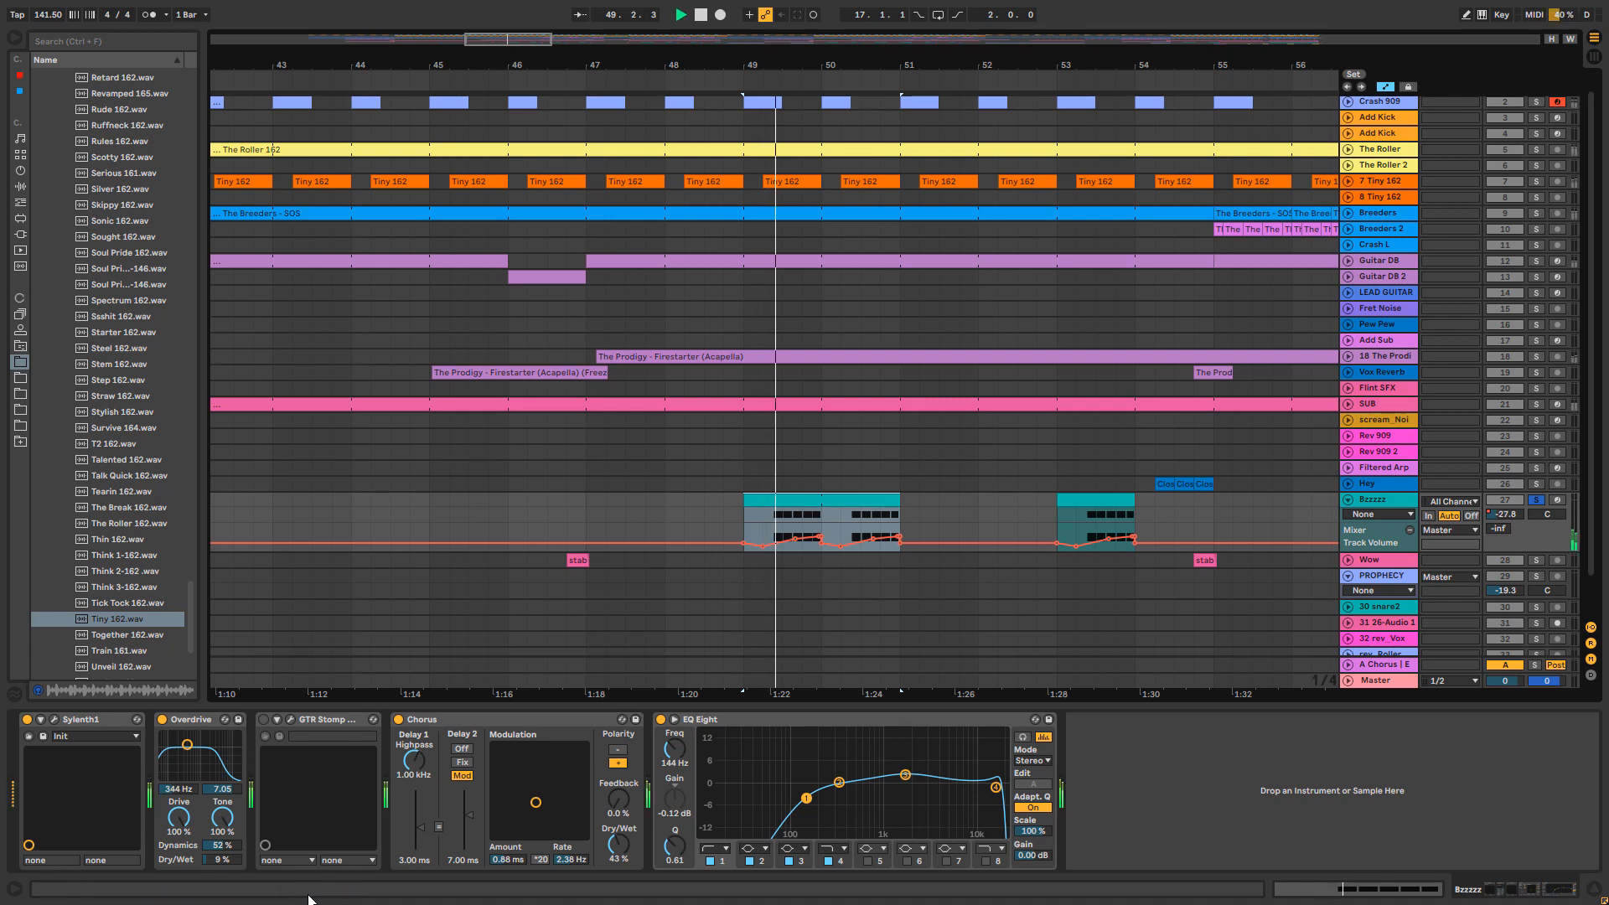
Step: Show the Sylenth1 window of the Bzzzzz track, stop playback, and close the window
key(ctrl+alt+p)
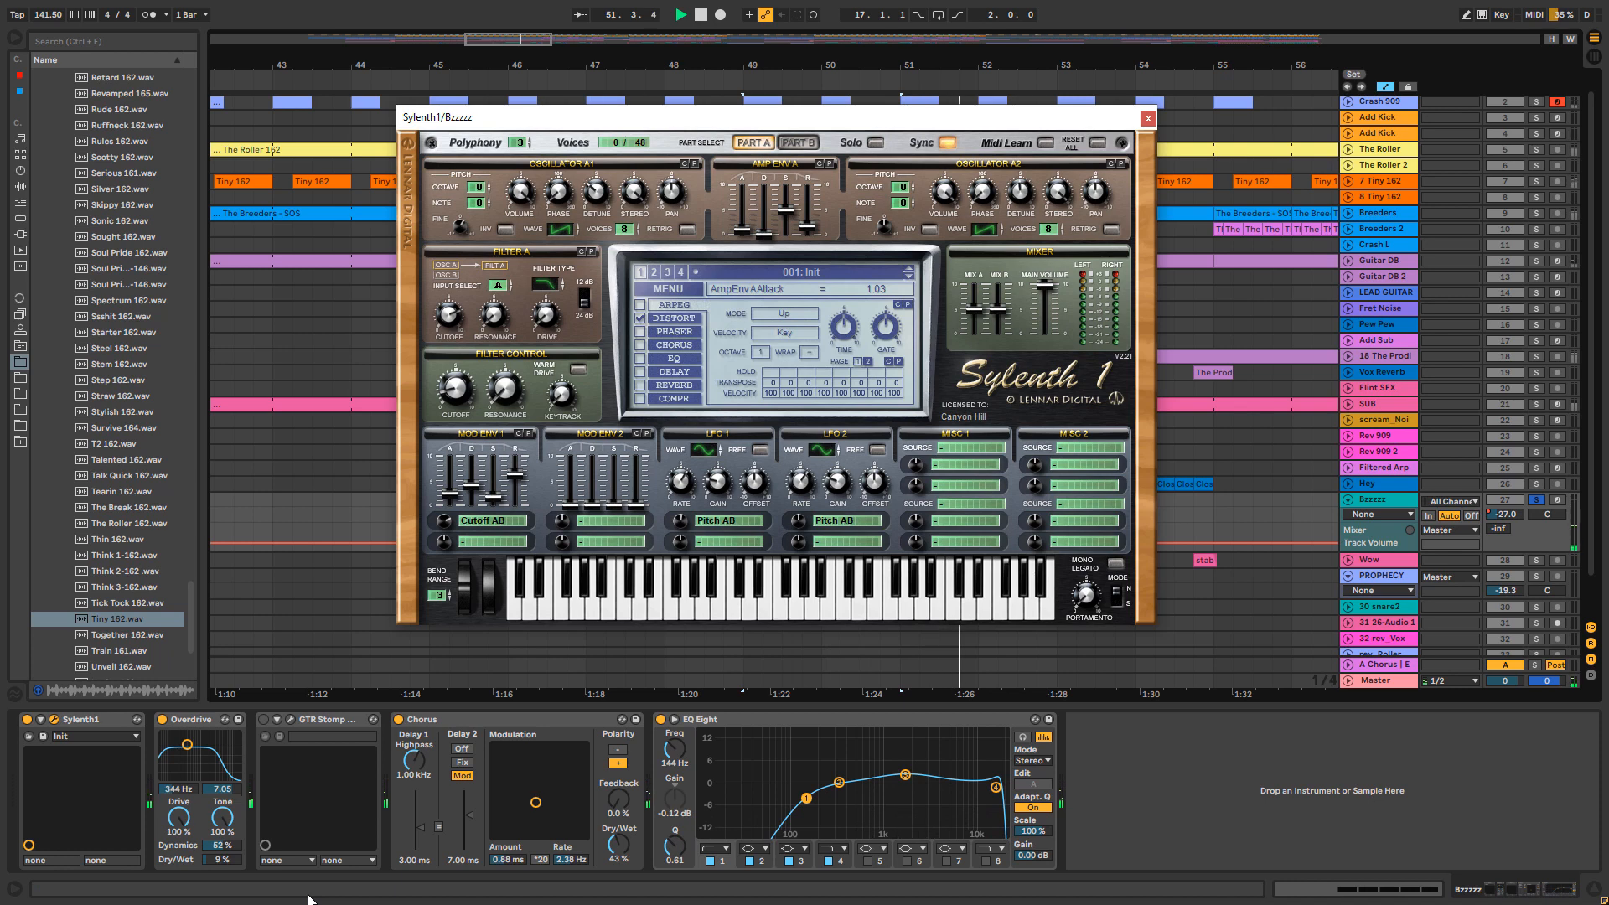
key(space)
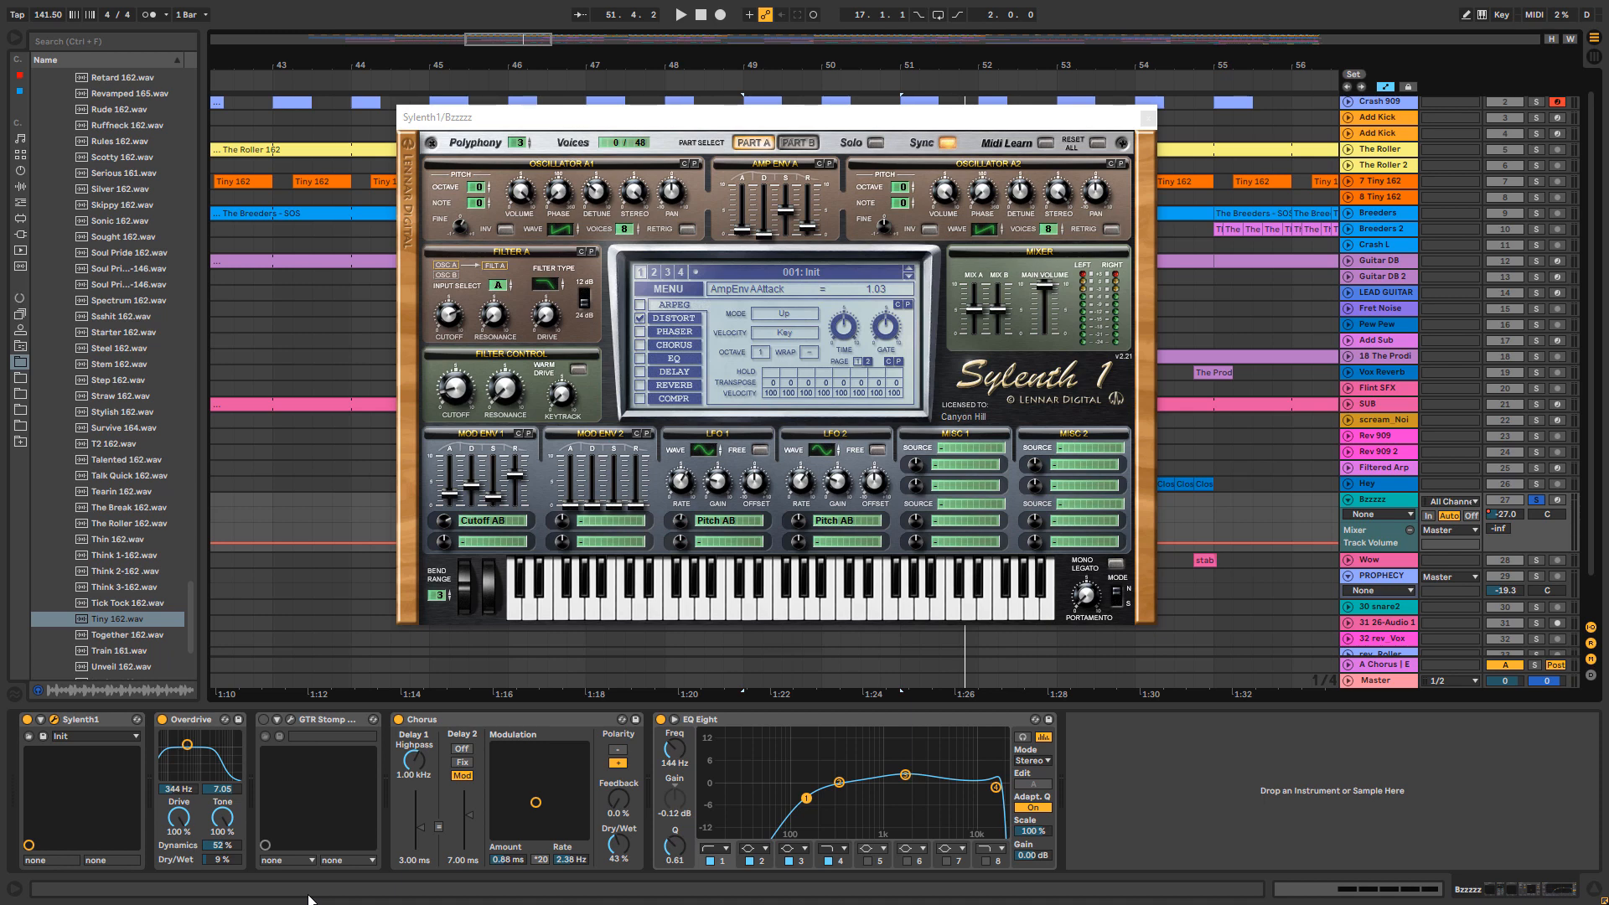
key(ctrl+alt+p)
Step: Collapse the Bzzzzz track and expand LEAD GUITAR around bar 17 with its Wahwah Pedal, PitchBend and ModWheel automation lanes shown
key(minus)
key(minus)
key(minus)
key(minus)
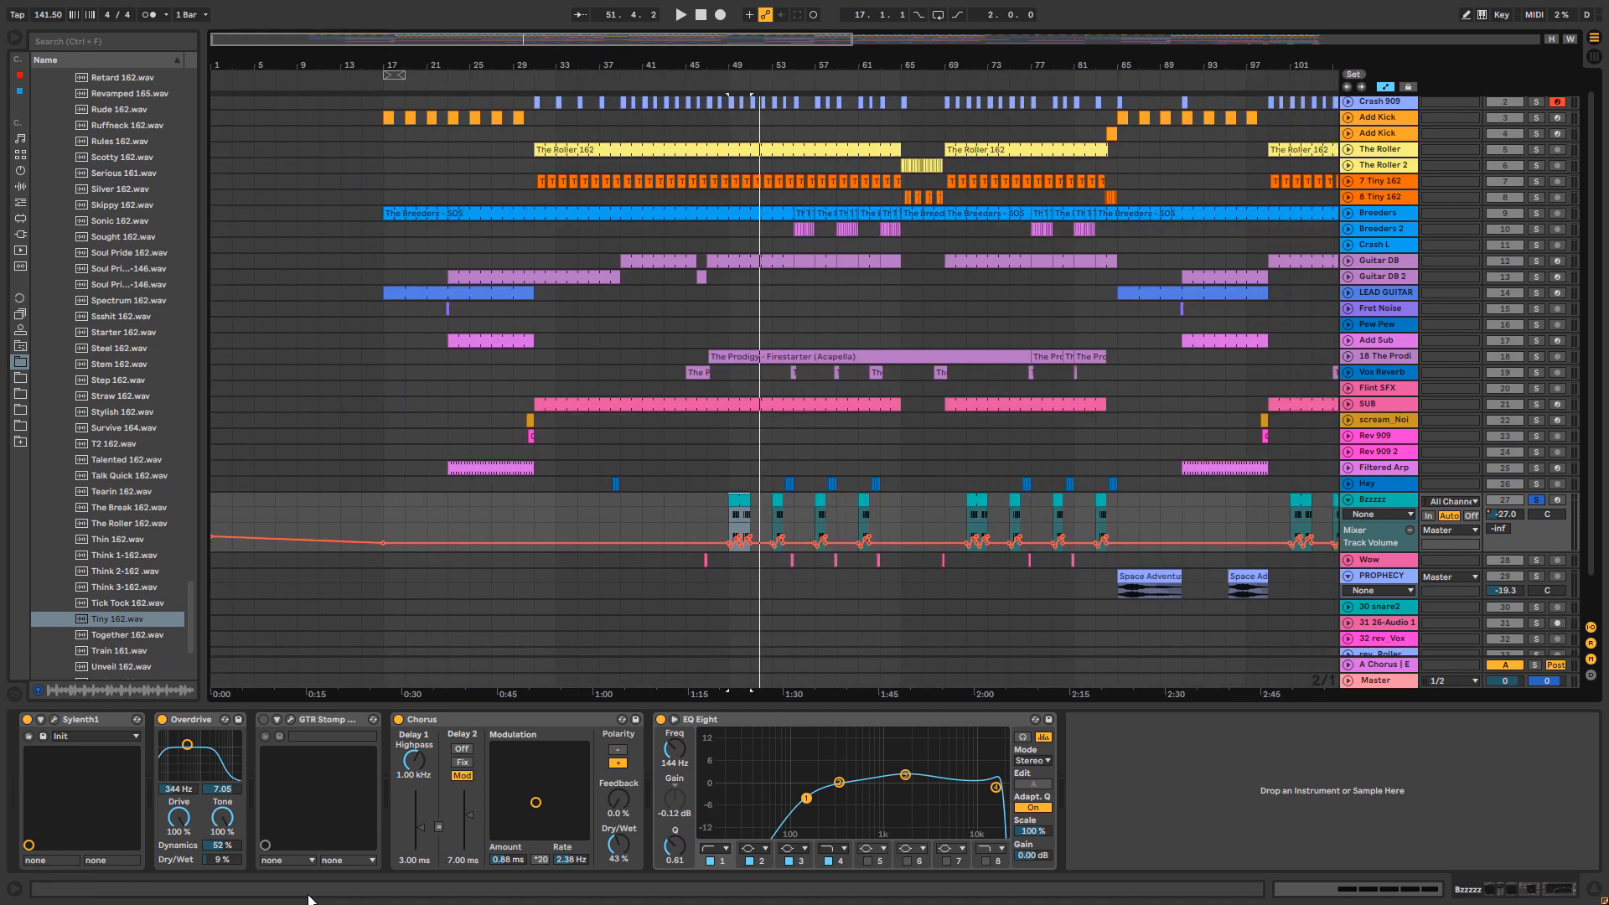
key(plus)
key(plus)
key(plus)
key(plus)
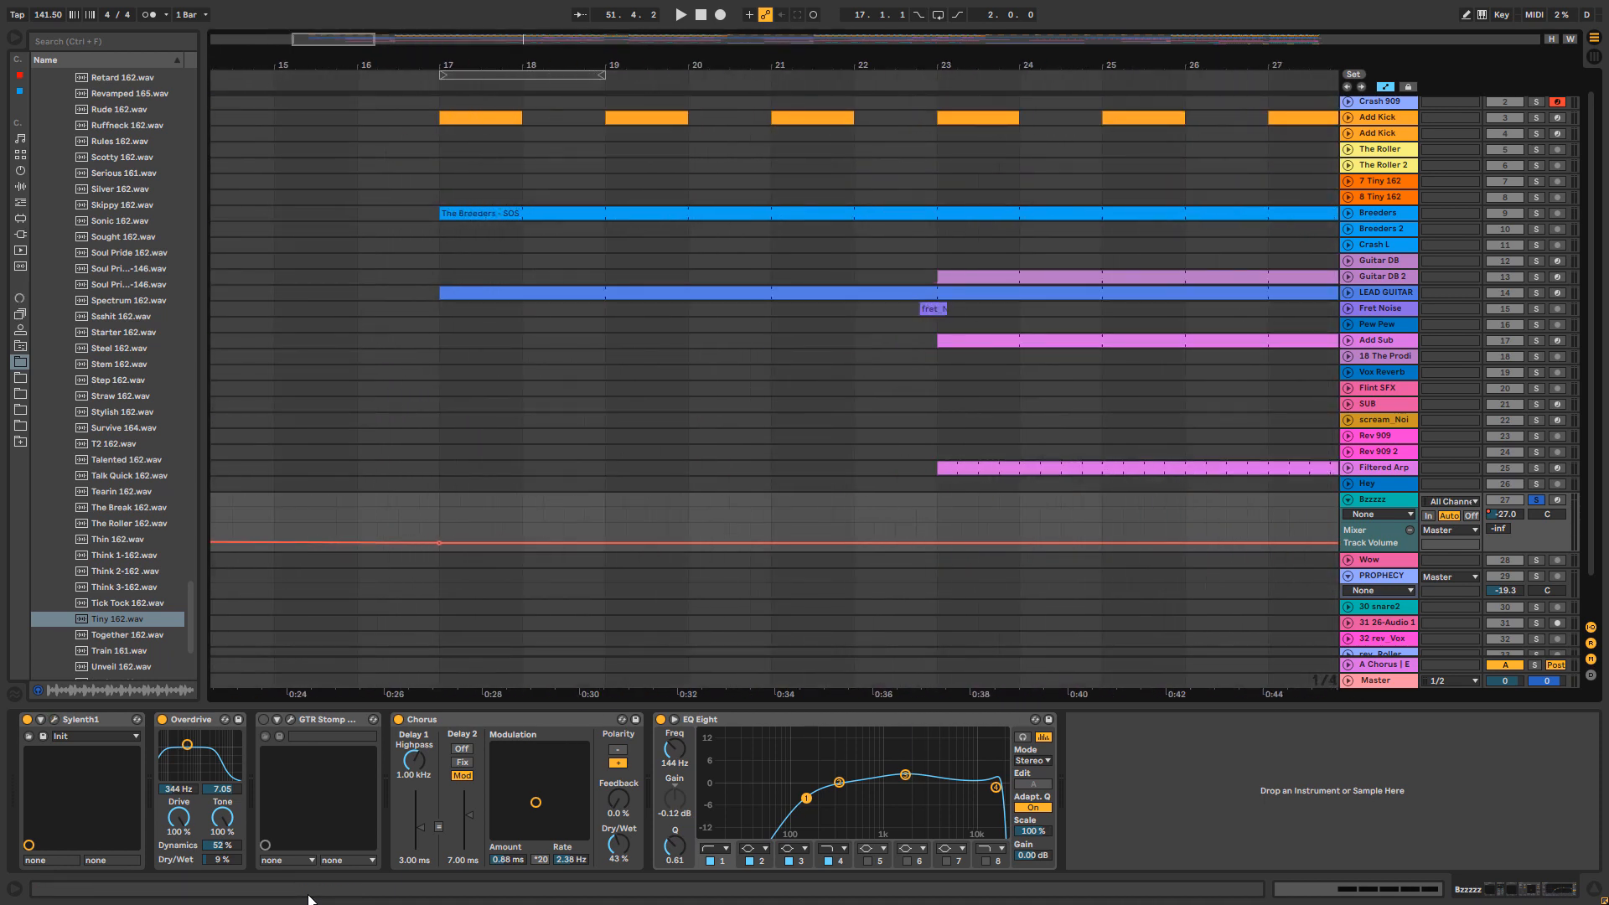
key(u)
key(alt+plus)
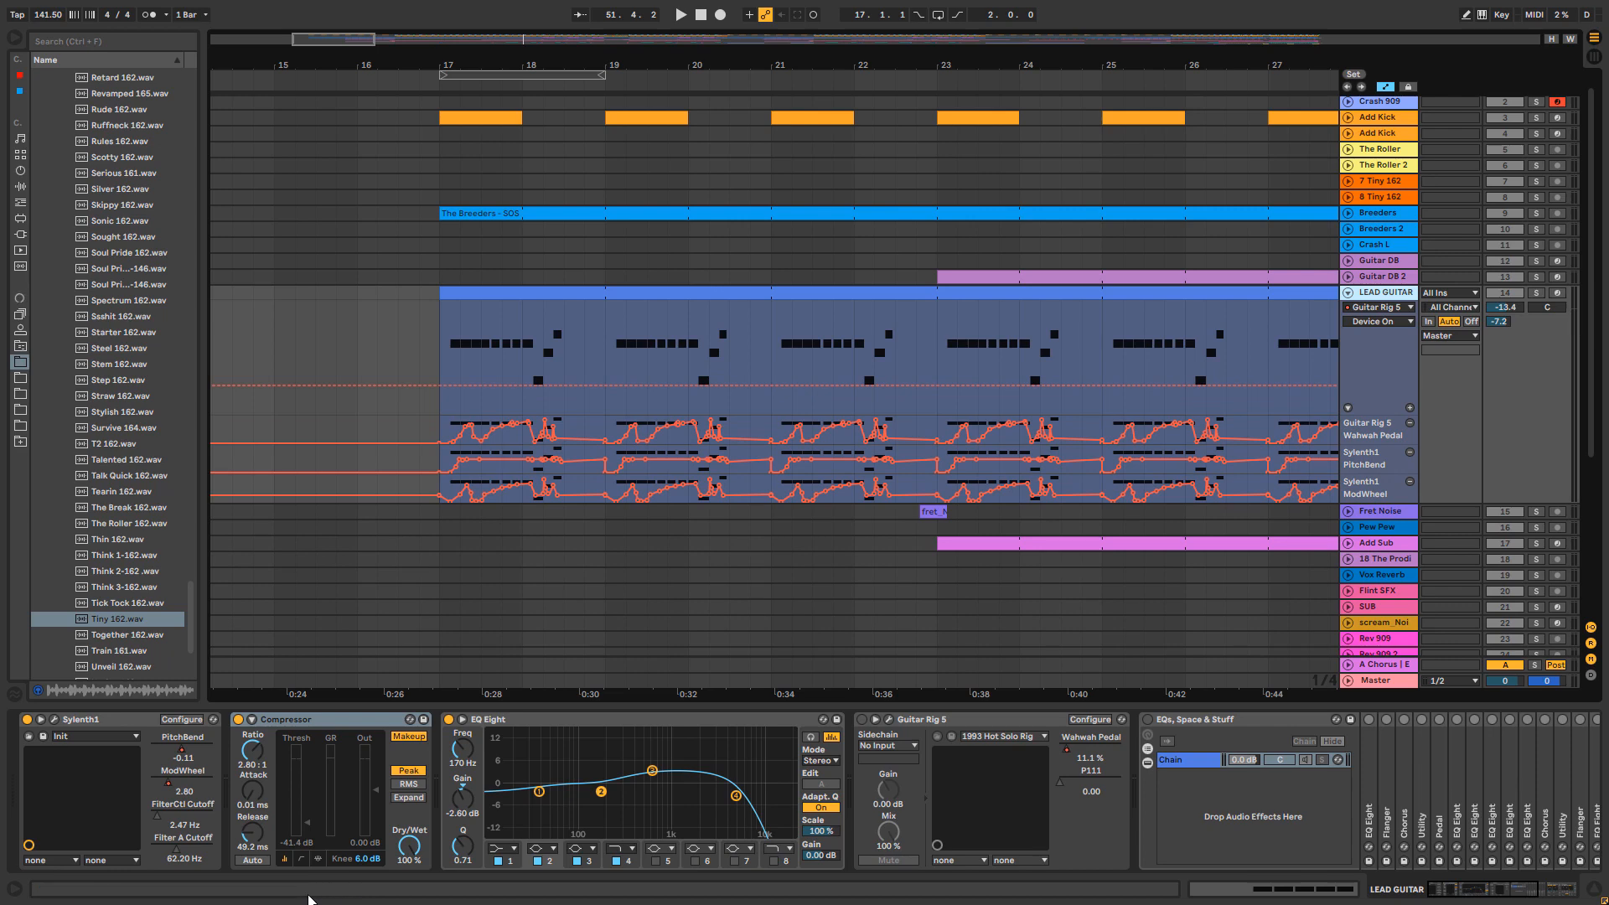
Step: Solo the LEAD GUITAR track in place of Bzzzzz and play it from bar 17
key(s)
key(space)
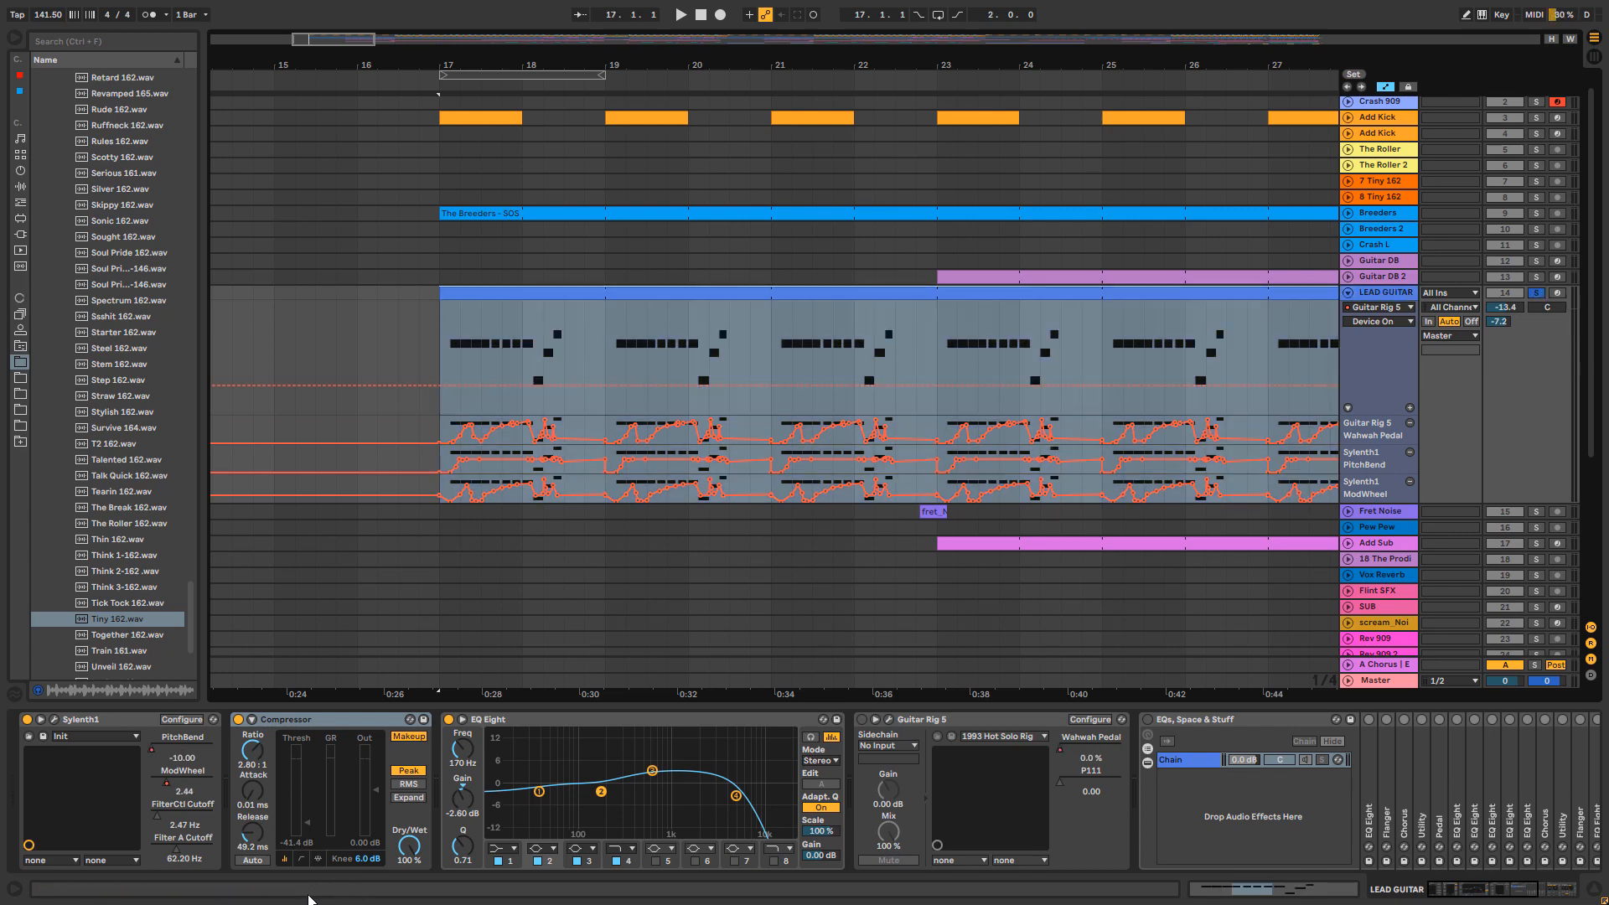
key(space)
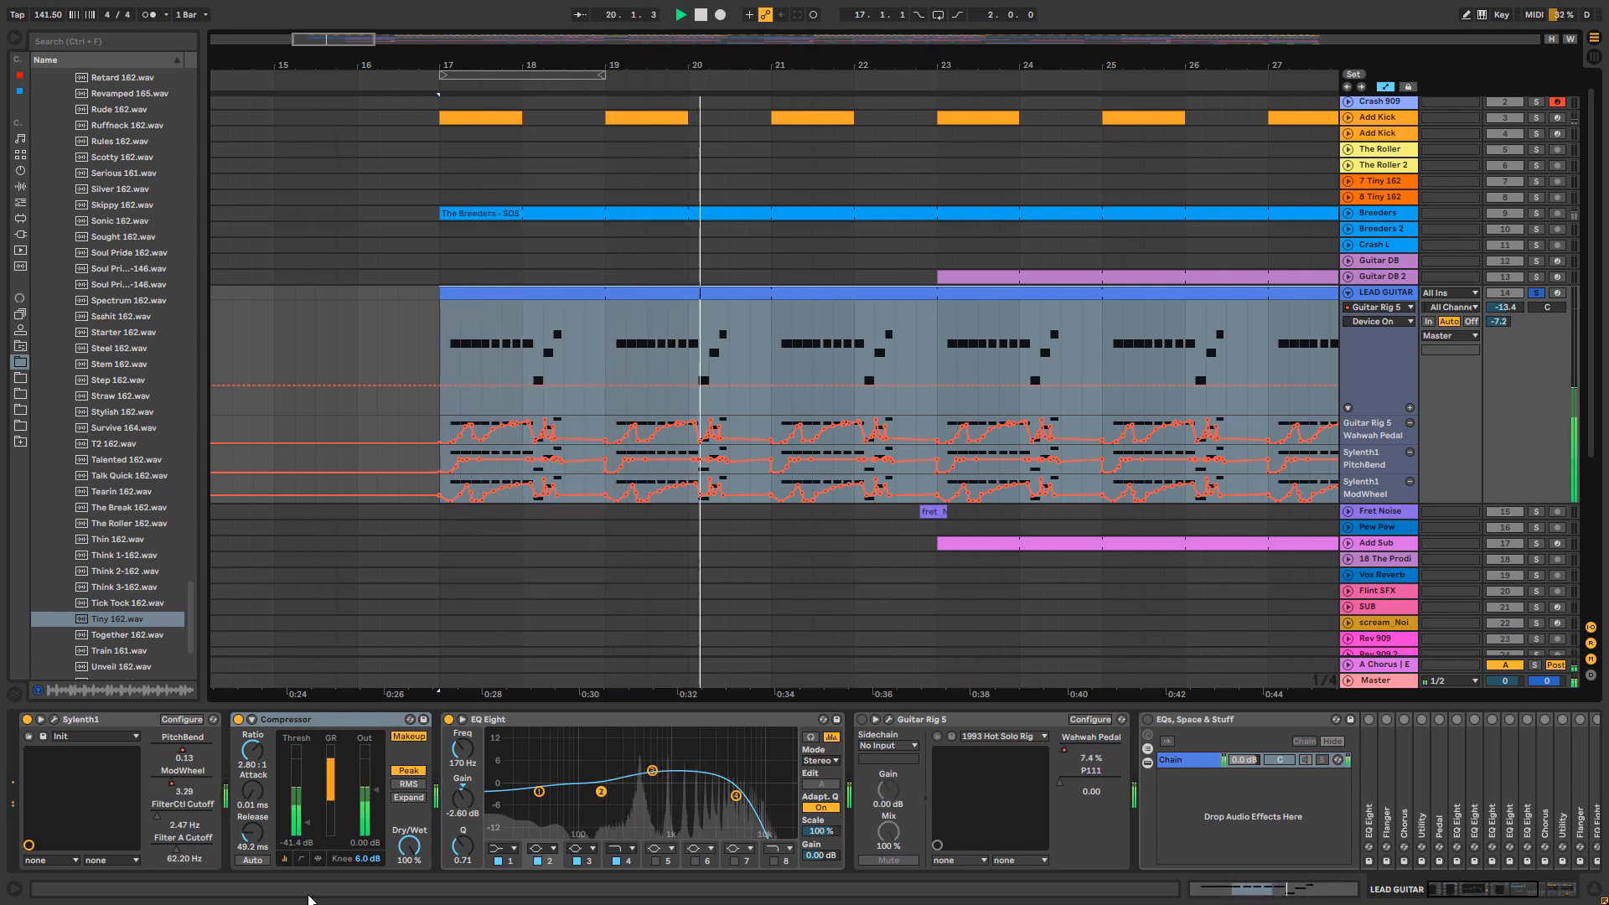
key(space)
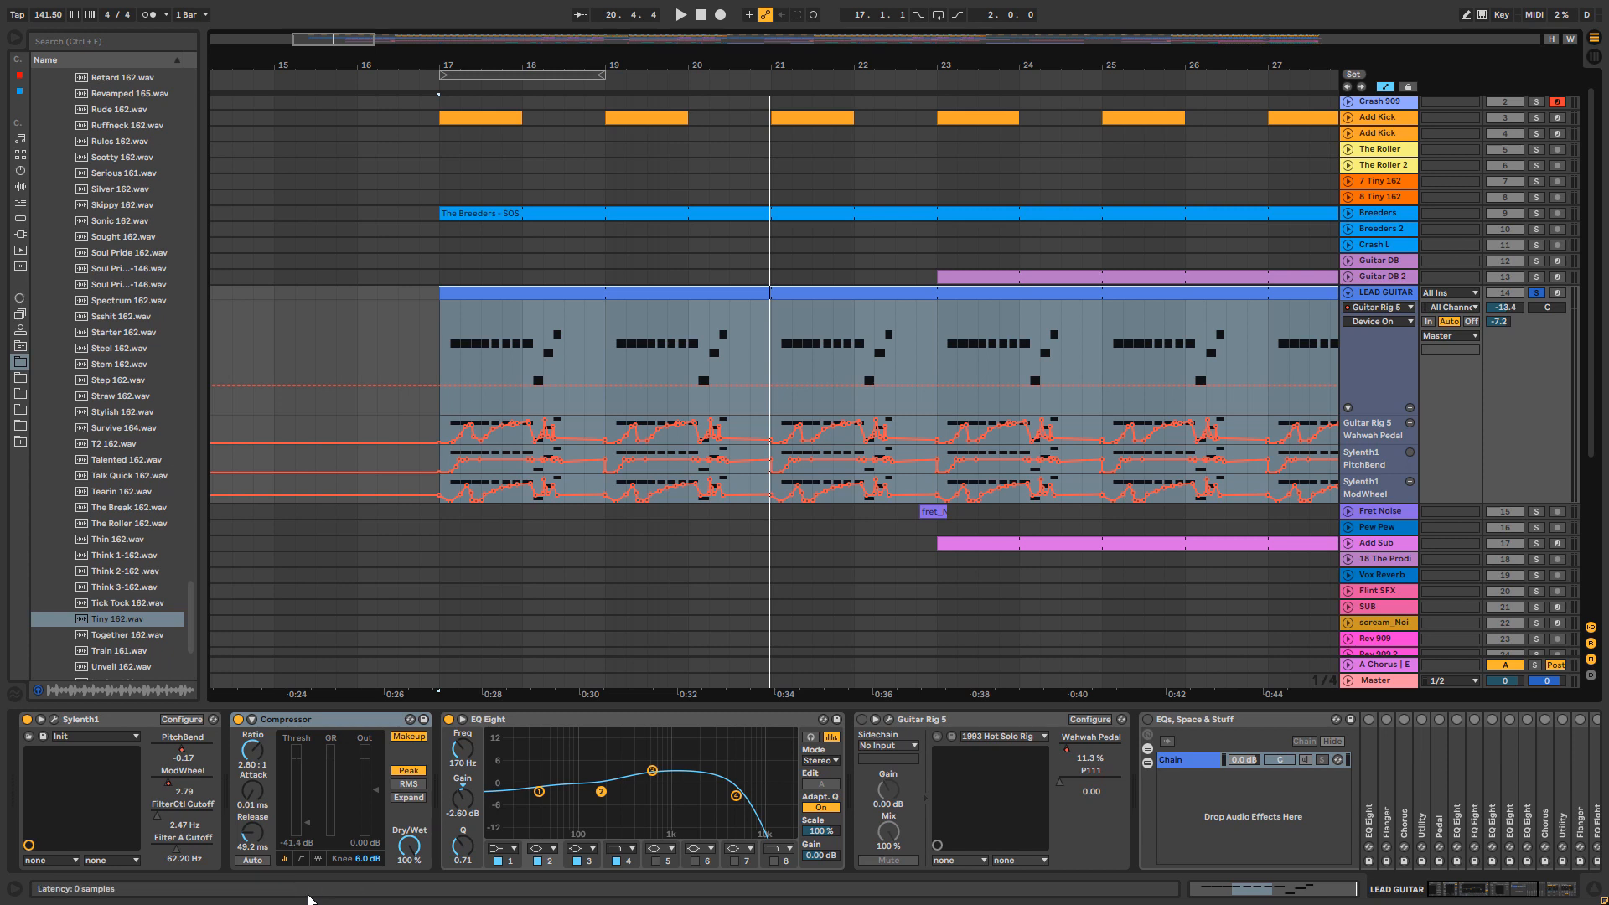
Step: Turn on the Guitar Rig 5 device on LEAD GUITAR and play from bar 17, showing its 1993 Hot Solo Rig window
click(862, 720)
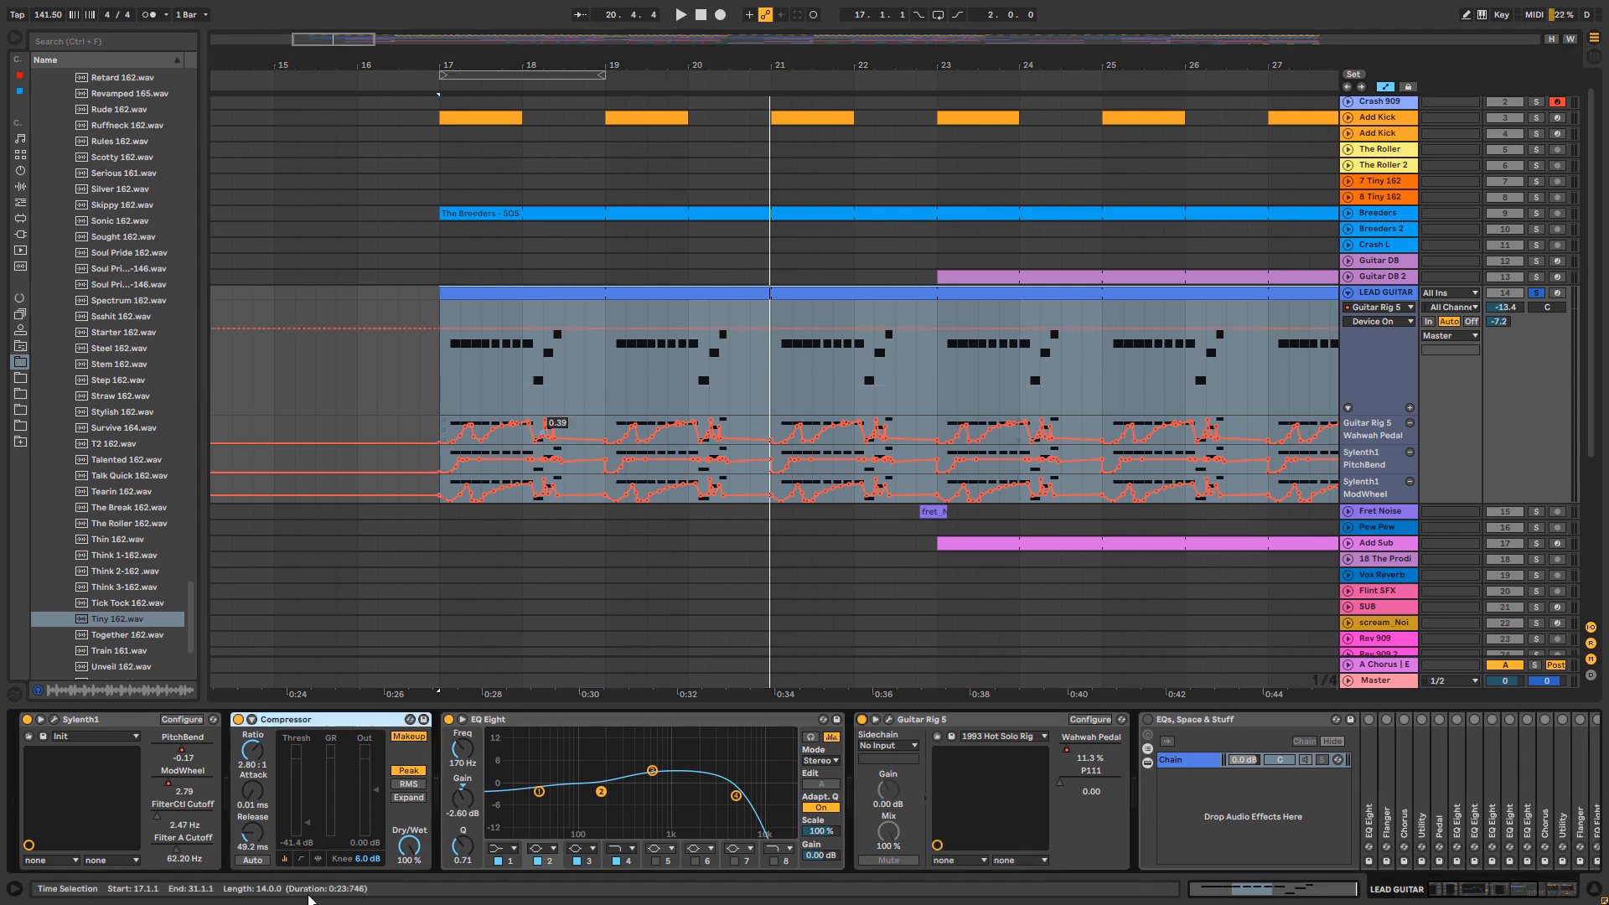
key(space)
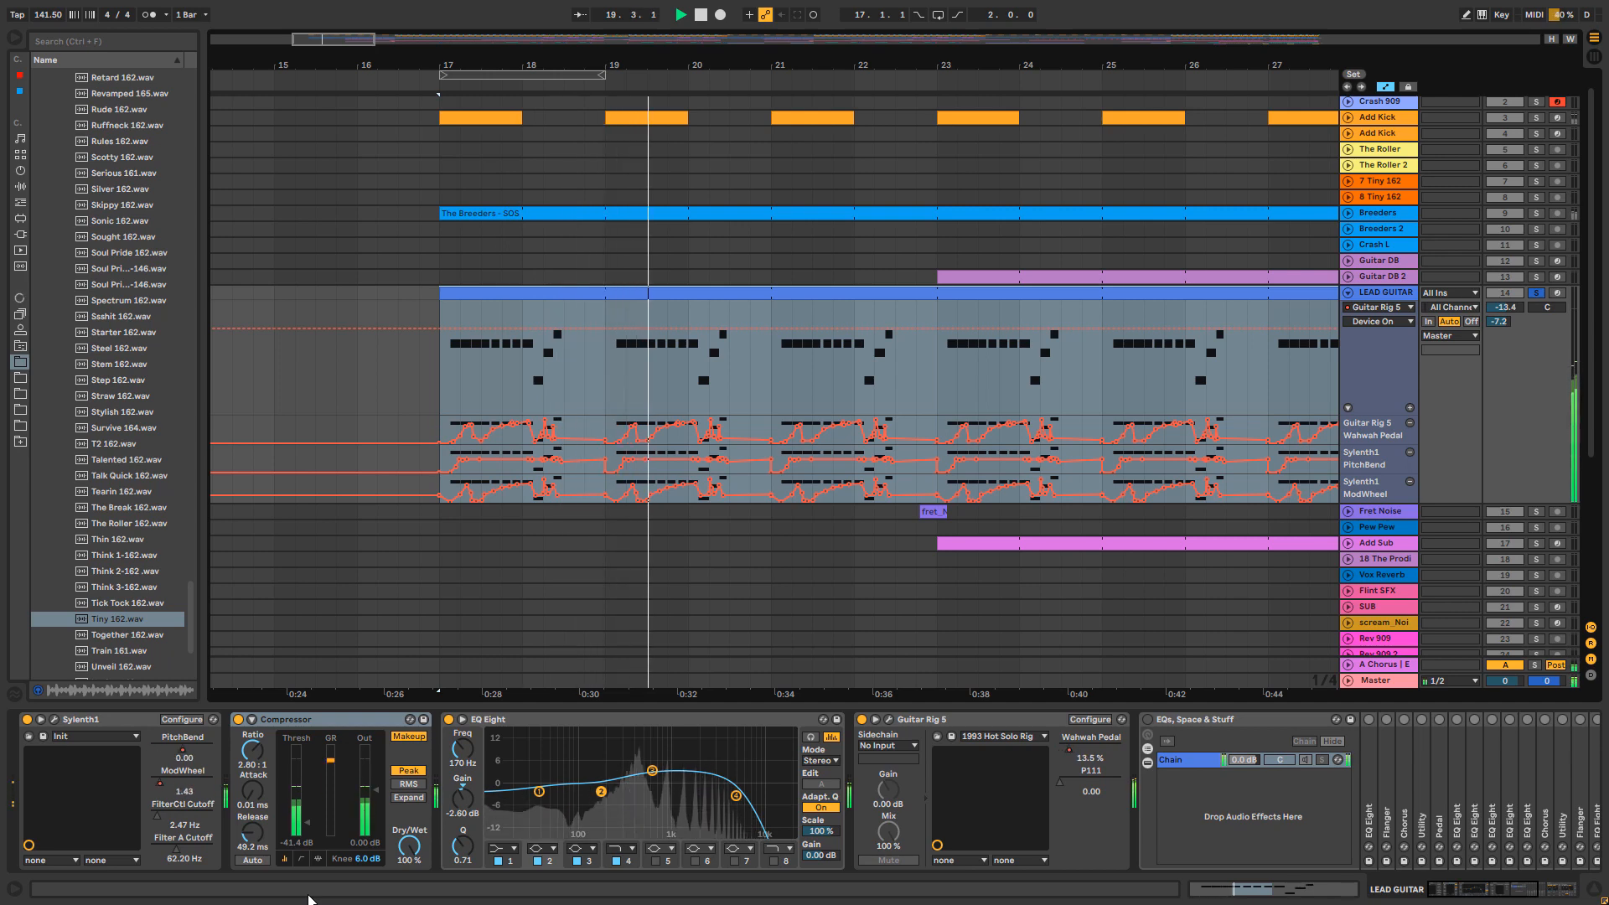
key(ctrl+alt+p)
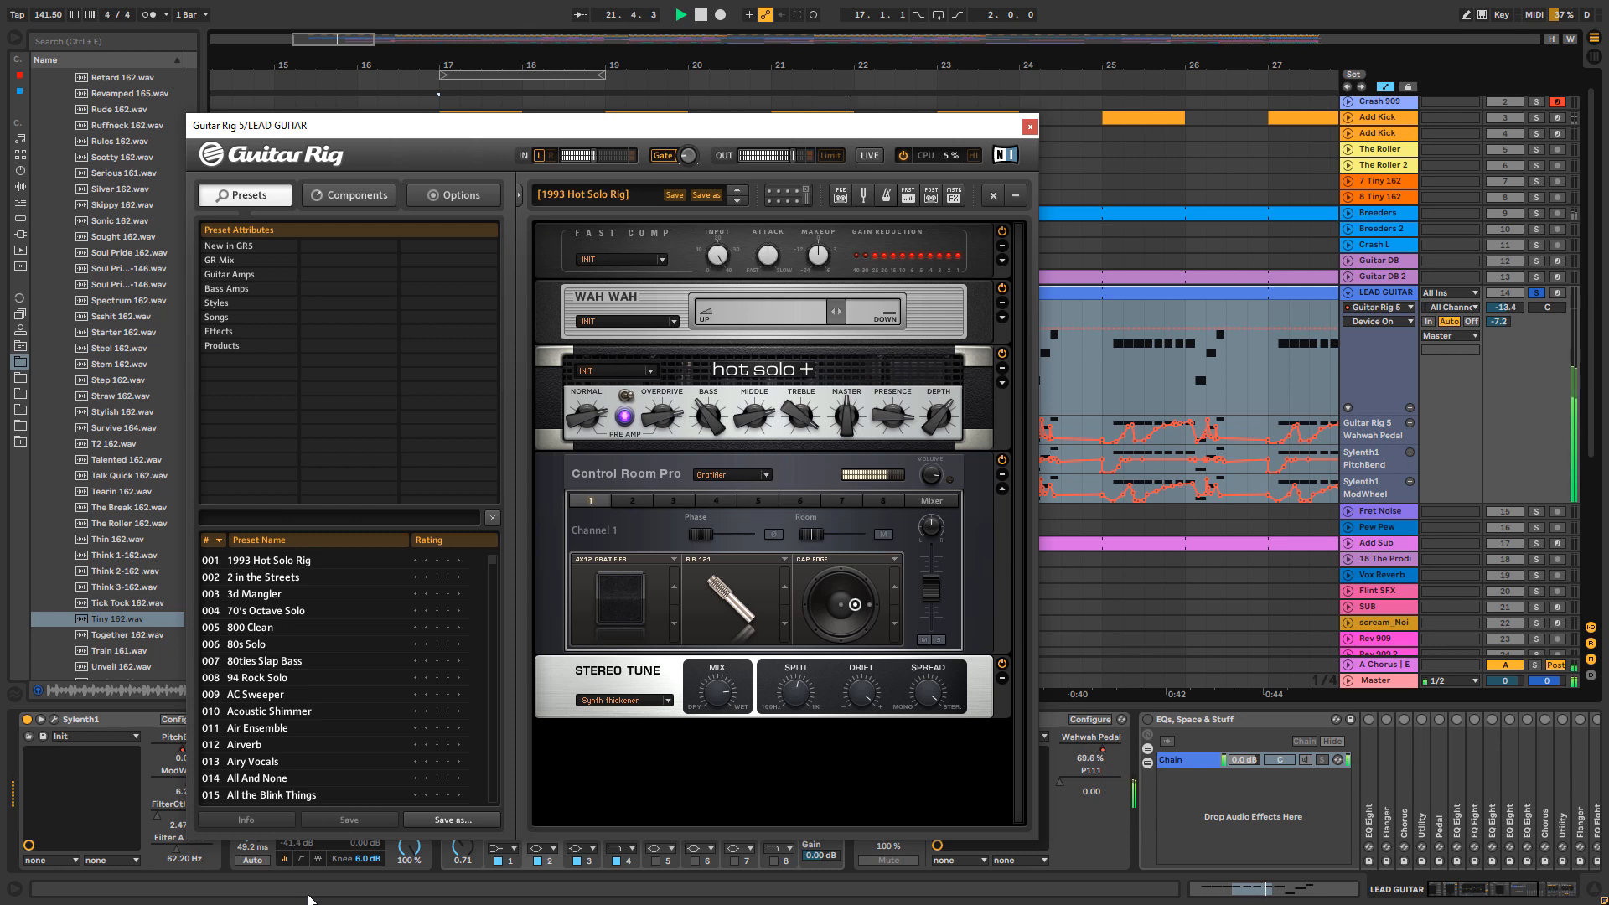
key(space)
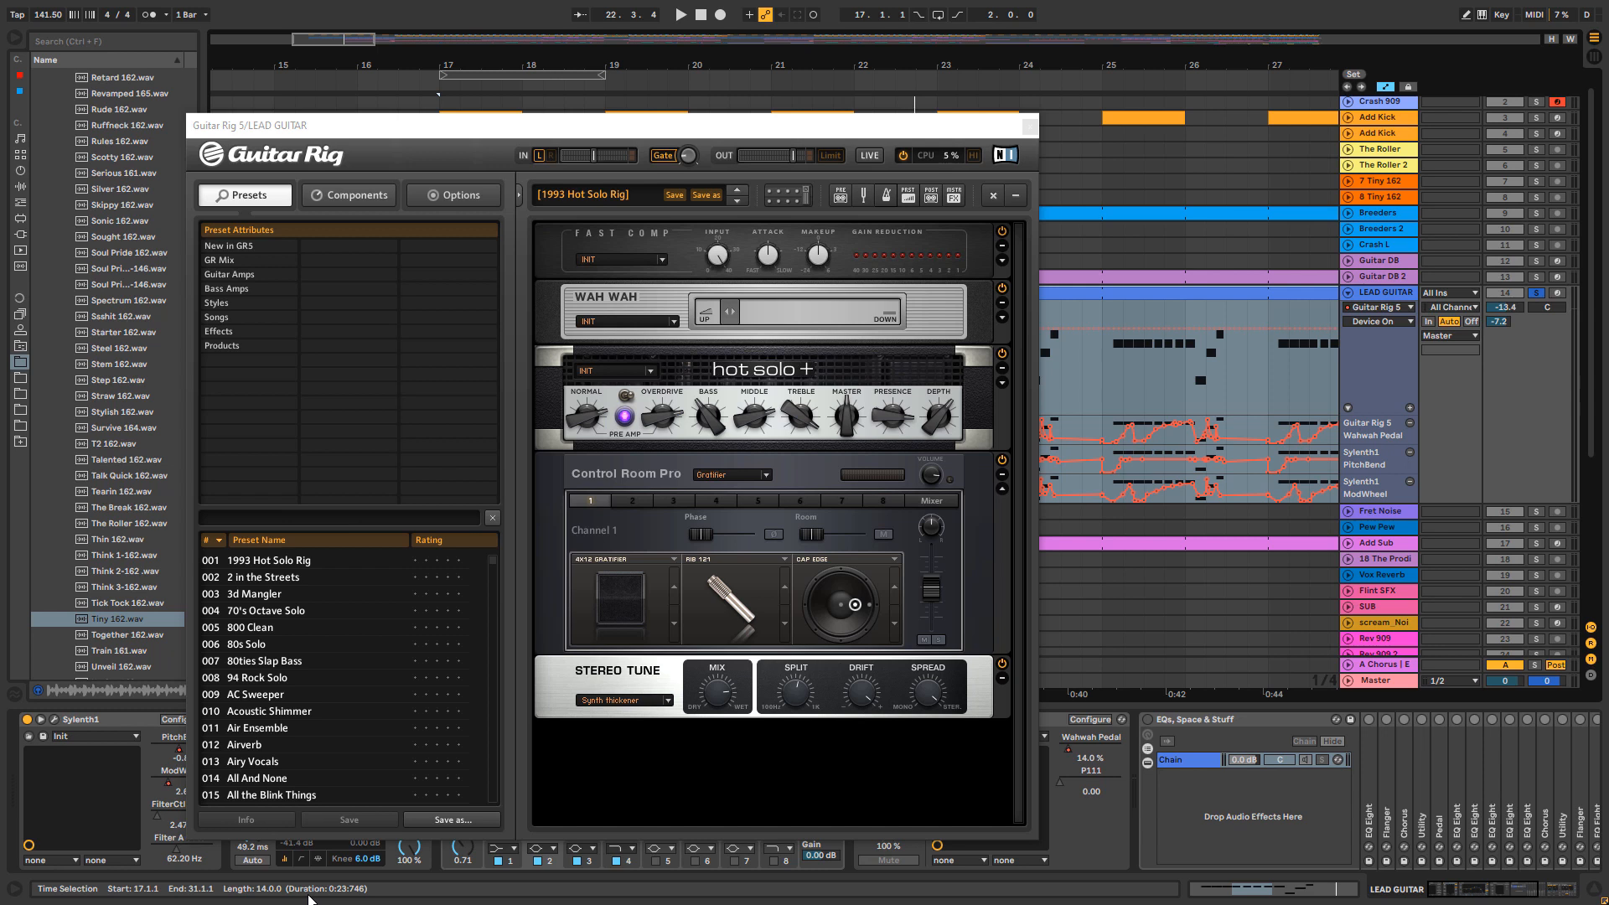
Step: Play LEAD GUITAR again with the Guitar Rig 5 window in view, stop playback, and close the window
key(space)
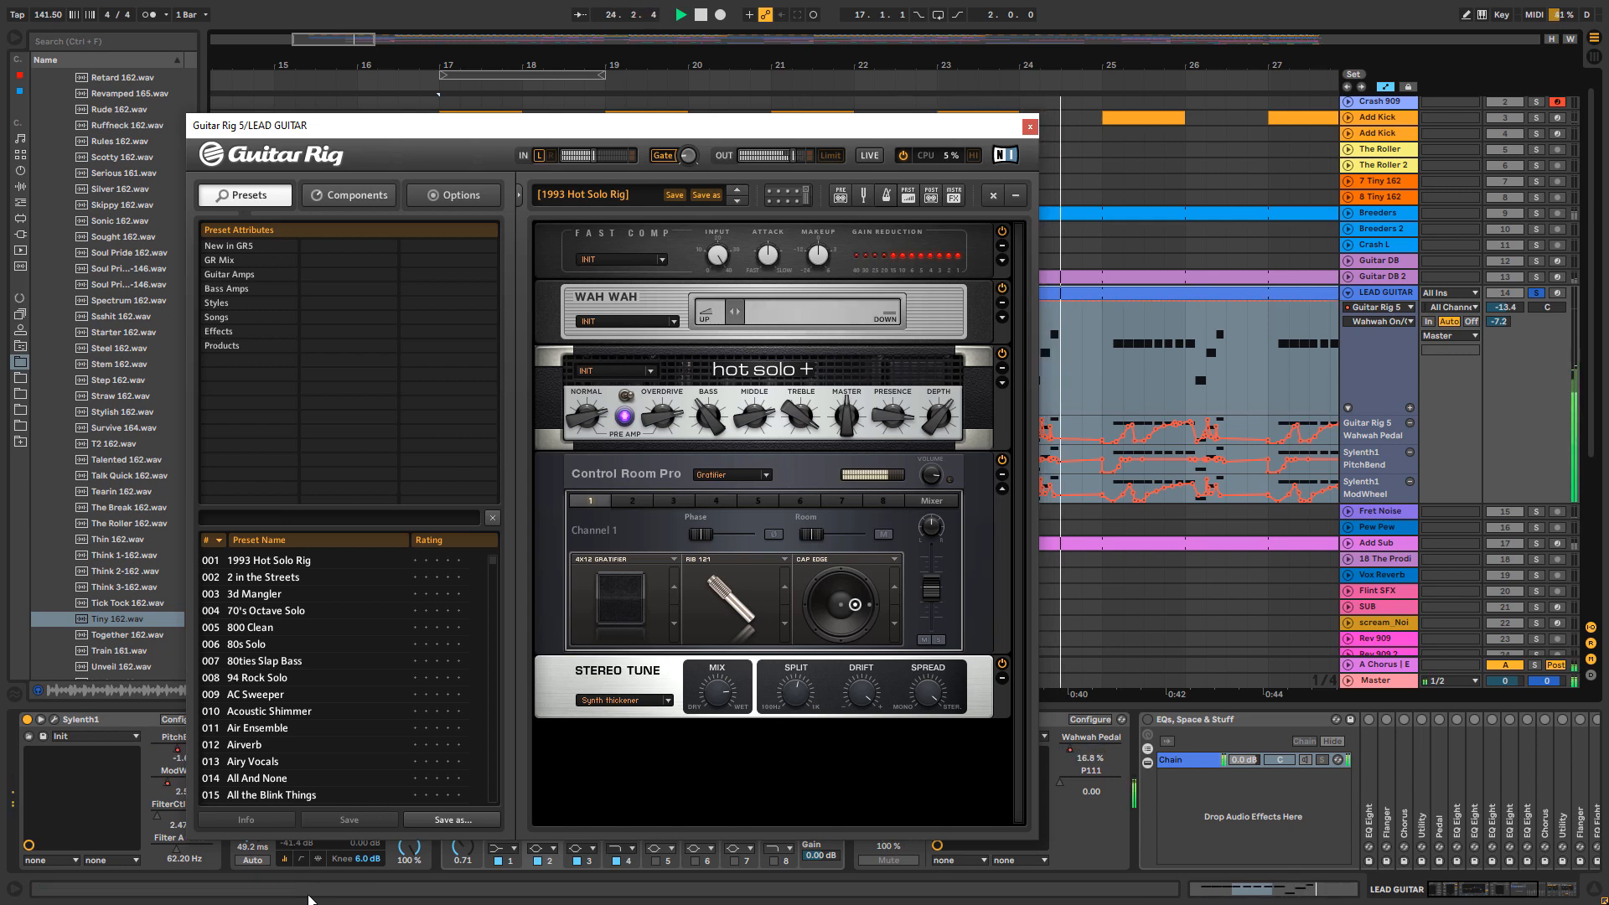
key(space)
key(ctrl+alt+p)
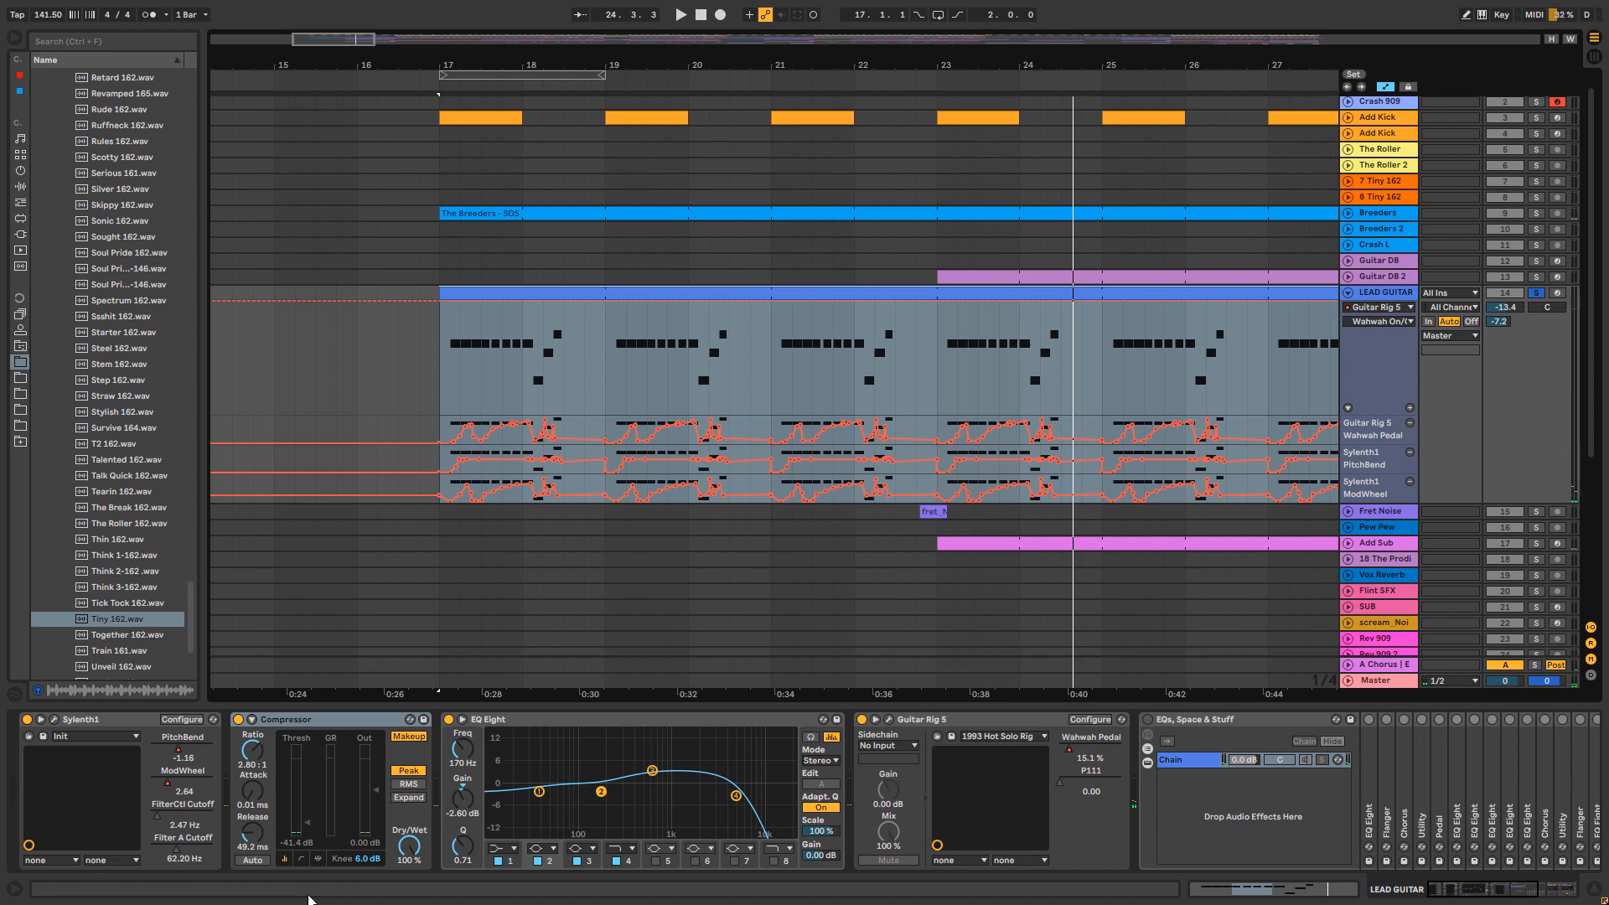
Step: Enlarge LEAD GUITAR's Sylenth1 PitchBend automation lane around bars 17 to 19, and play the track from bar 17
key(plus)
key(plus)
key(plus)
key(plus)
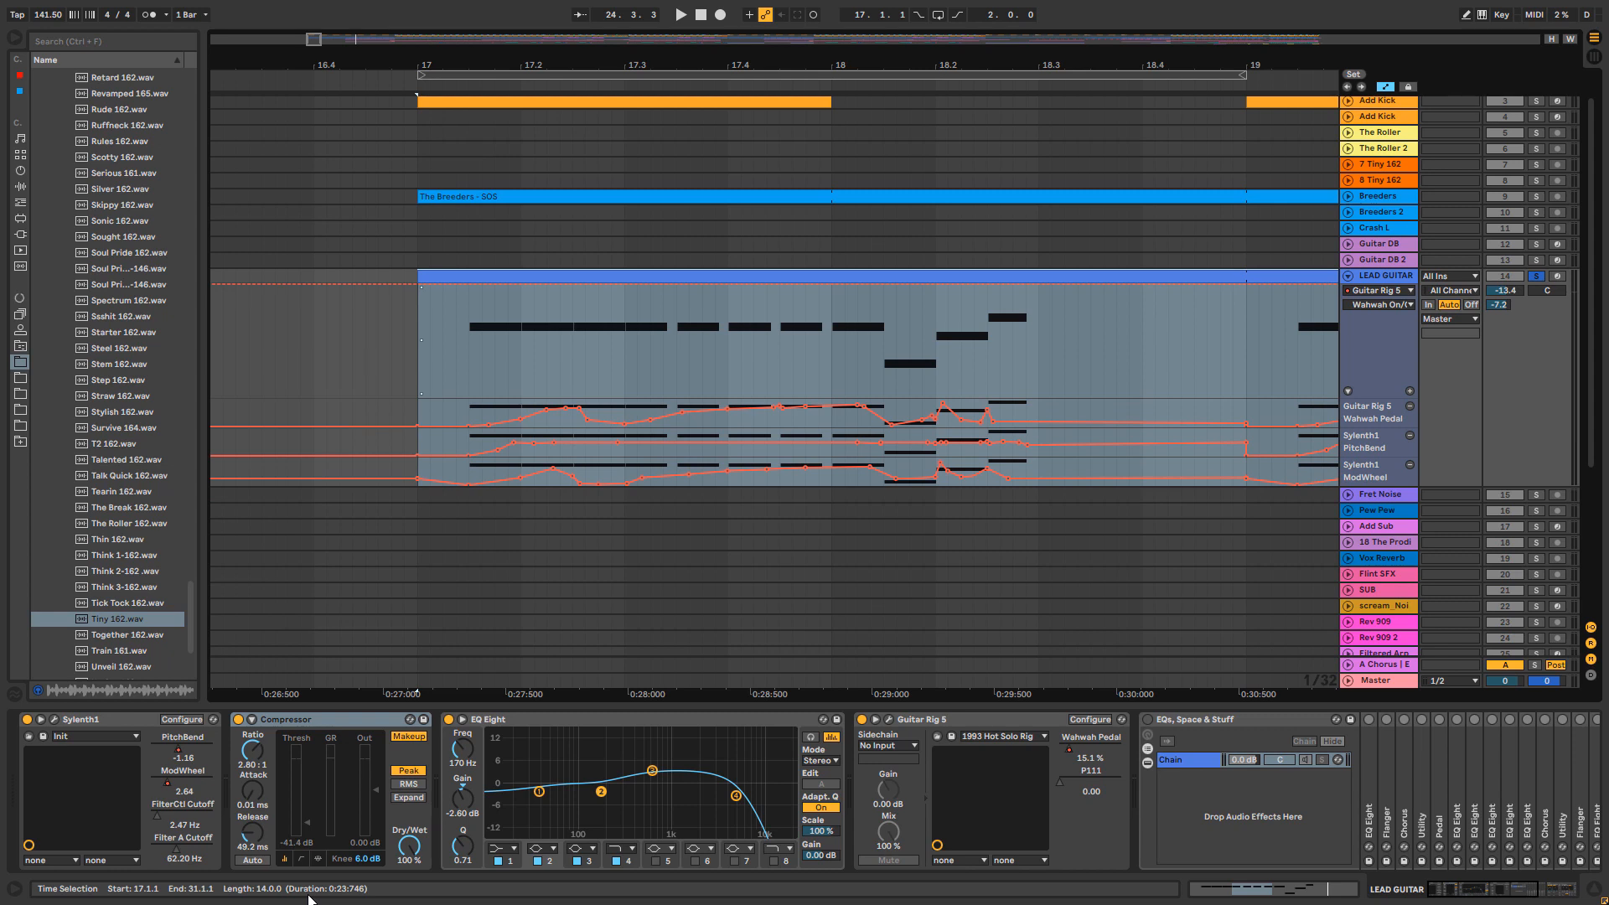
drag(1379, 457, 1379, 556)
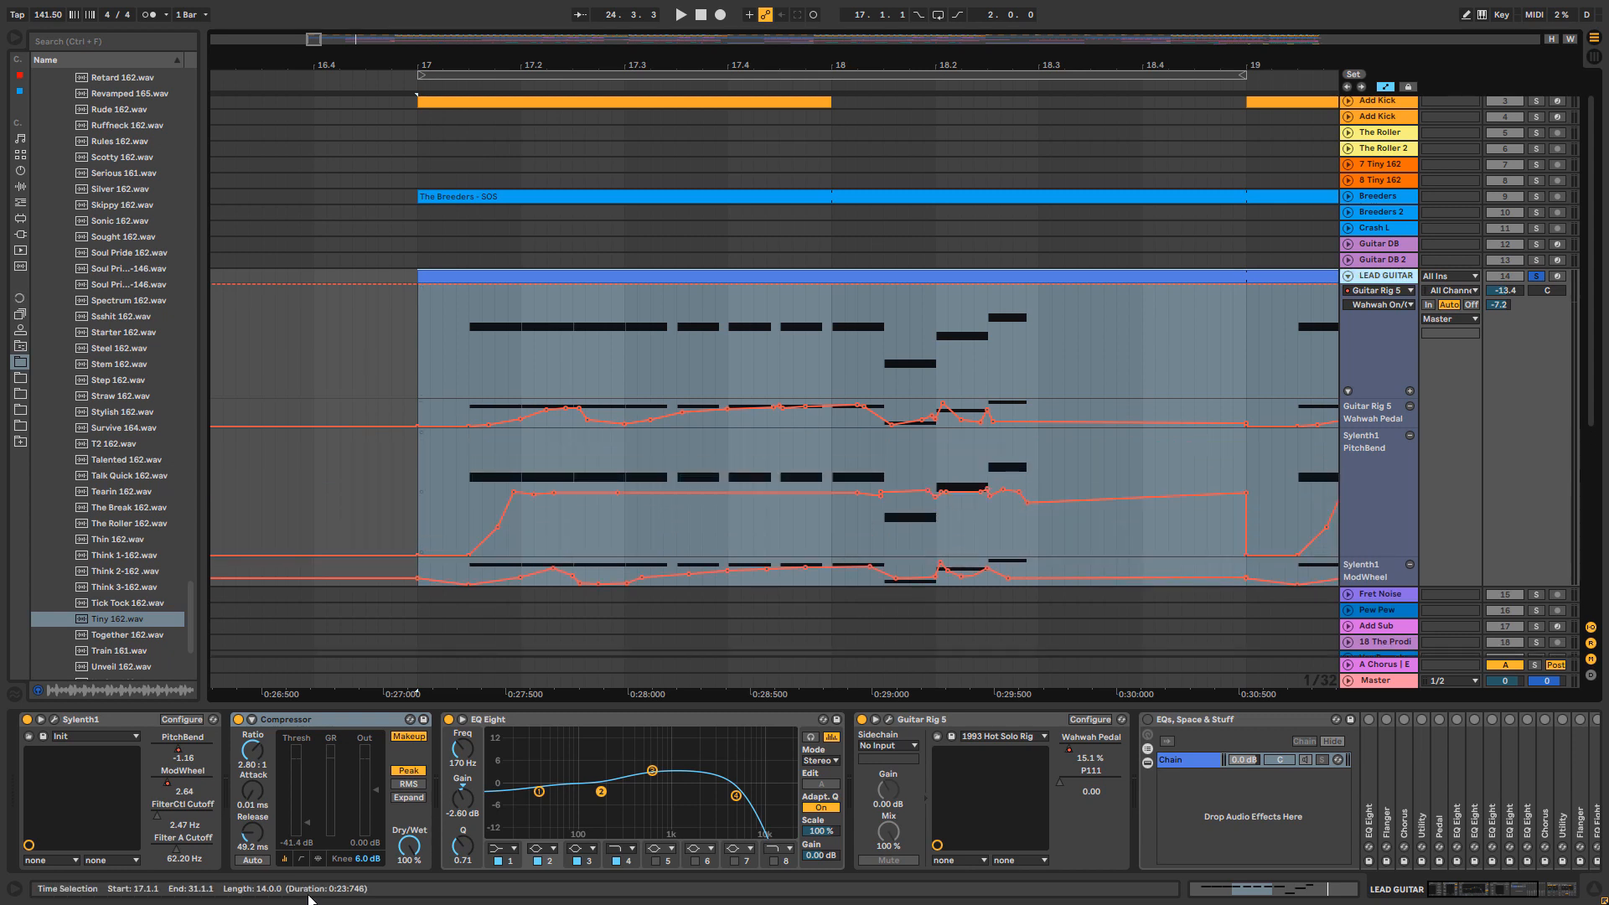
key(space)
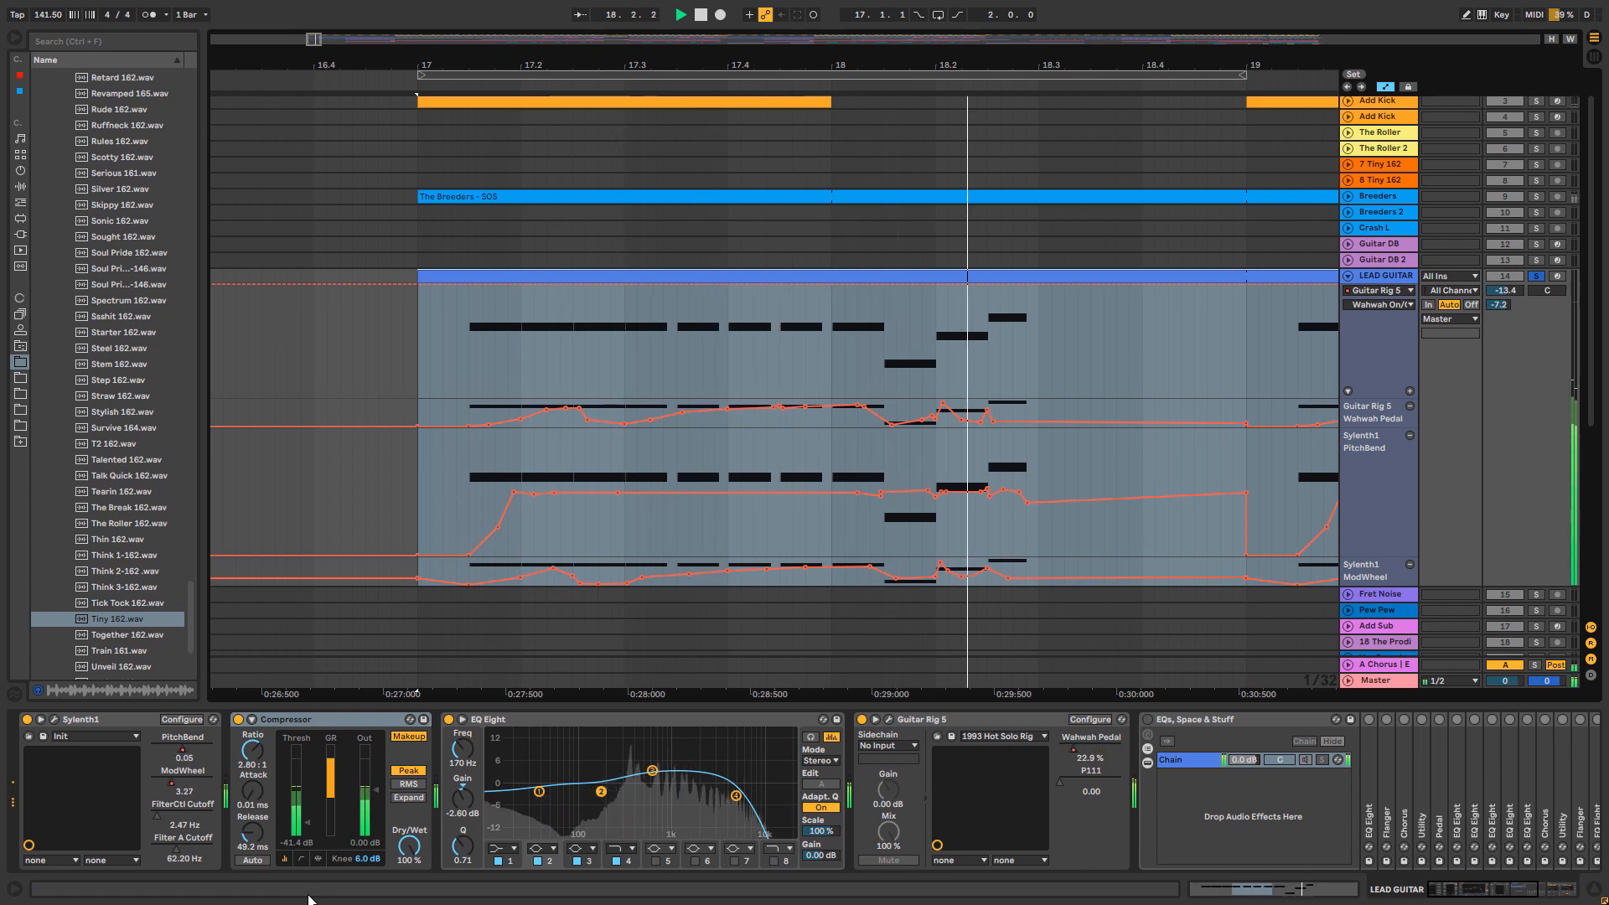
key(space)
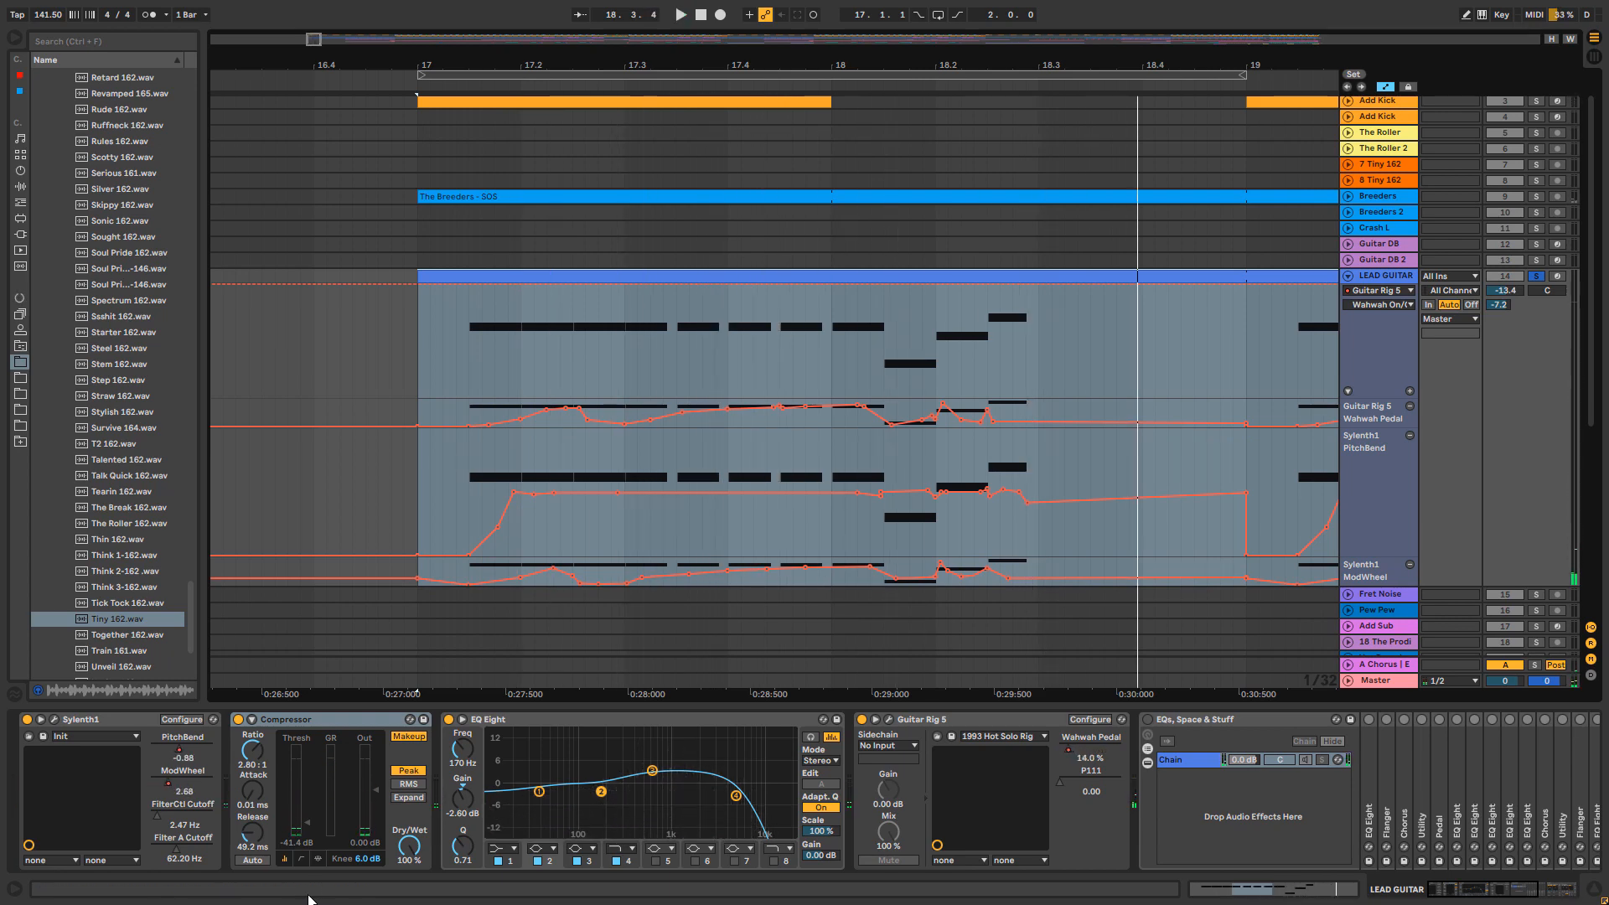
Step: Turn on LEAD GUITAR's EQs, Space & Stuff rack and play the track from bar 17, showing its effects through to Reverb
scroll(308, 897, right, 5)
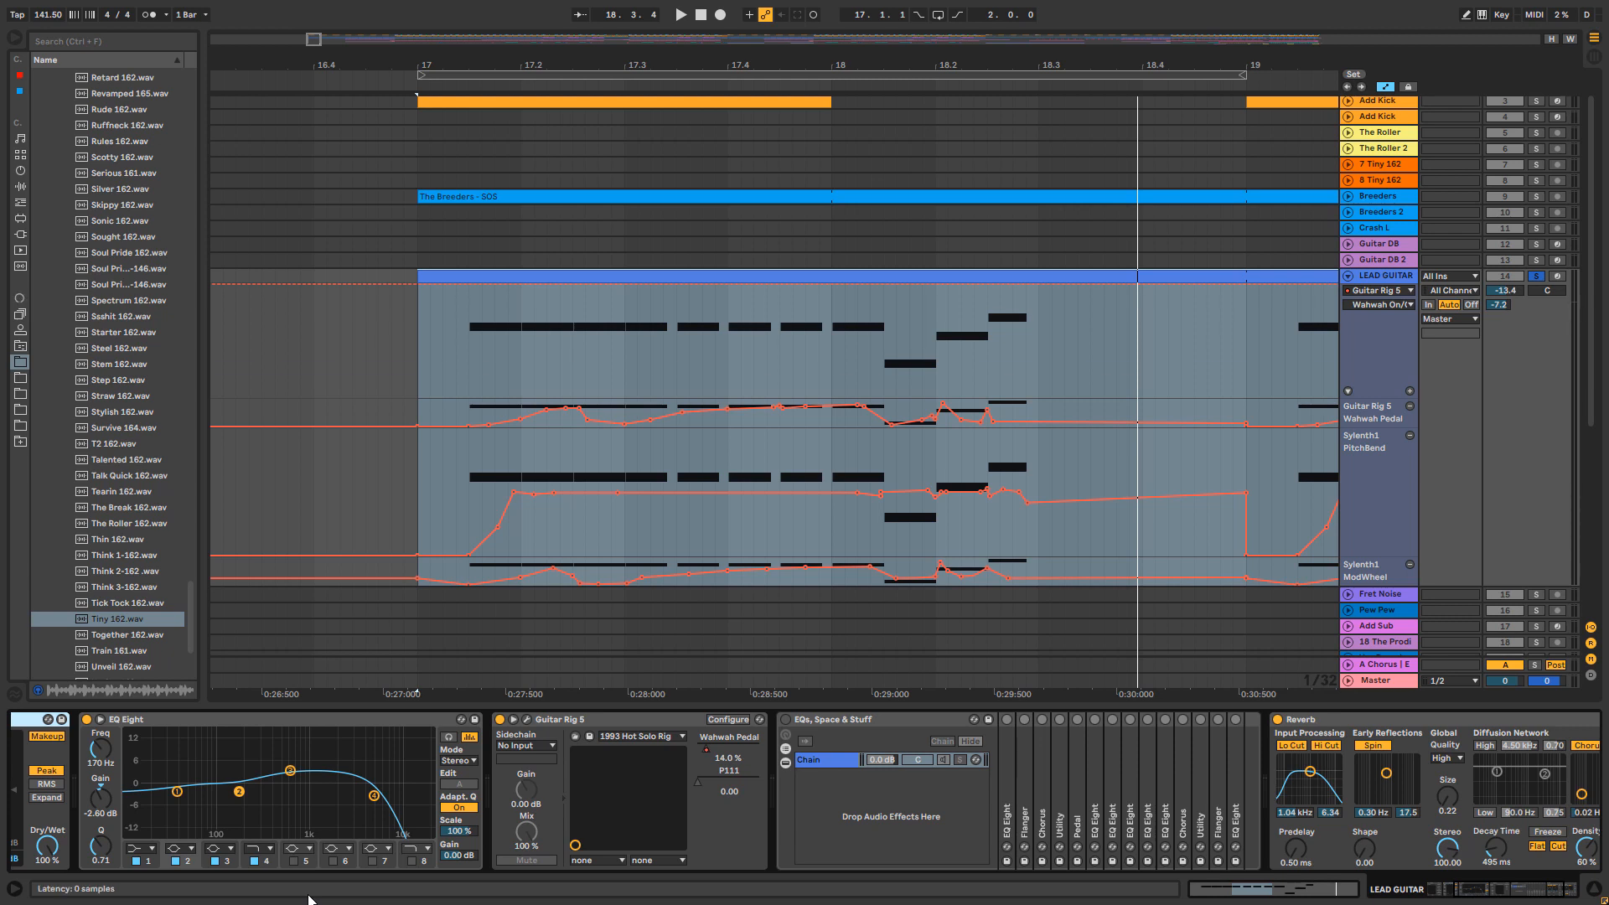
key(space)
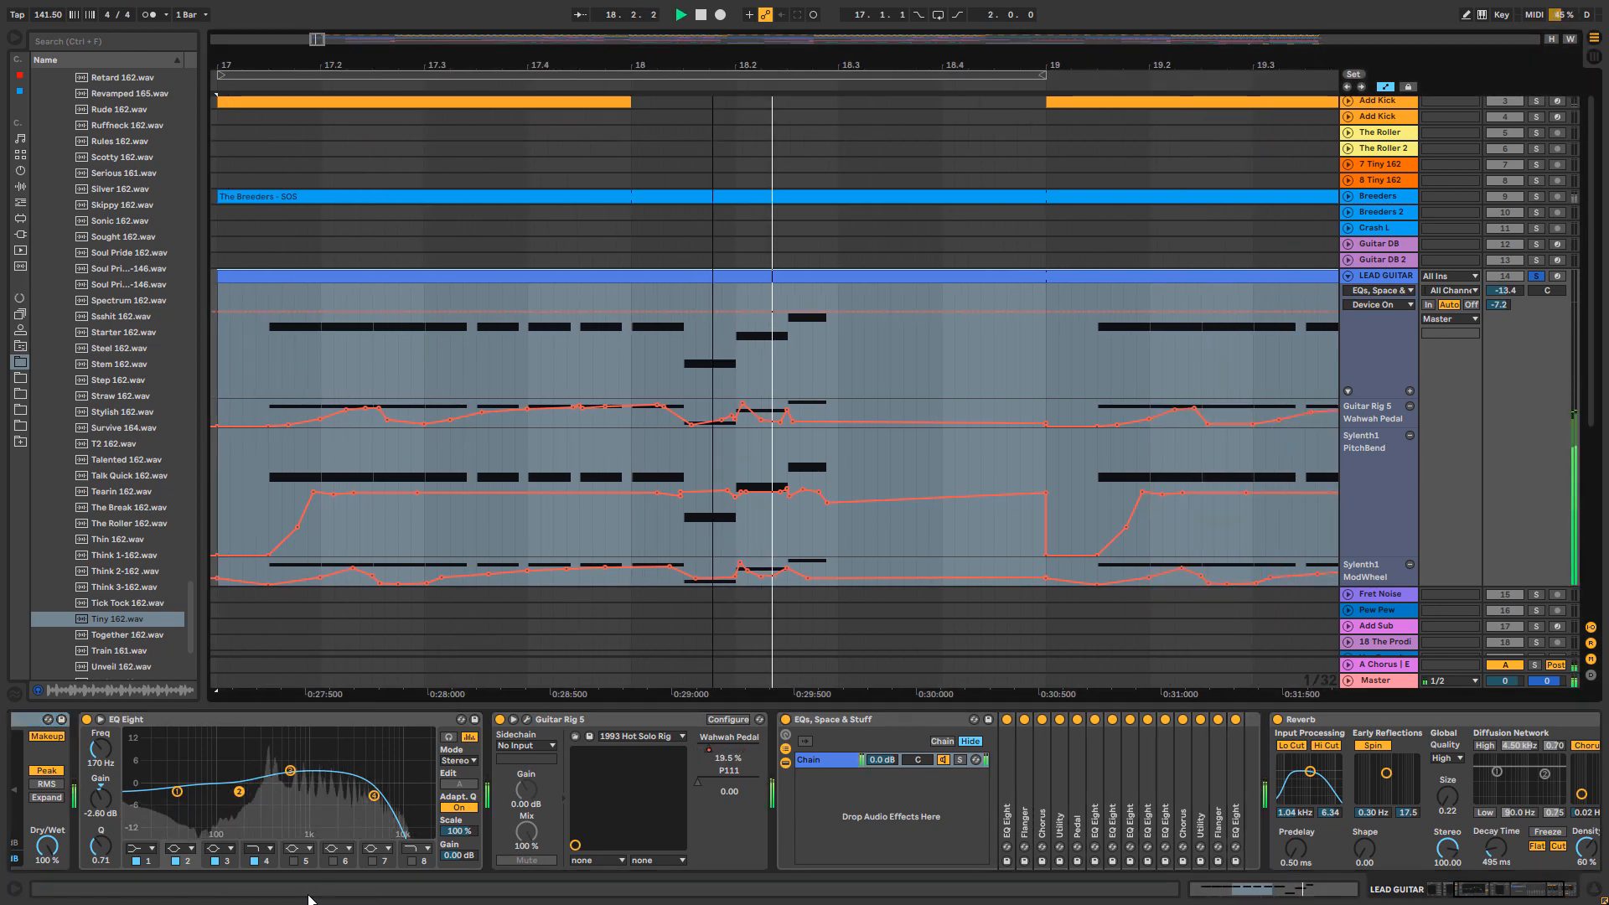
key(minus)
key(minus)
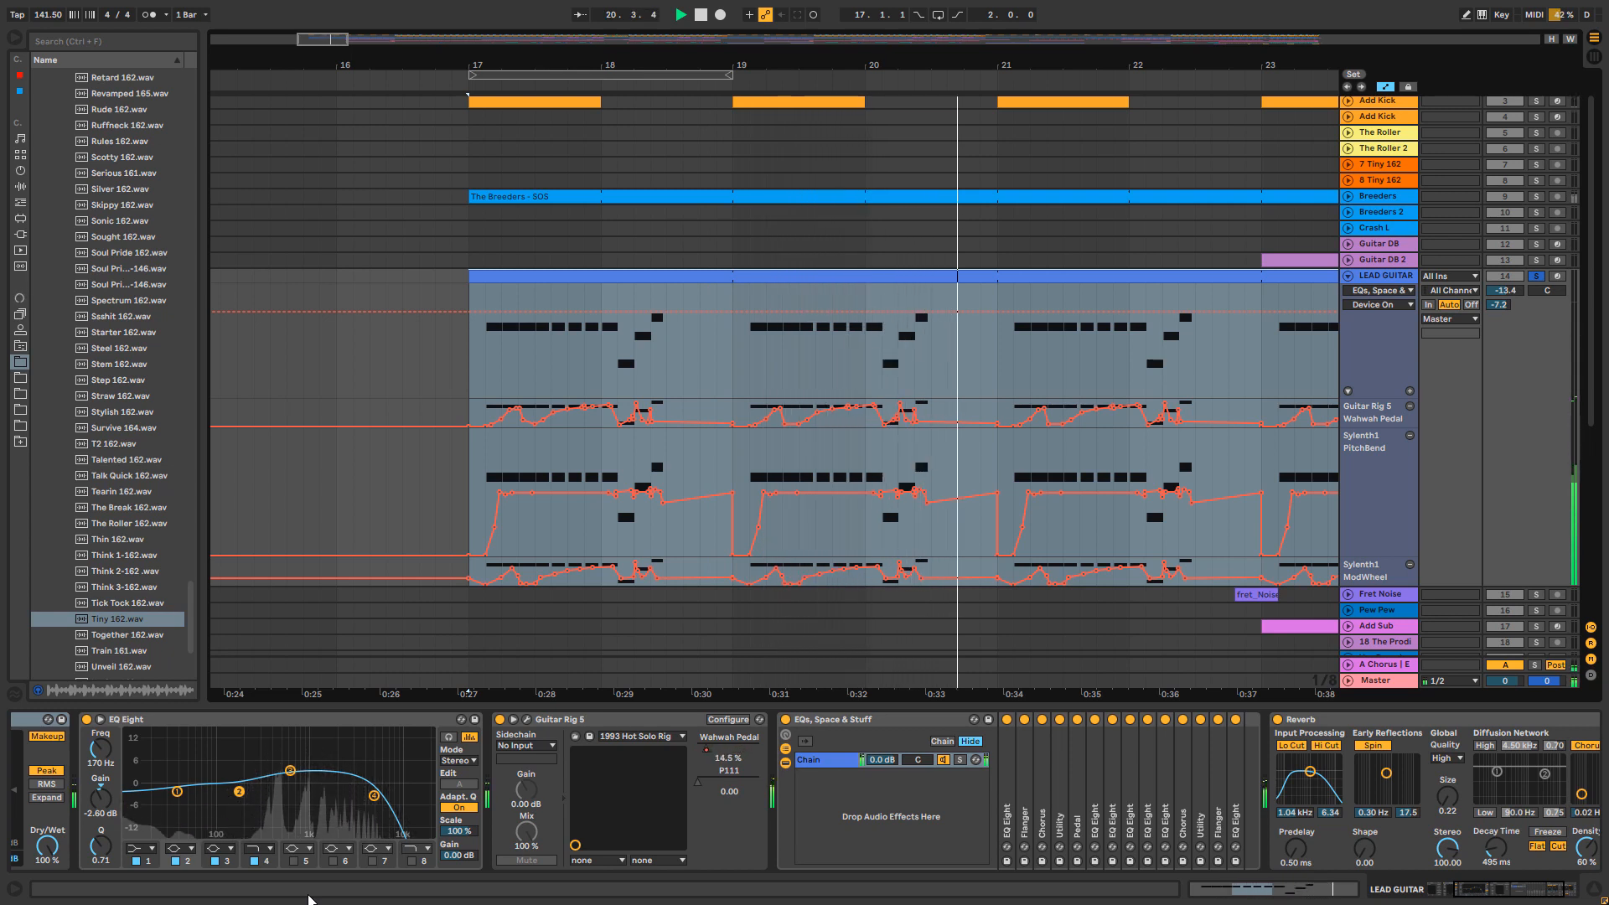
key(space)
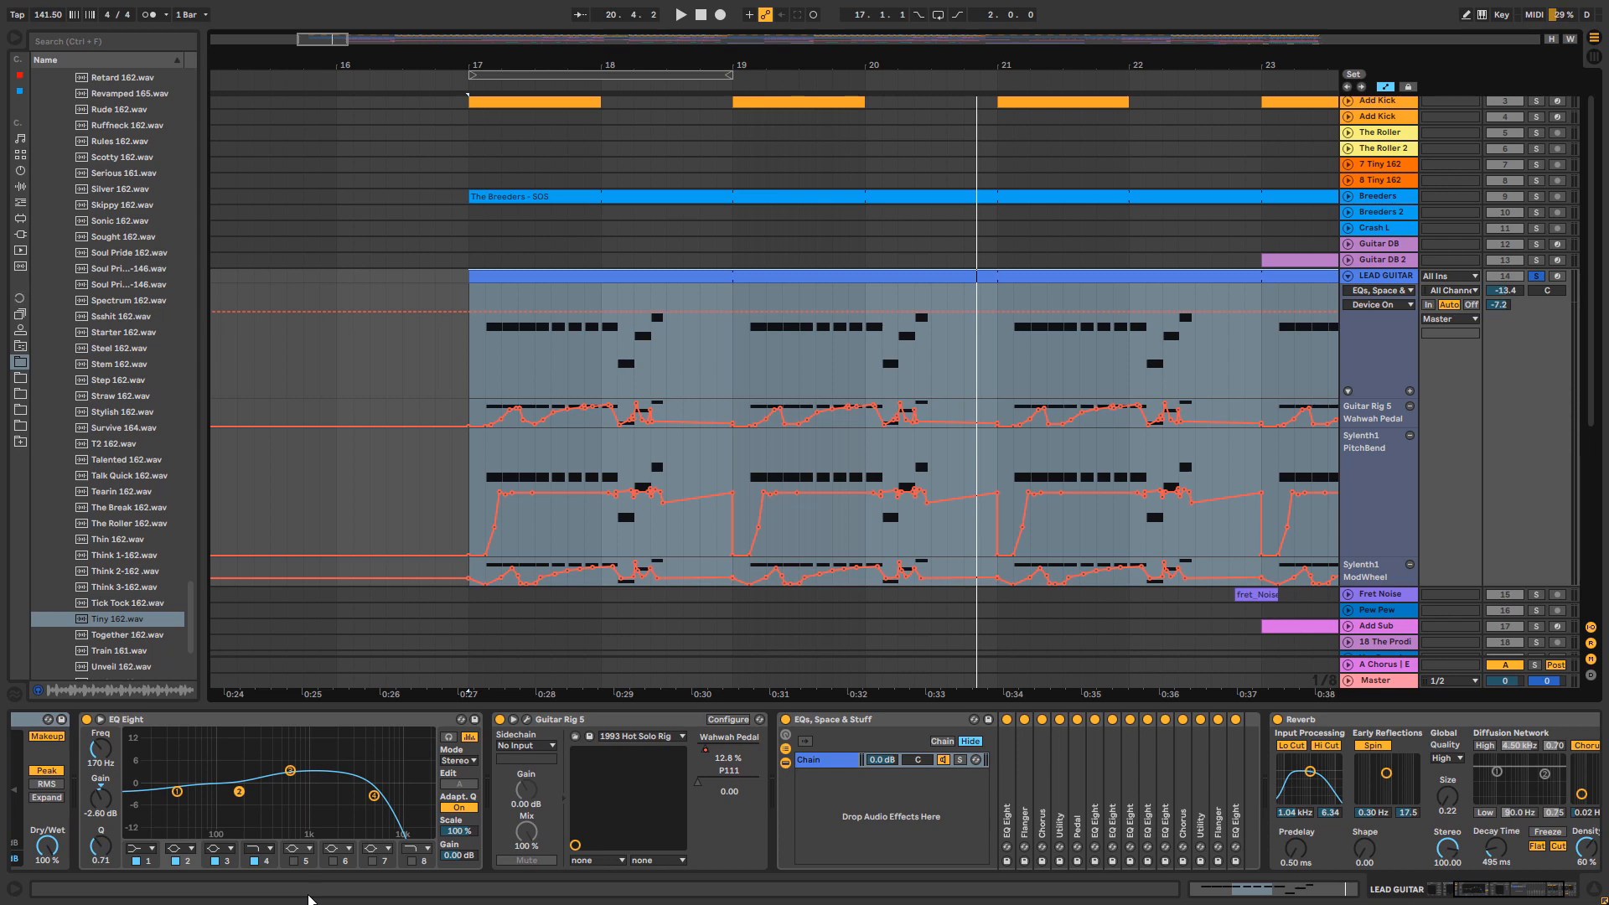
scroll(308, 901, down, 3)
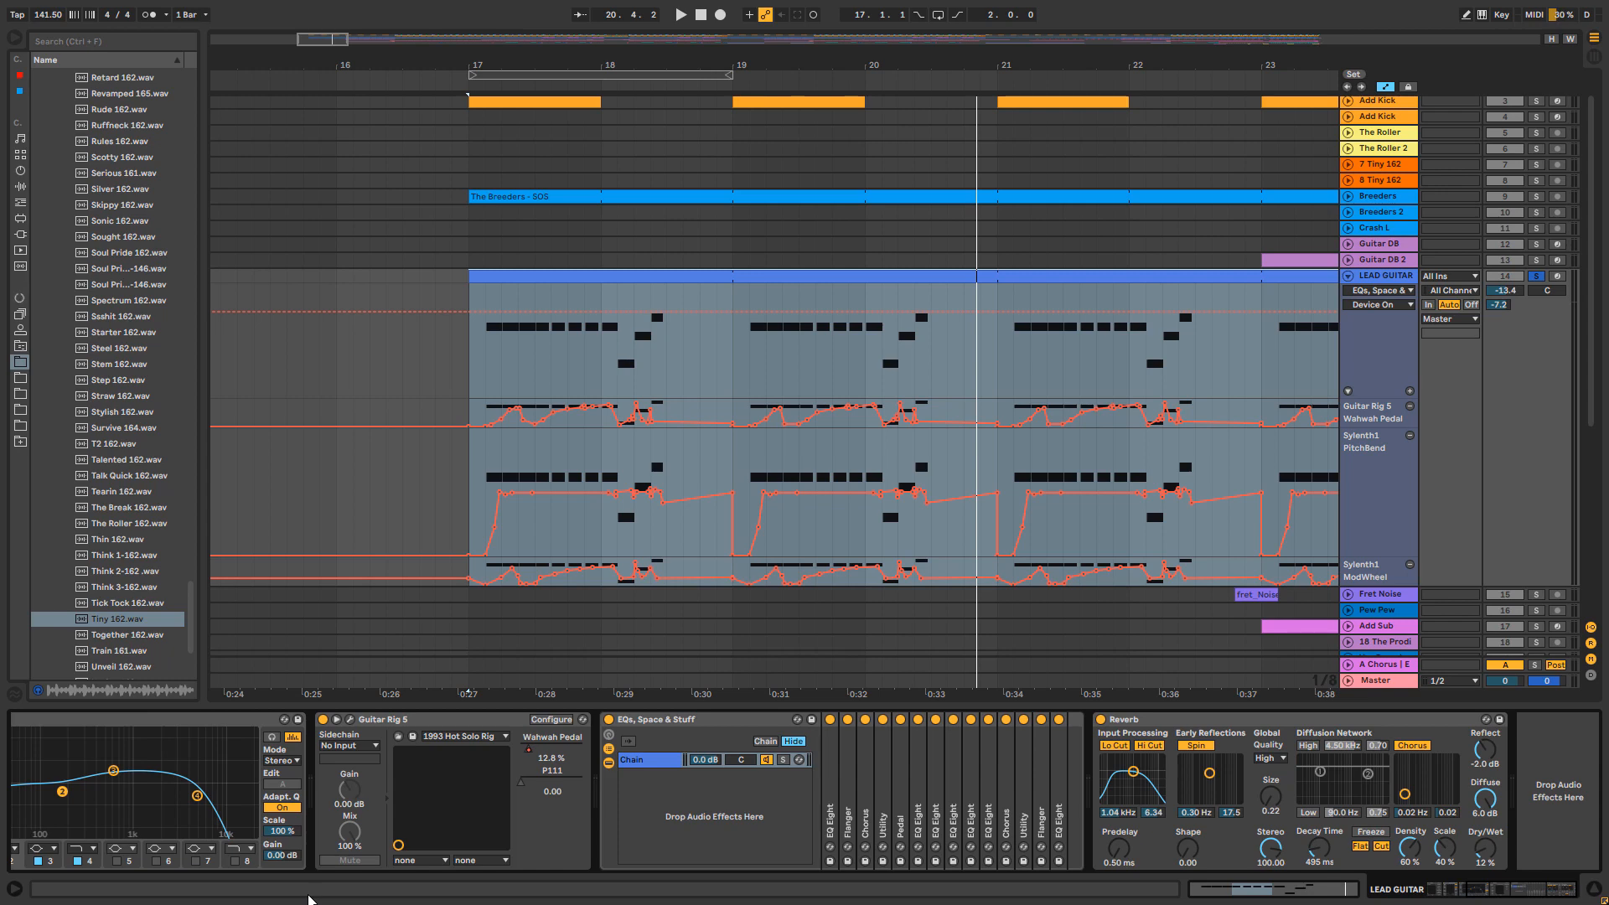
Step: Fold the LEAD GUITAR track and unfold PROPHECY at an enlarged height around its Space Adventure clip at bar 85
key(Left)
scroll(309, 901, down, 1)
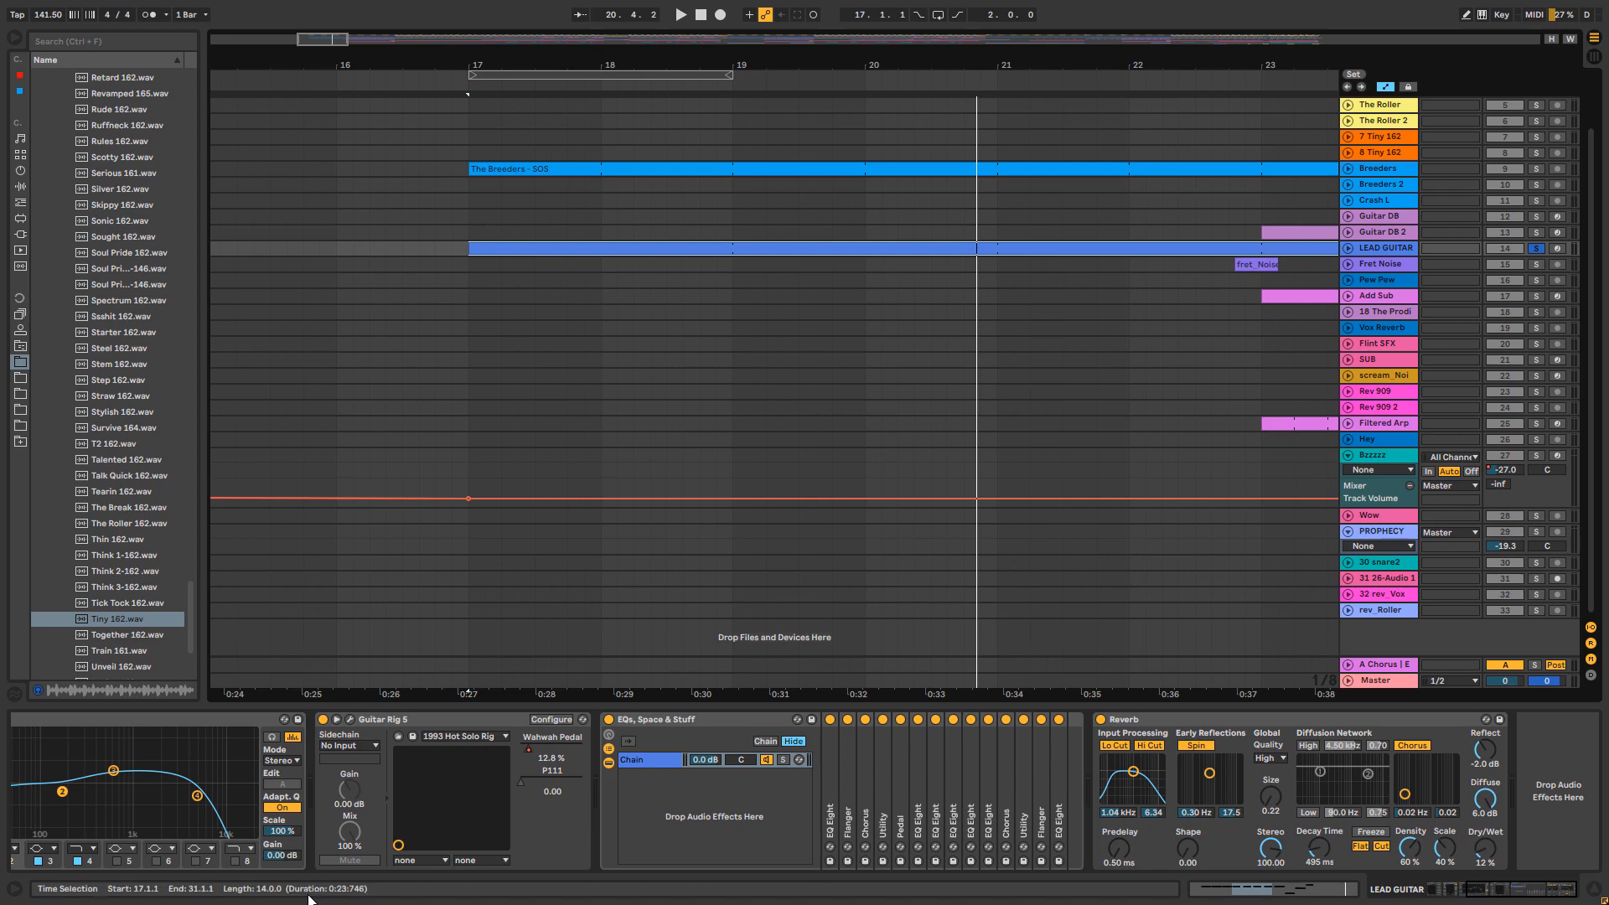
drag(1222, 65, 629, 29)
mouse_move(1052, 65)
mouse_down()
mouse_move(756, 63)
mouse_move(507, 34)
mouse_up()
drag(1060, 64, 992, 155)
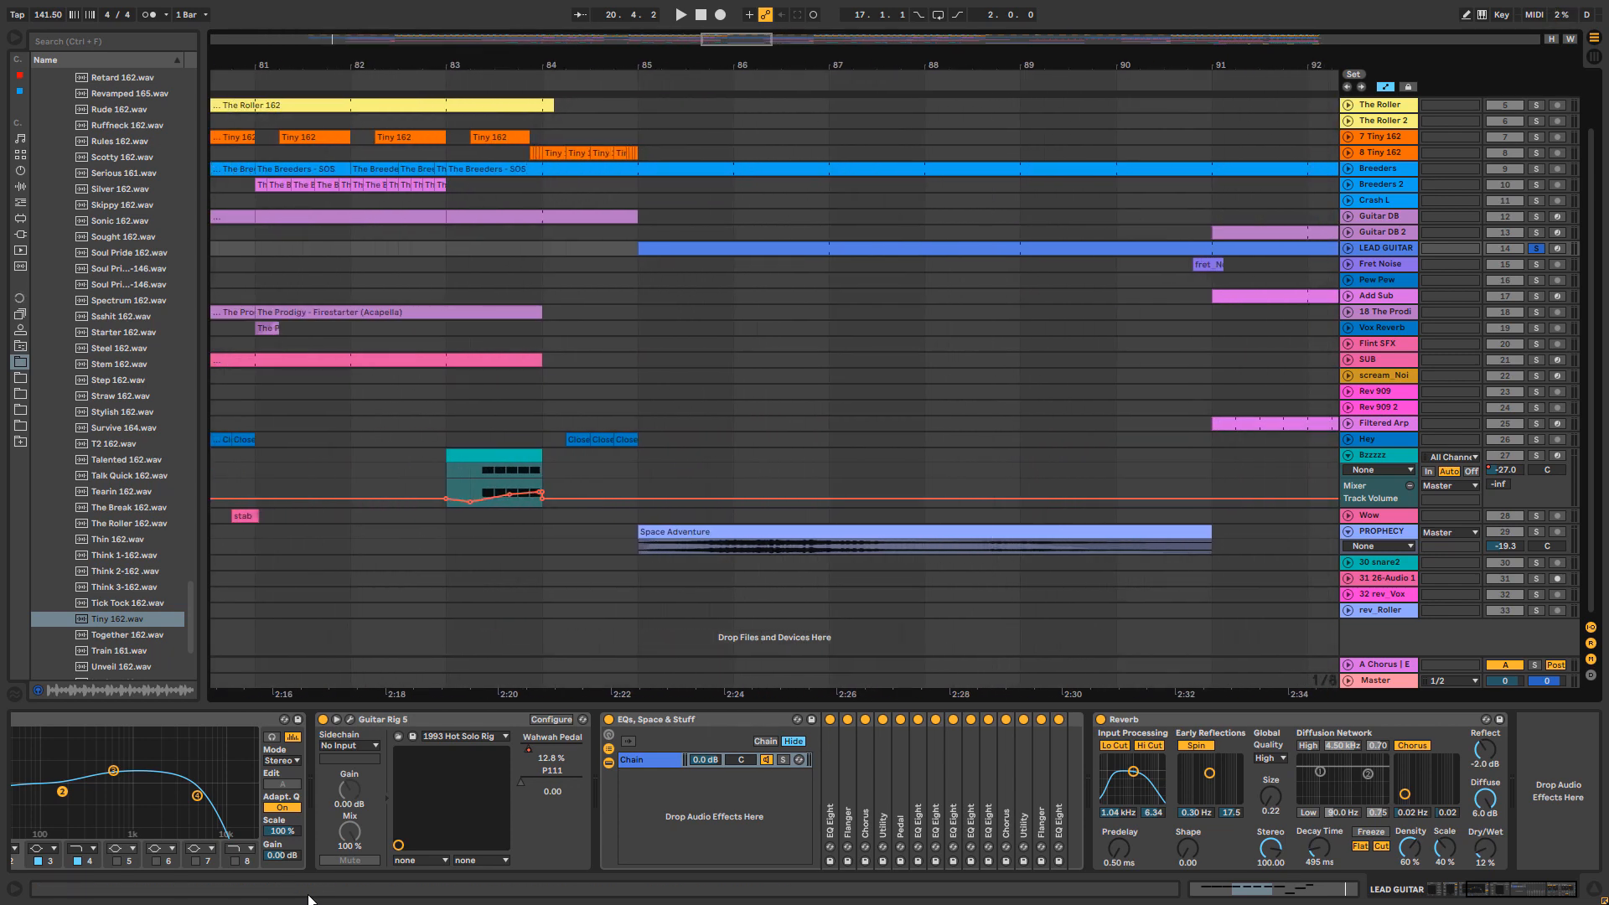
drag(1379, 554, 1378, 668)
scroll(1378, 662, down, 4)
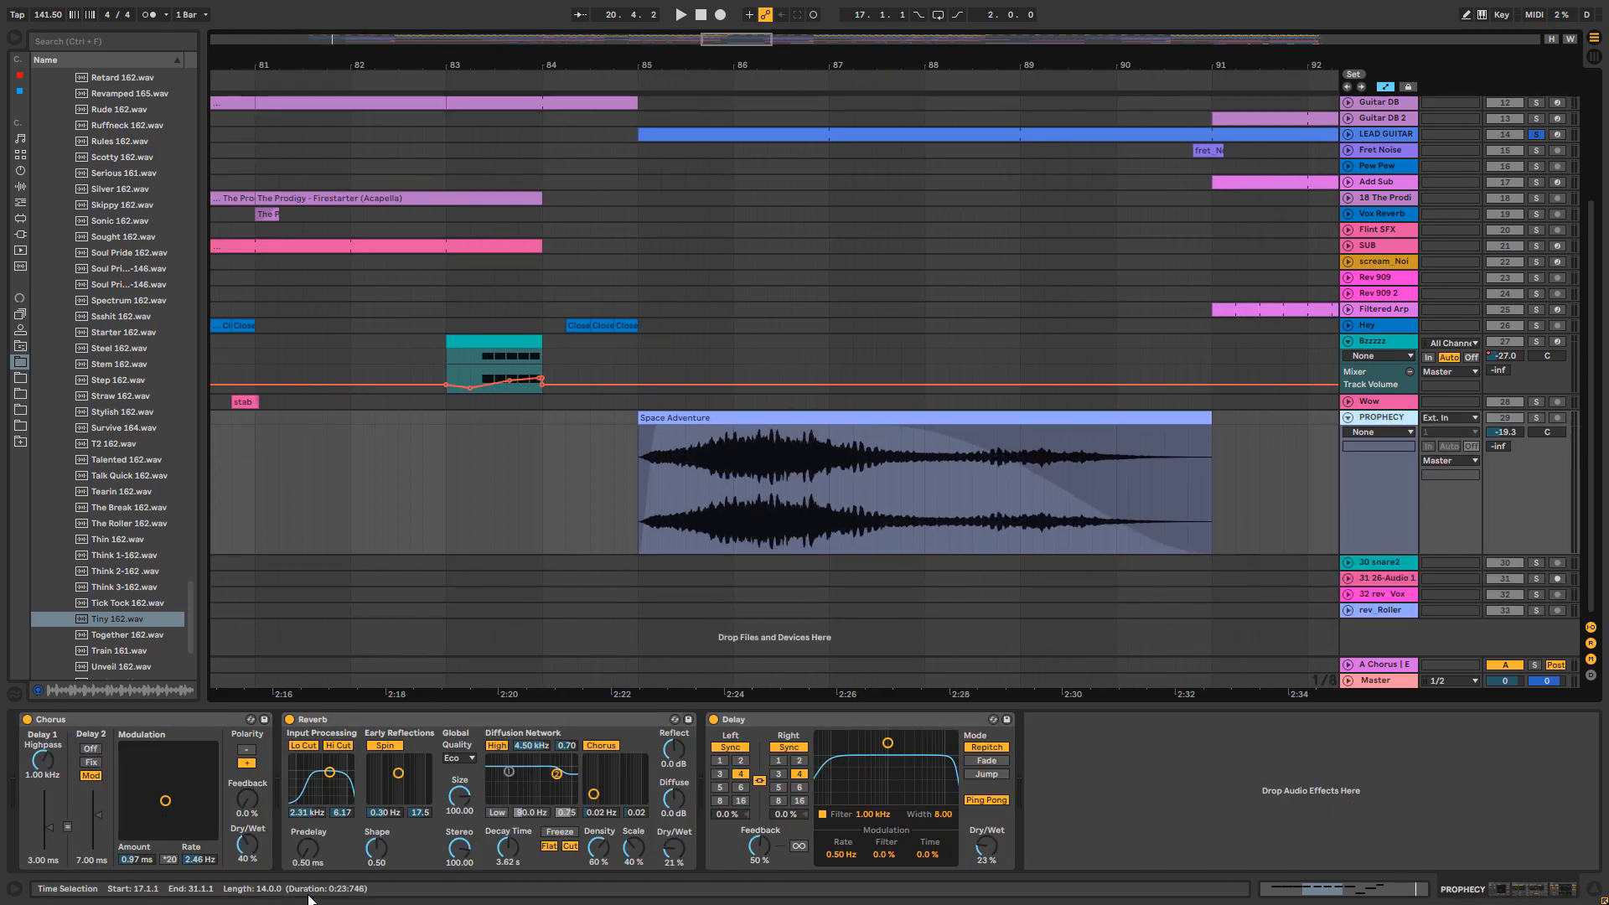
Step: Solo PROPHECY in place of LEAD GUITAR and play its Space Adventure clip from bar 85
click(1536, 417)
click(1005, 417)
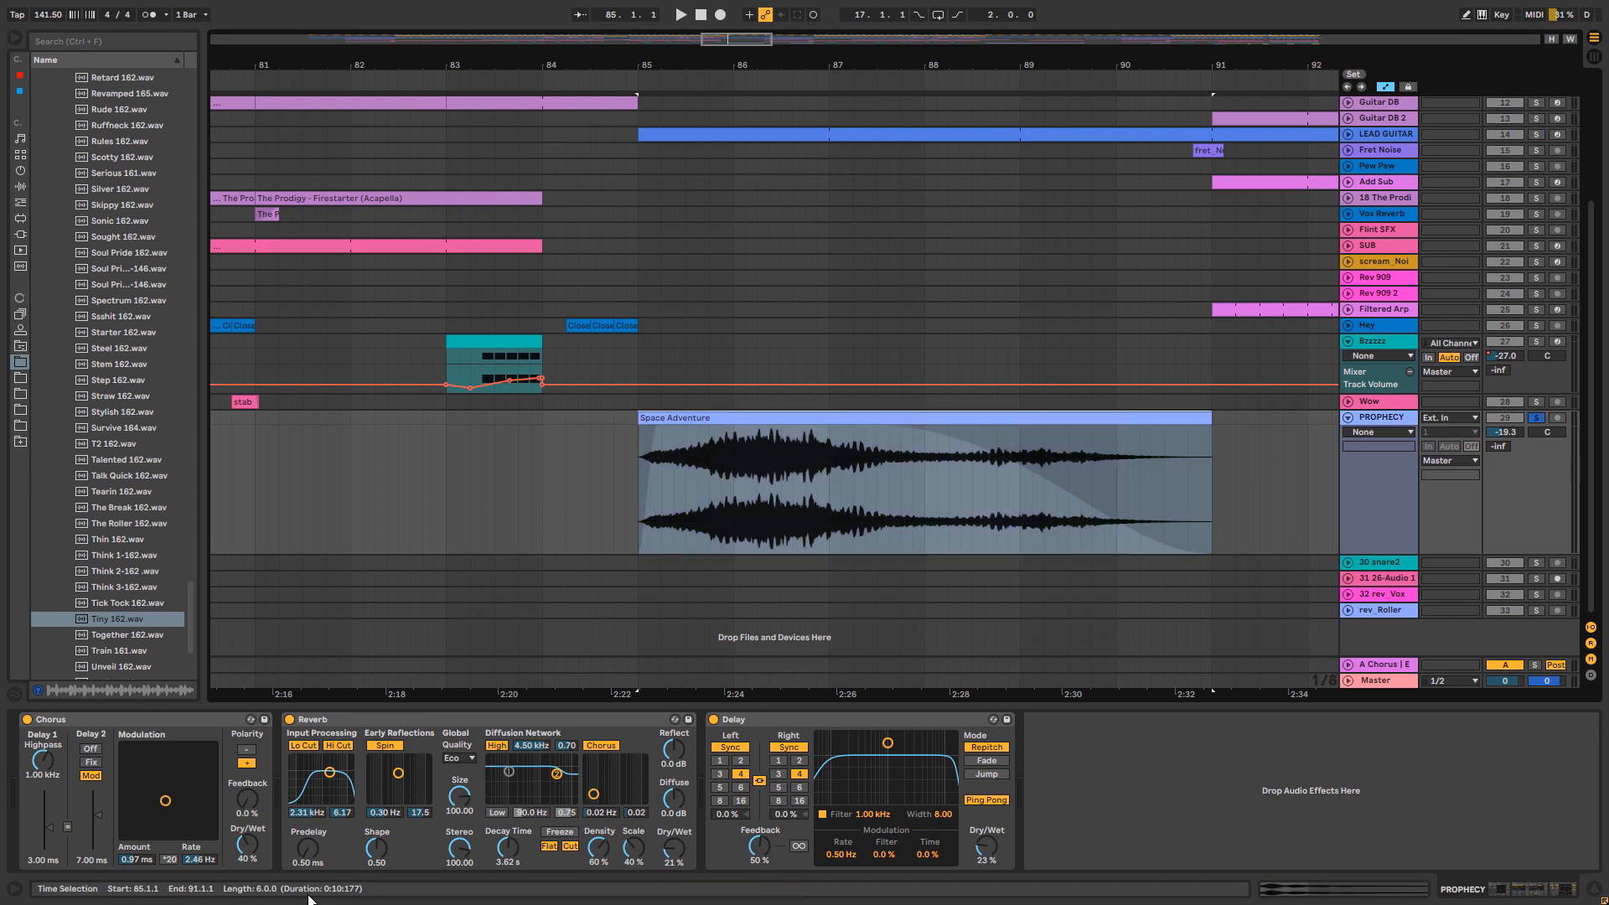
key(space)
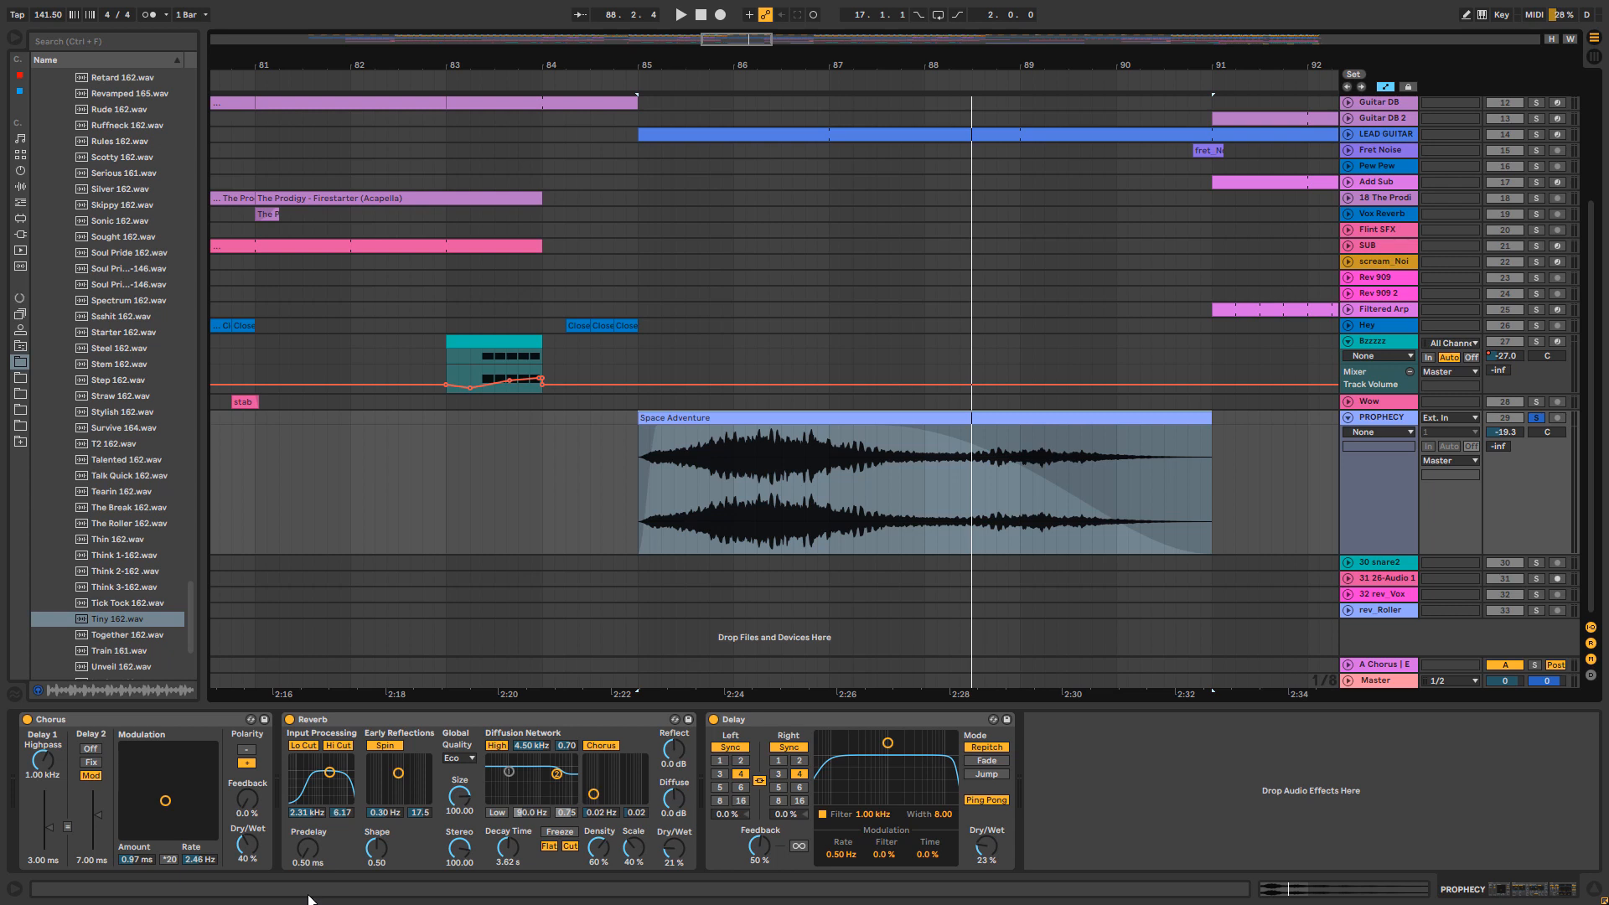
Step: Unfold the Hey track and solo it in place of PROPHECY, with its clips near bar 80 in view
scroll(774, 386, down, 3)
scroll(774, 385, left, 2)
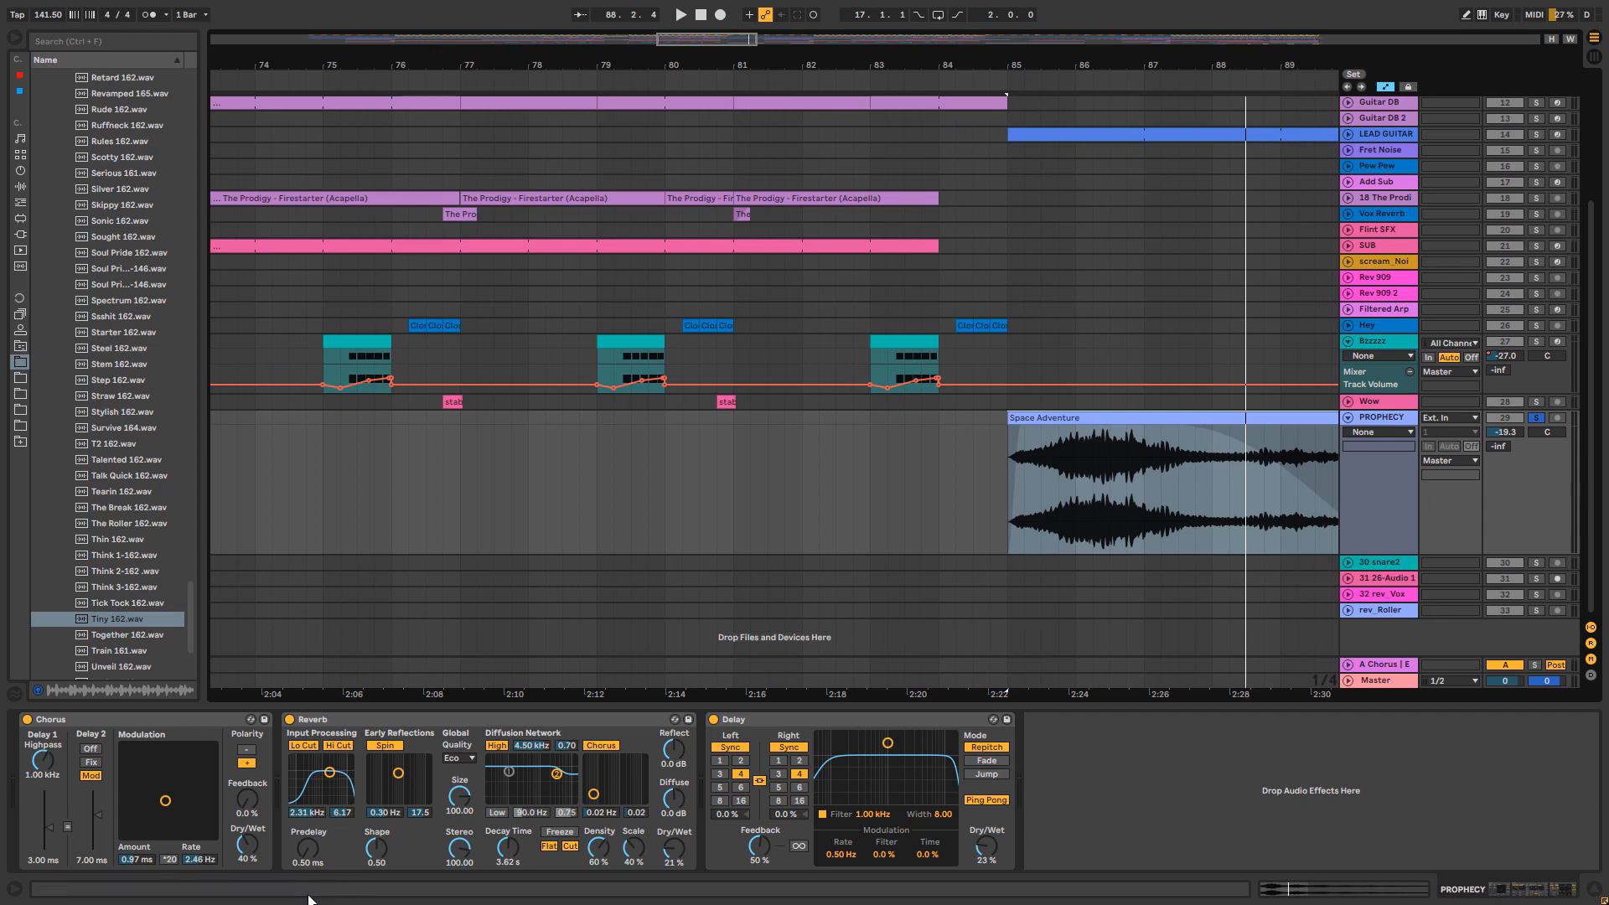
click(1347, 325)
click(1536, 325)
drag(692, 65, 692, 114)
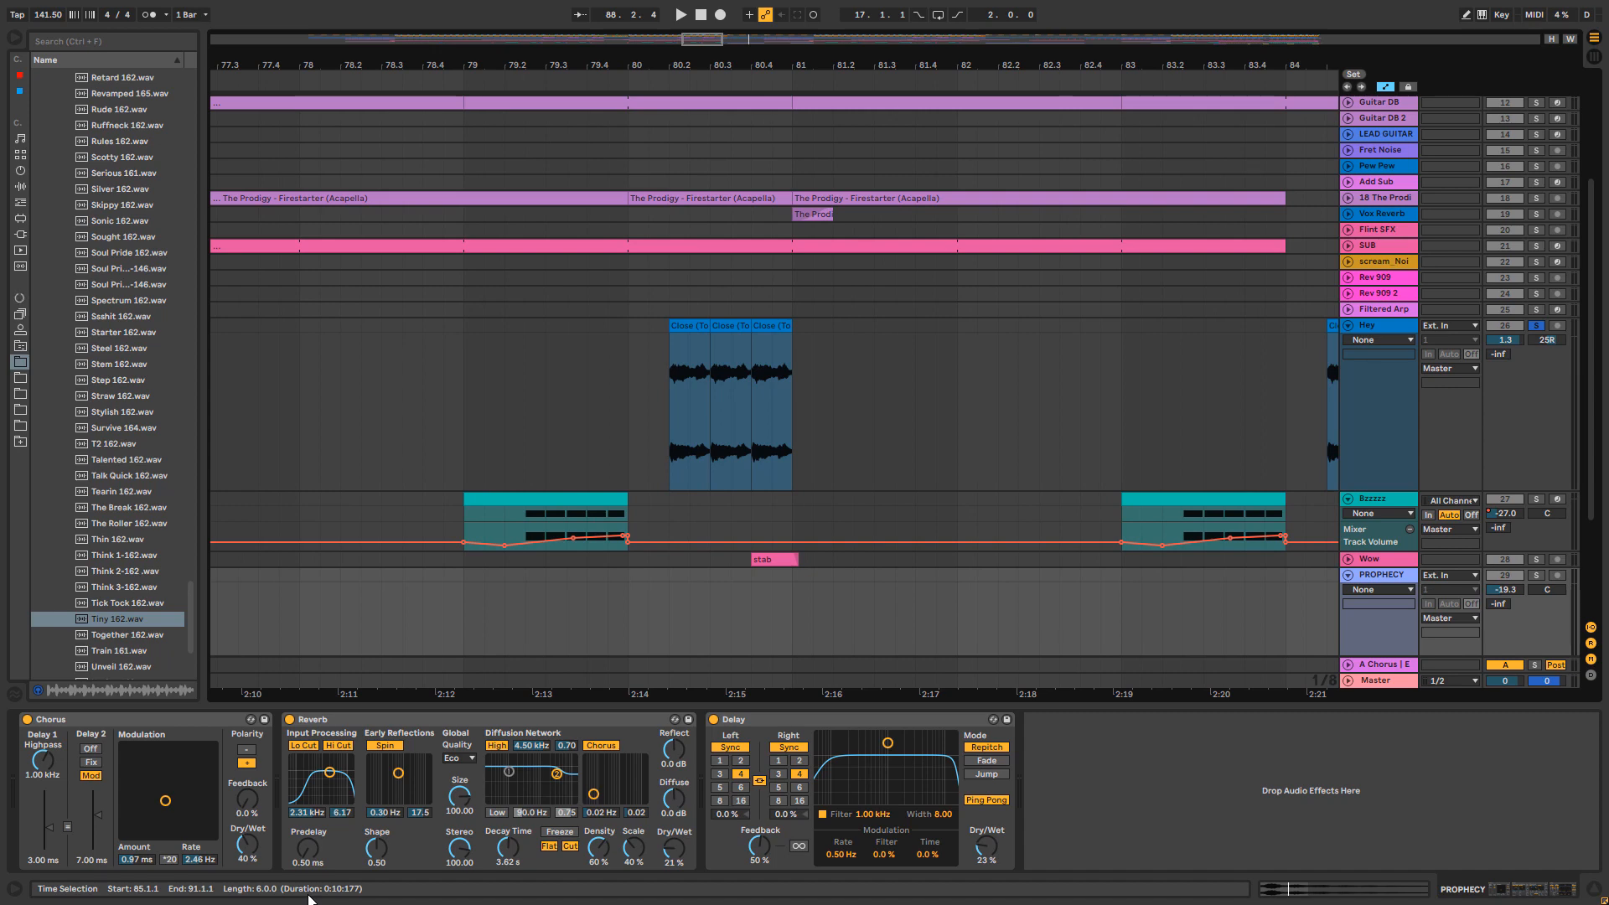
Step: Play the Hey track's three repeated Close (To The Edit) clips from bar 80.2, showing its Utility, EQ Eight and Reverb
click(689, 326)
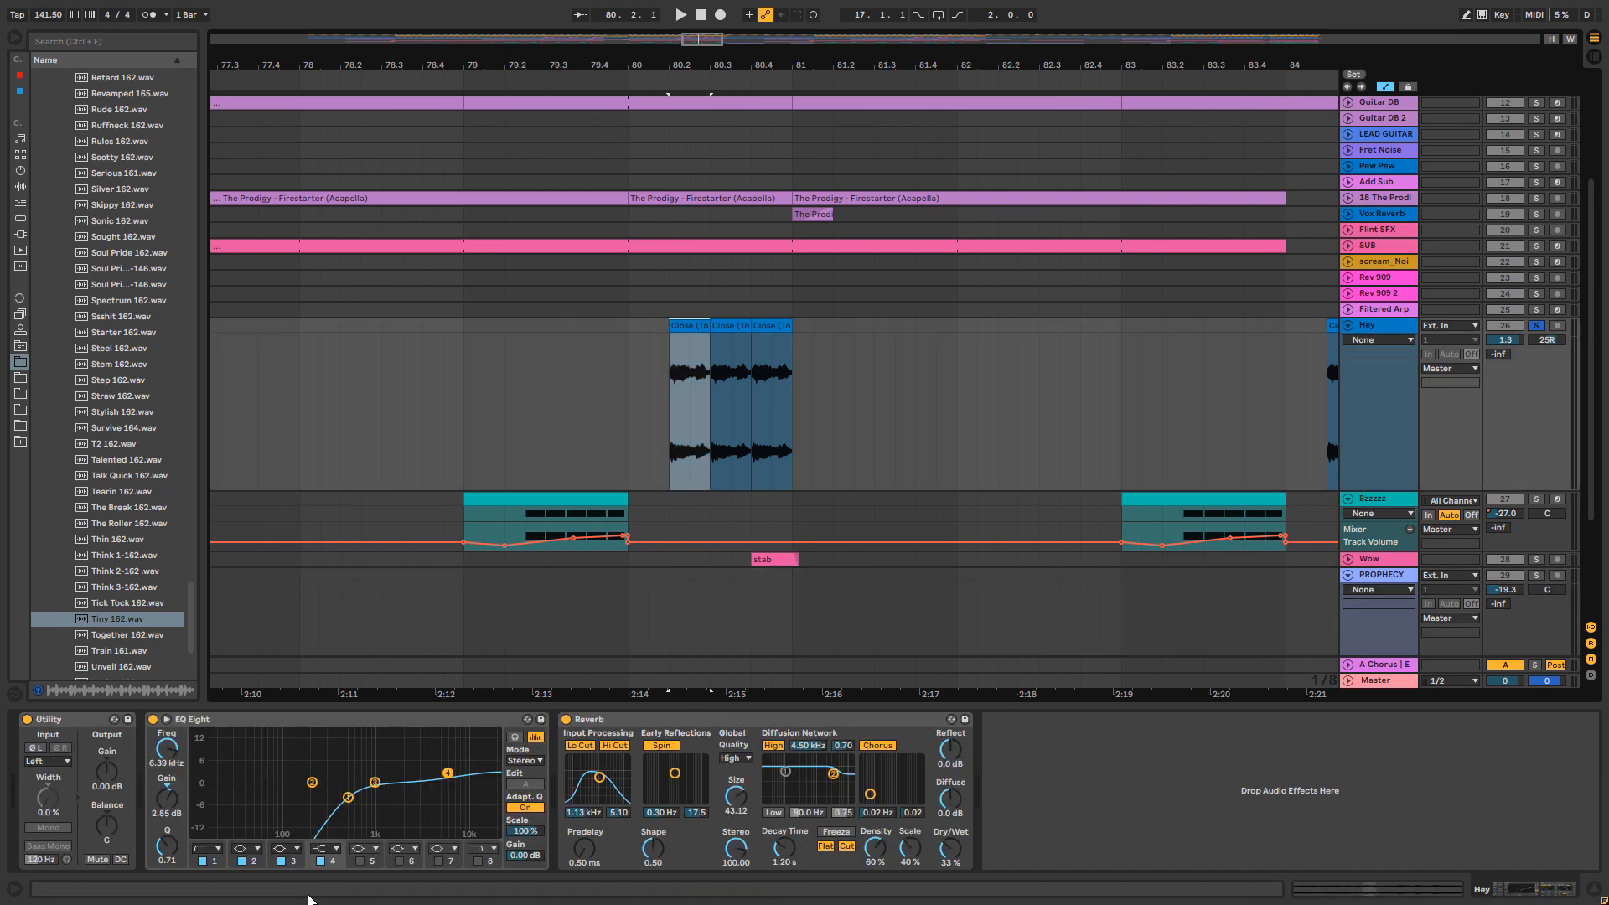
key(space)
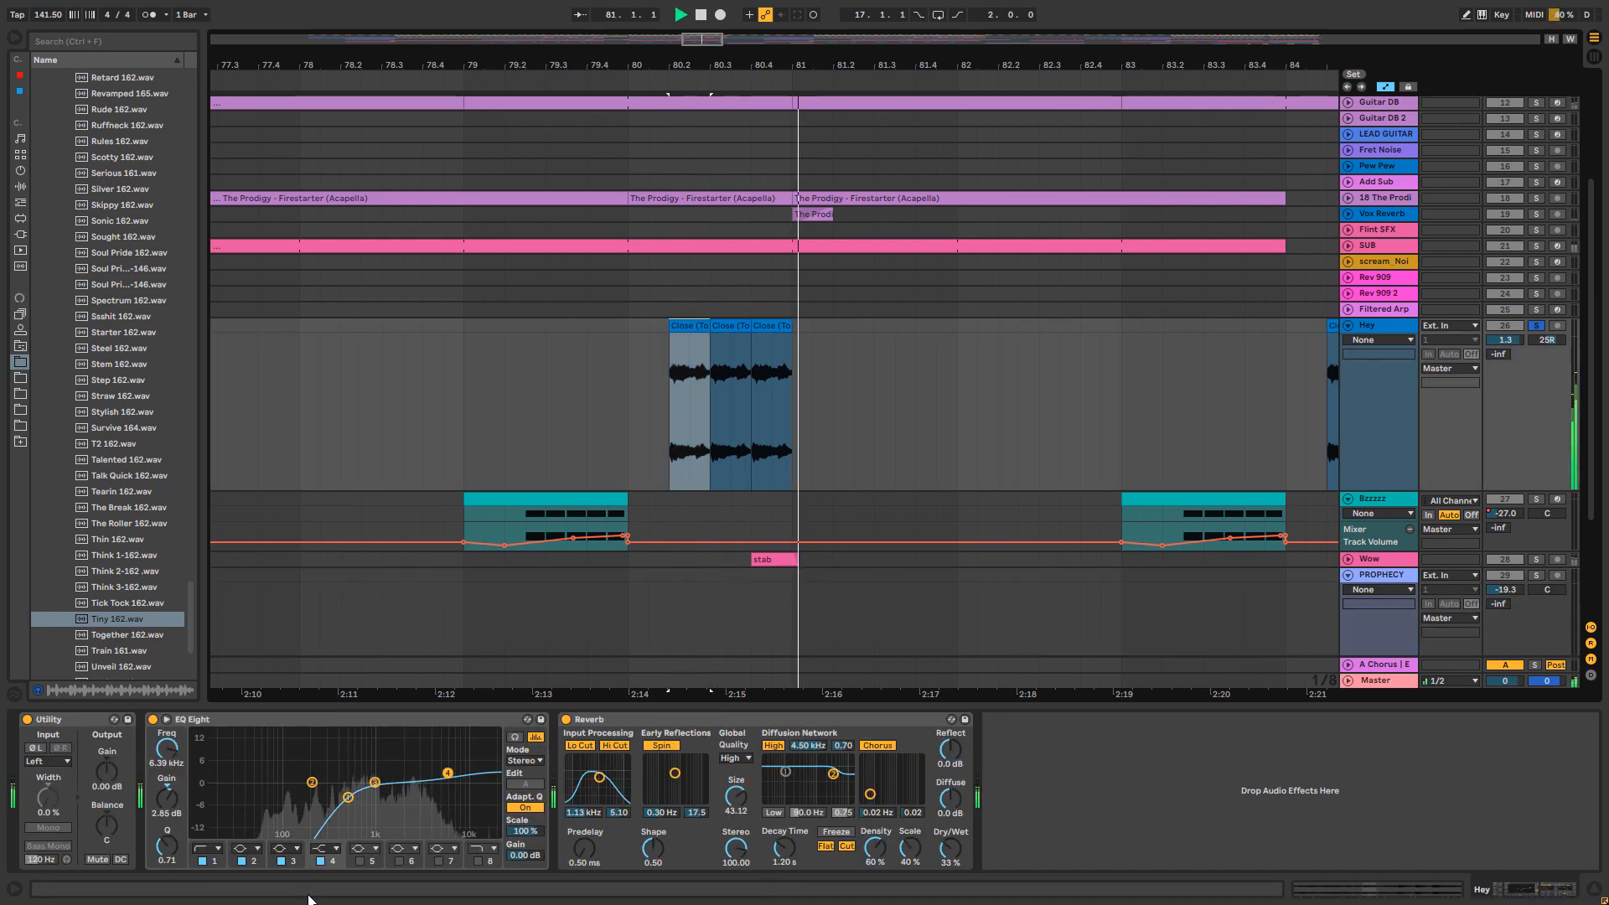
key(space)
key(space)
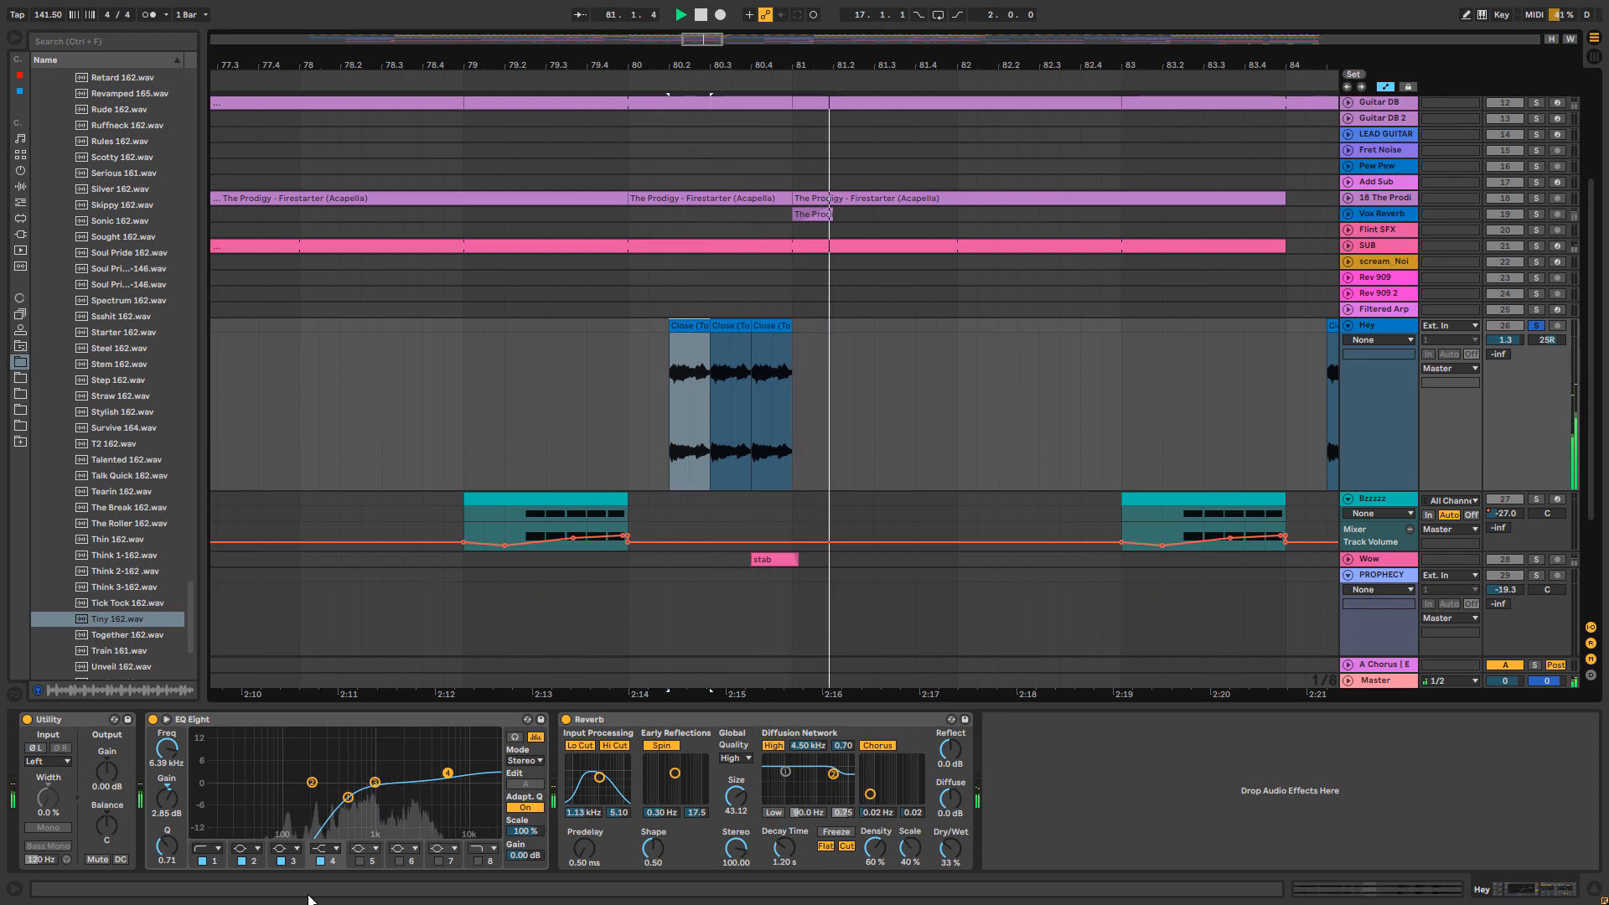
key(space)
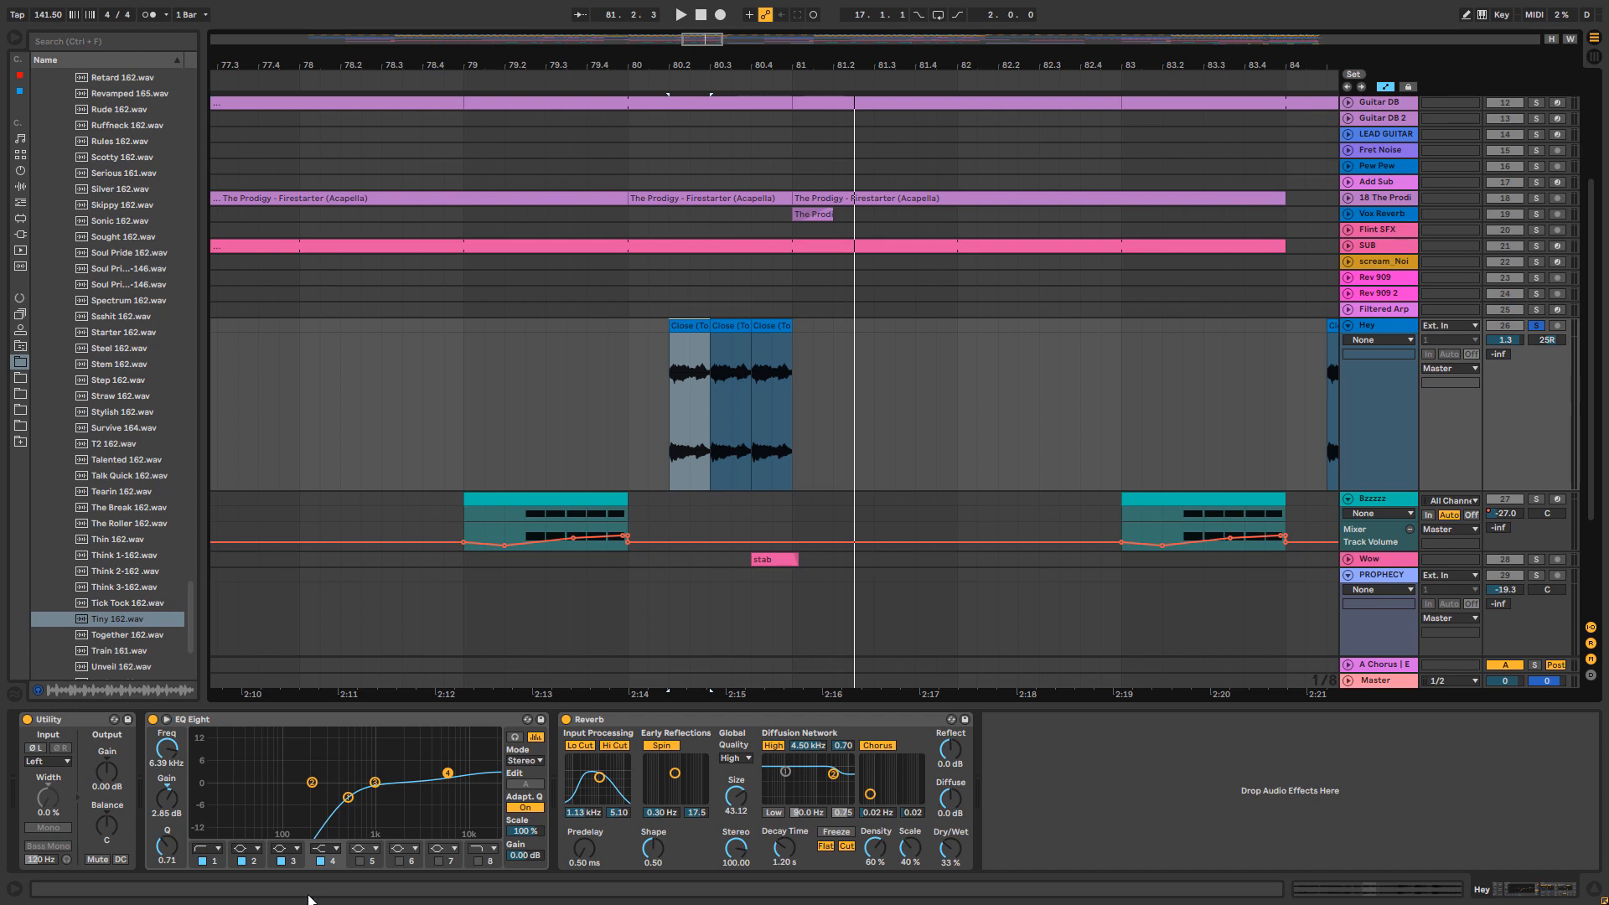
Step: Fold the Hey track and show a wider stretch of the arrangement up to the upper tracks
key(Left)
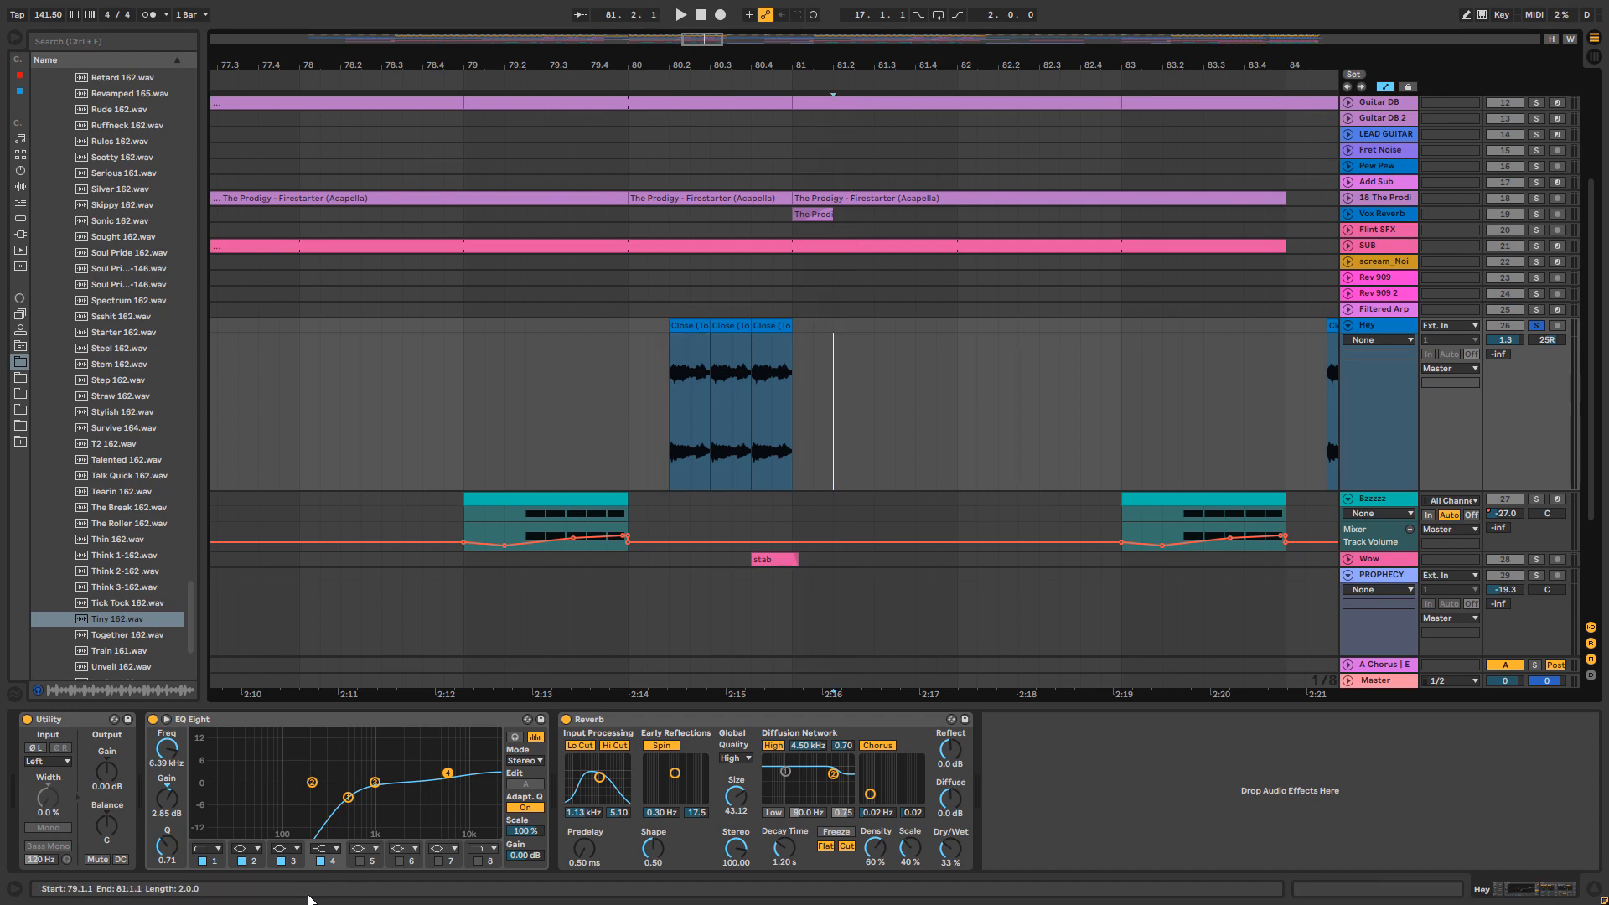
key(minus)
key(minus)
key(minus)
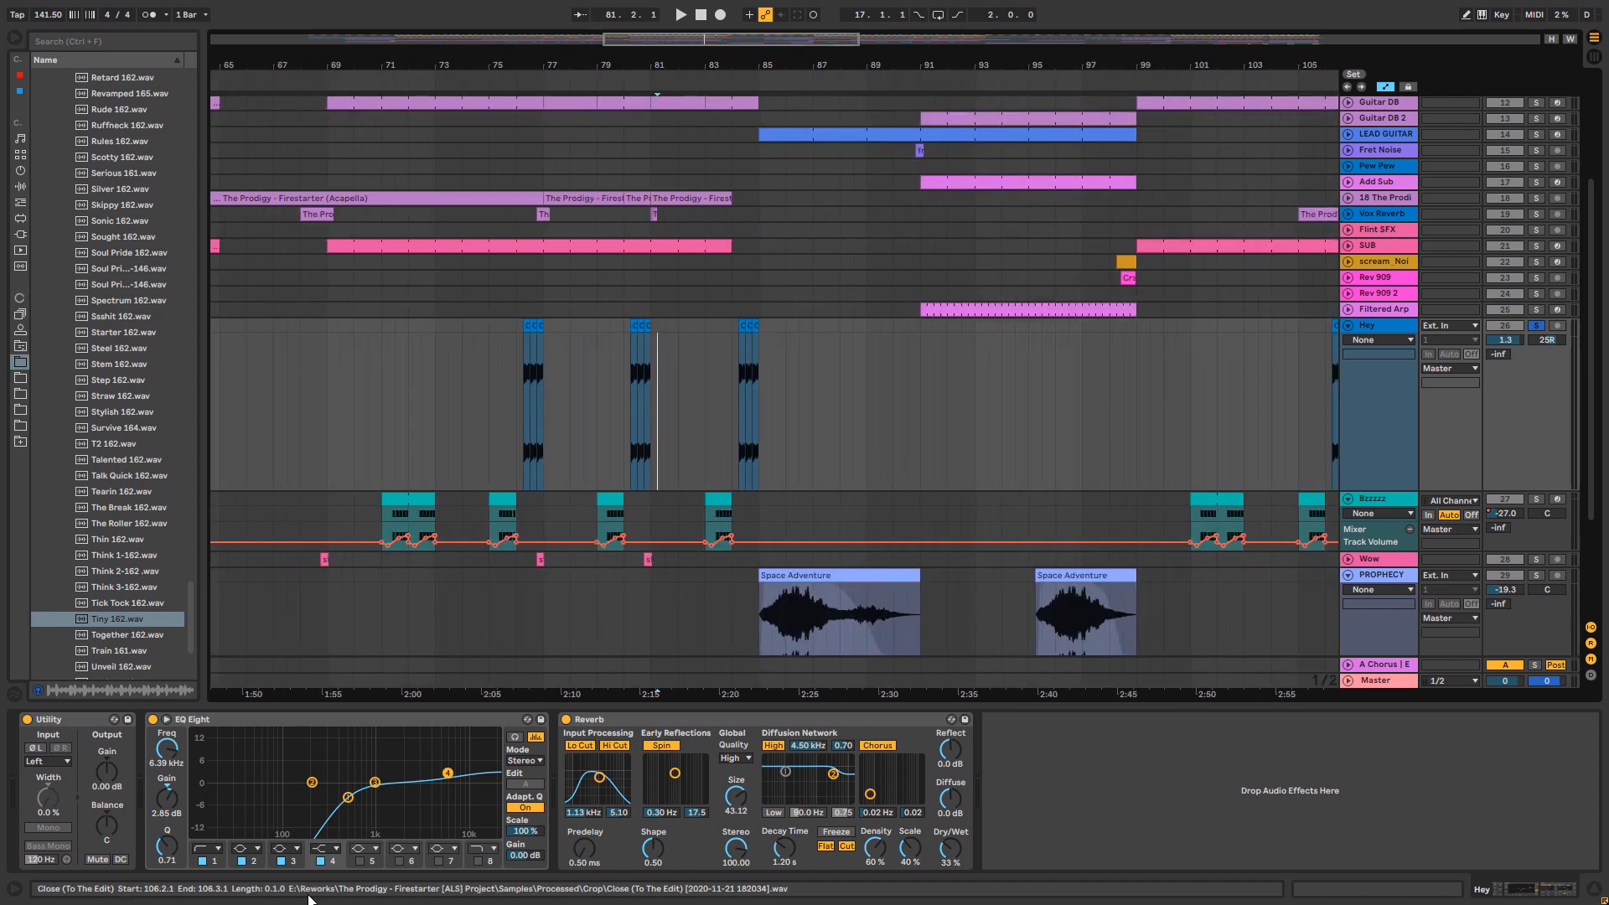
key(u)
scroll(775, 377, up, 5)
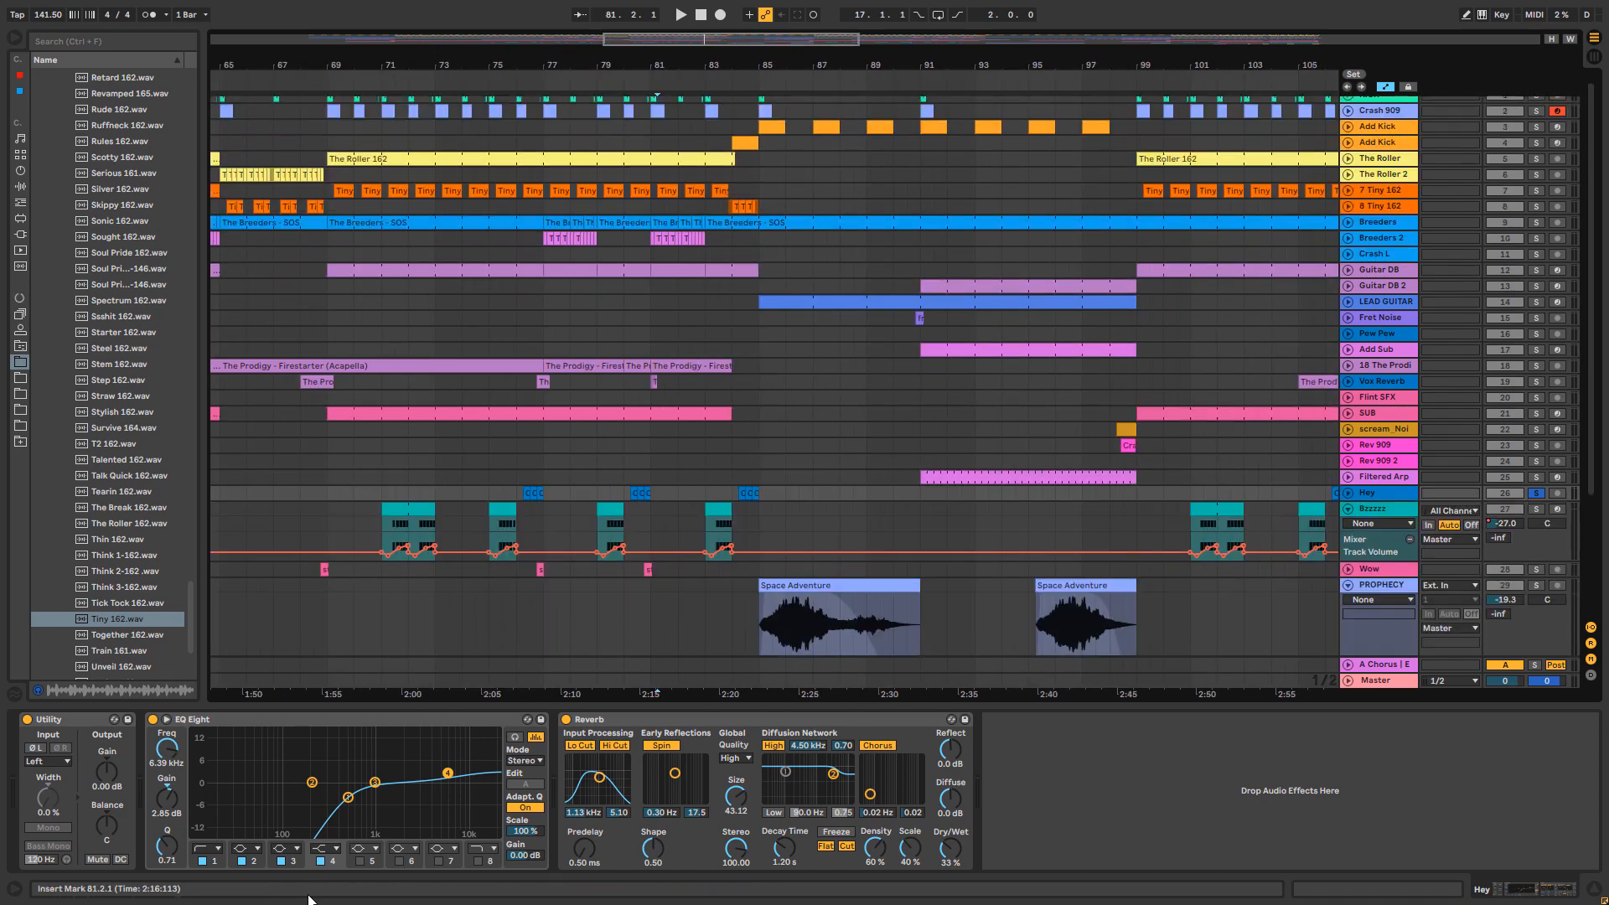
Step: Unfold the Firestarter acapella track, solo it in place of Hey, and play it from bar 69
click(1348, 374)
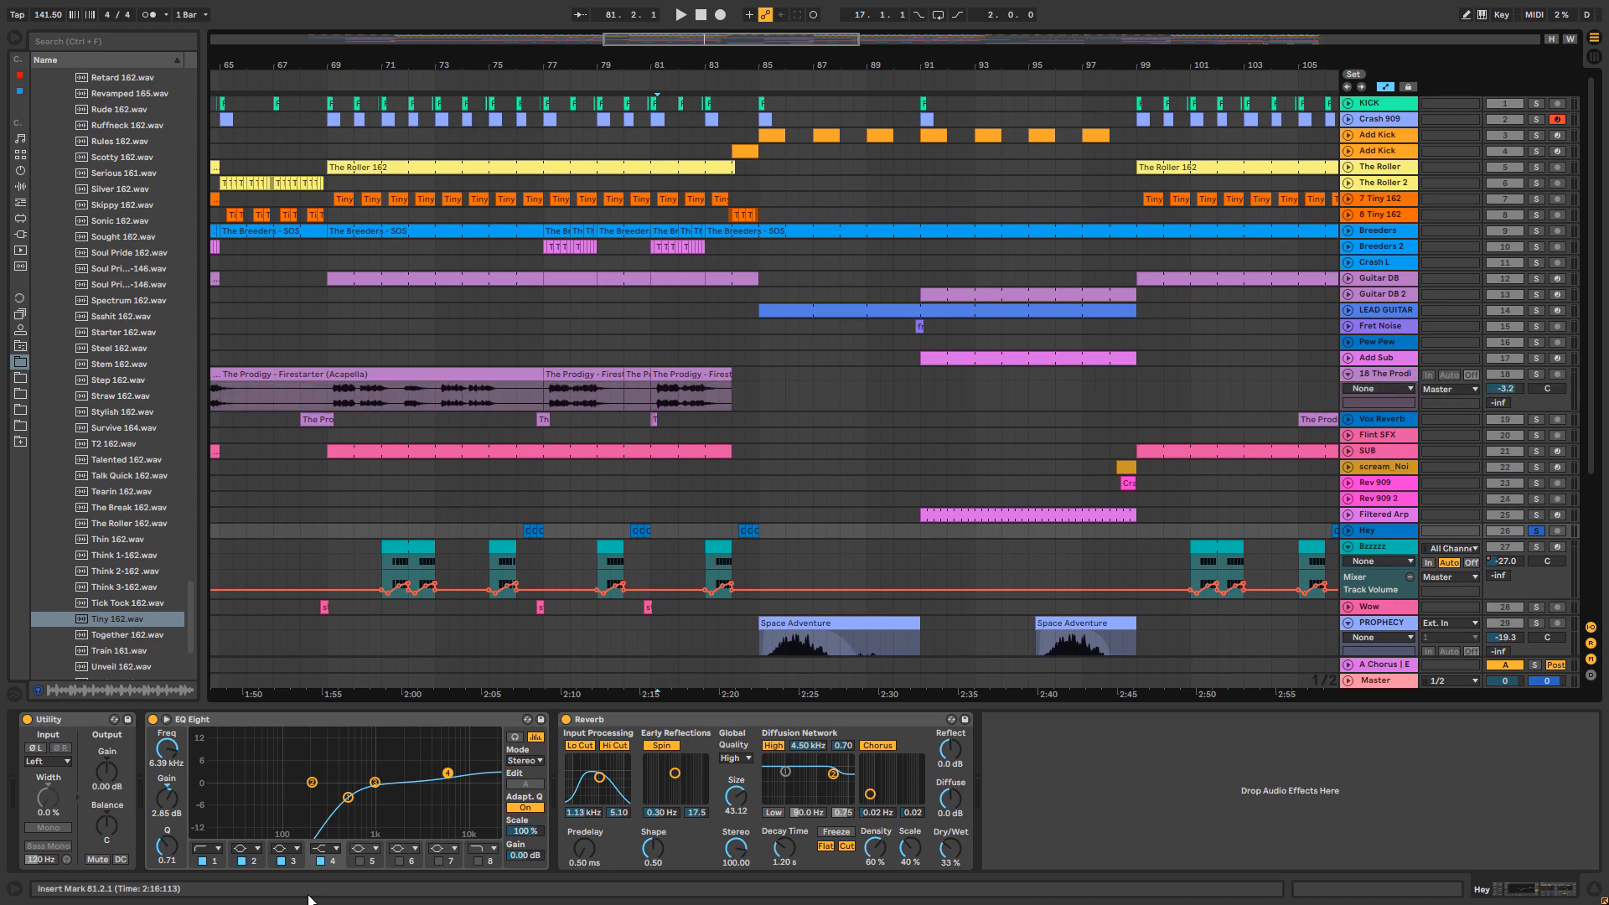
drag(657, 66, 1110, 66)
click(1536, 374)
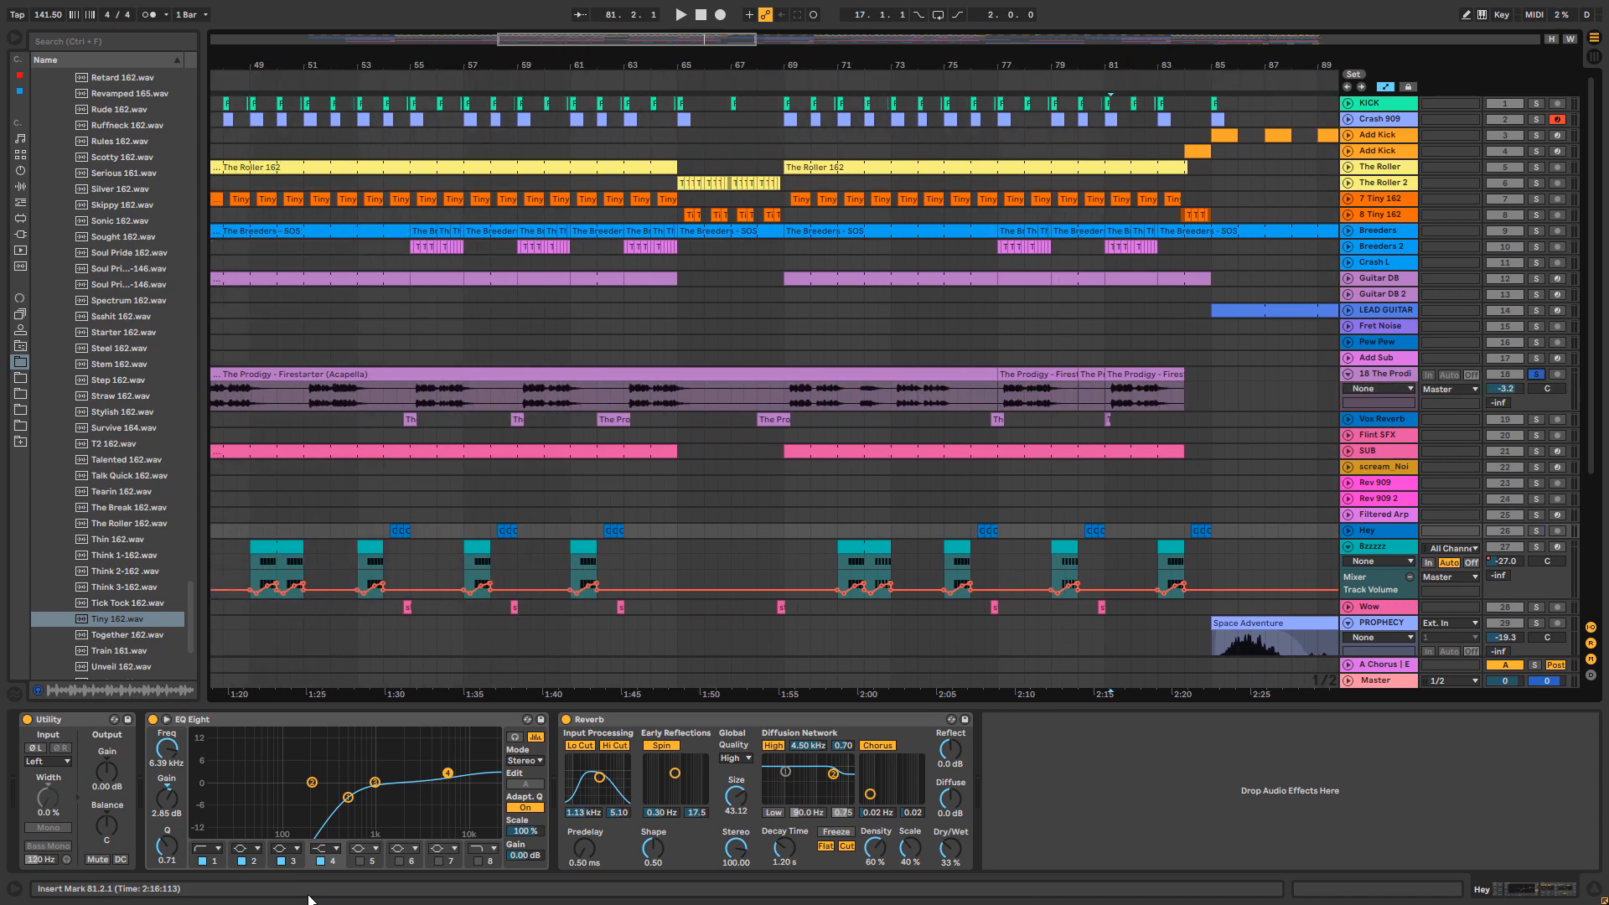
click(785, 397)
key(space)
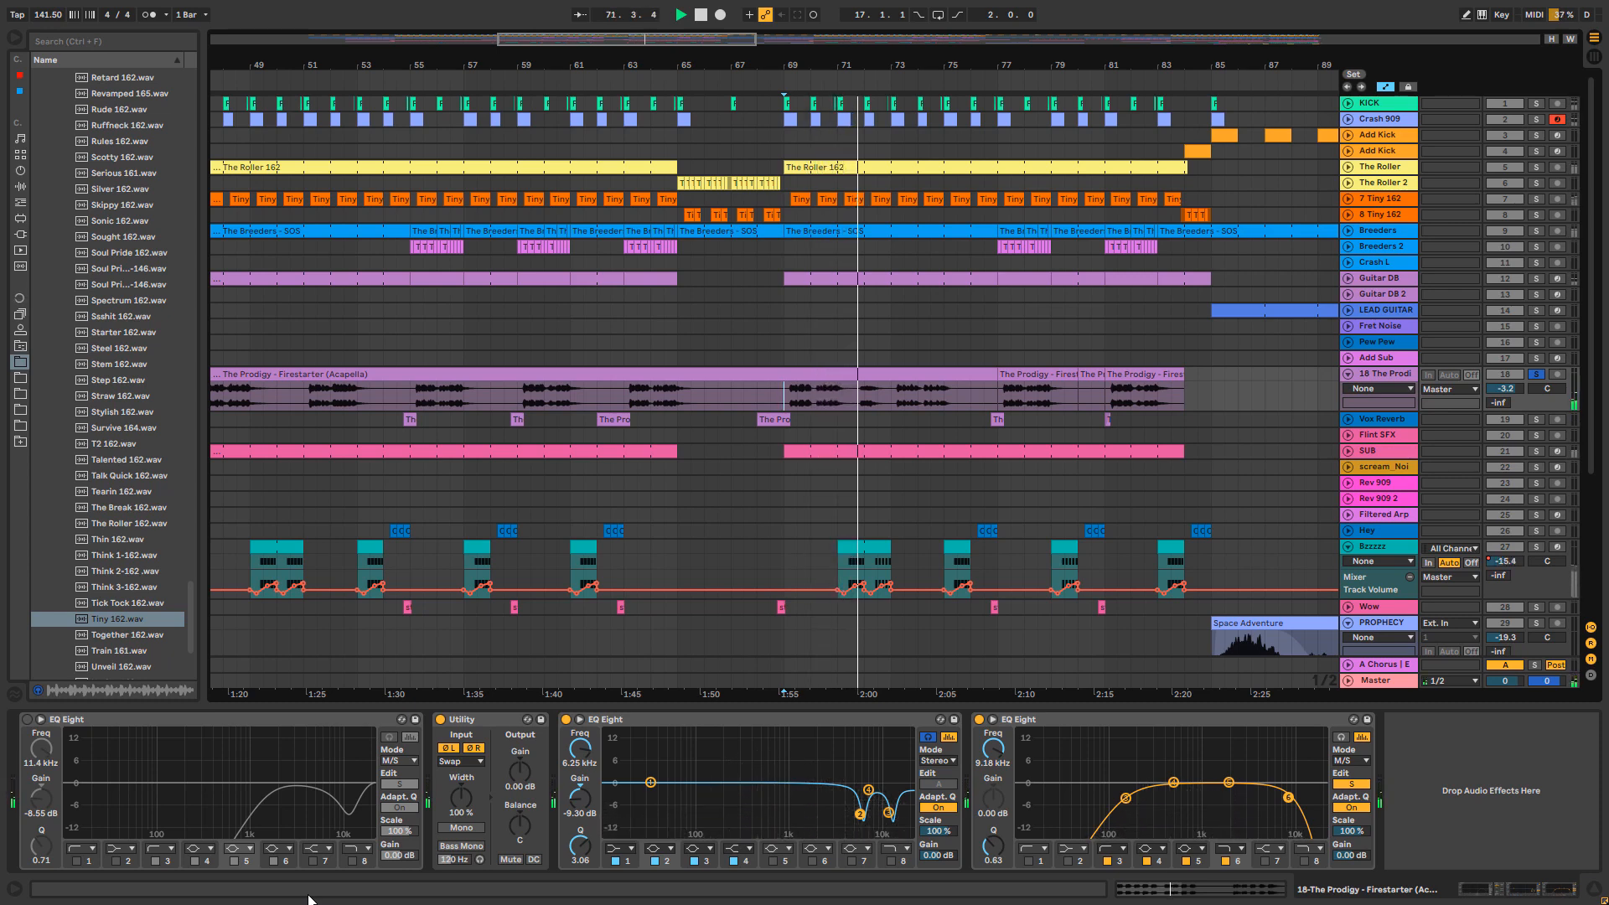
key(space)
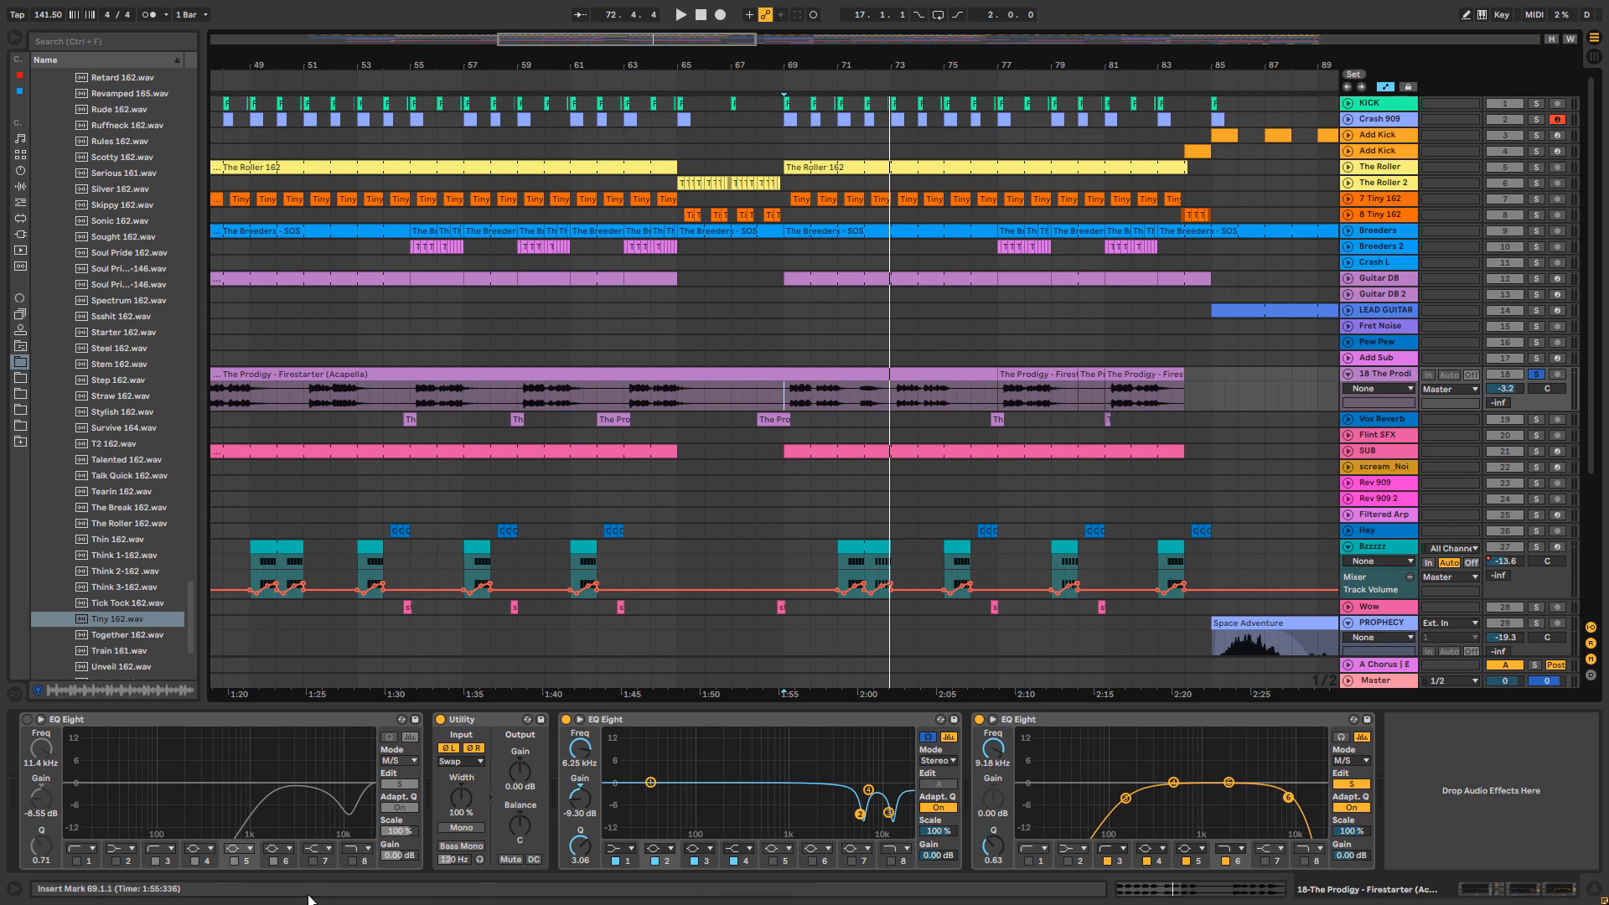
Step: Play the soloed Firestarter acapella from bar 63, then stop playback
click(625, 397)
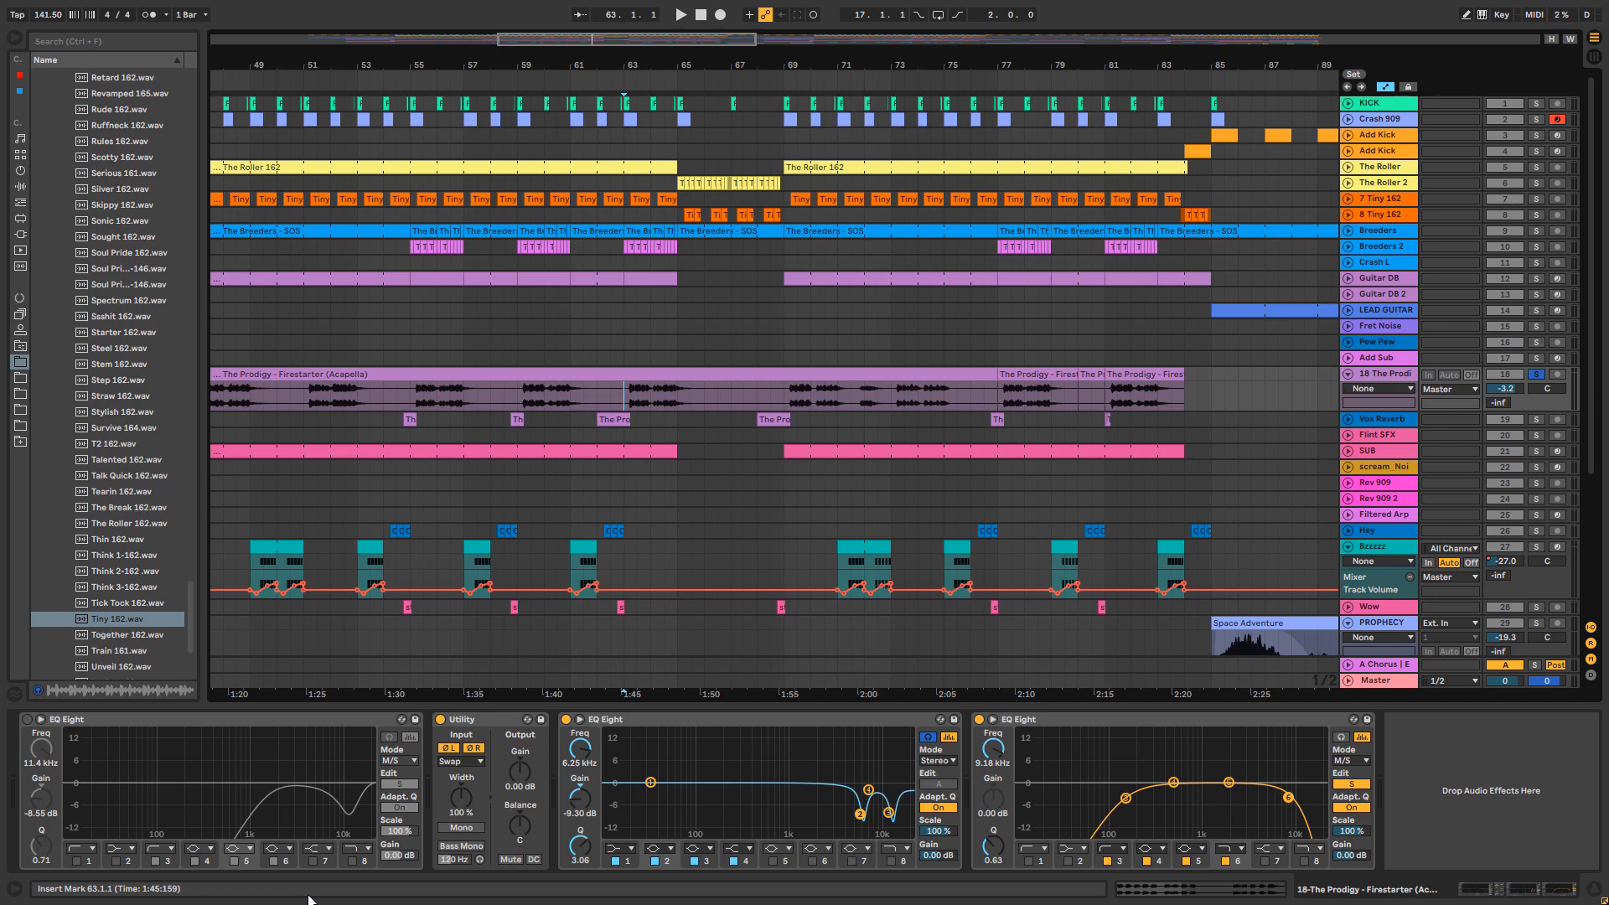
key(space)
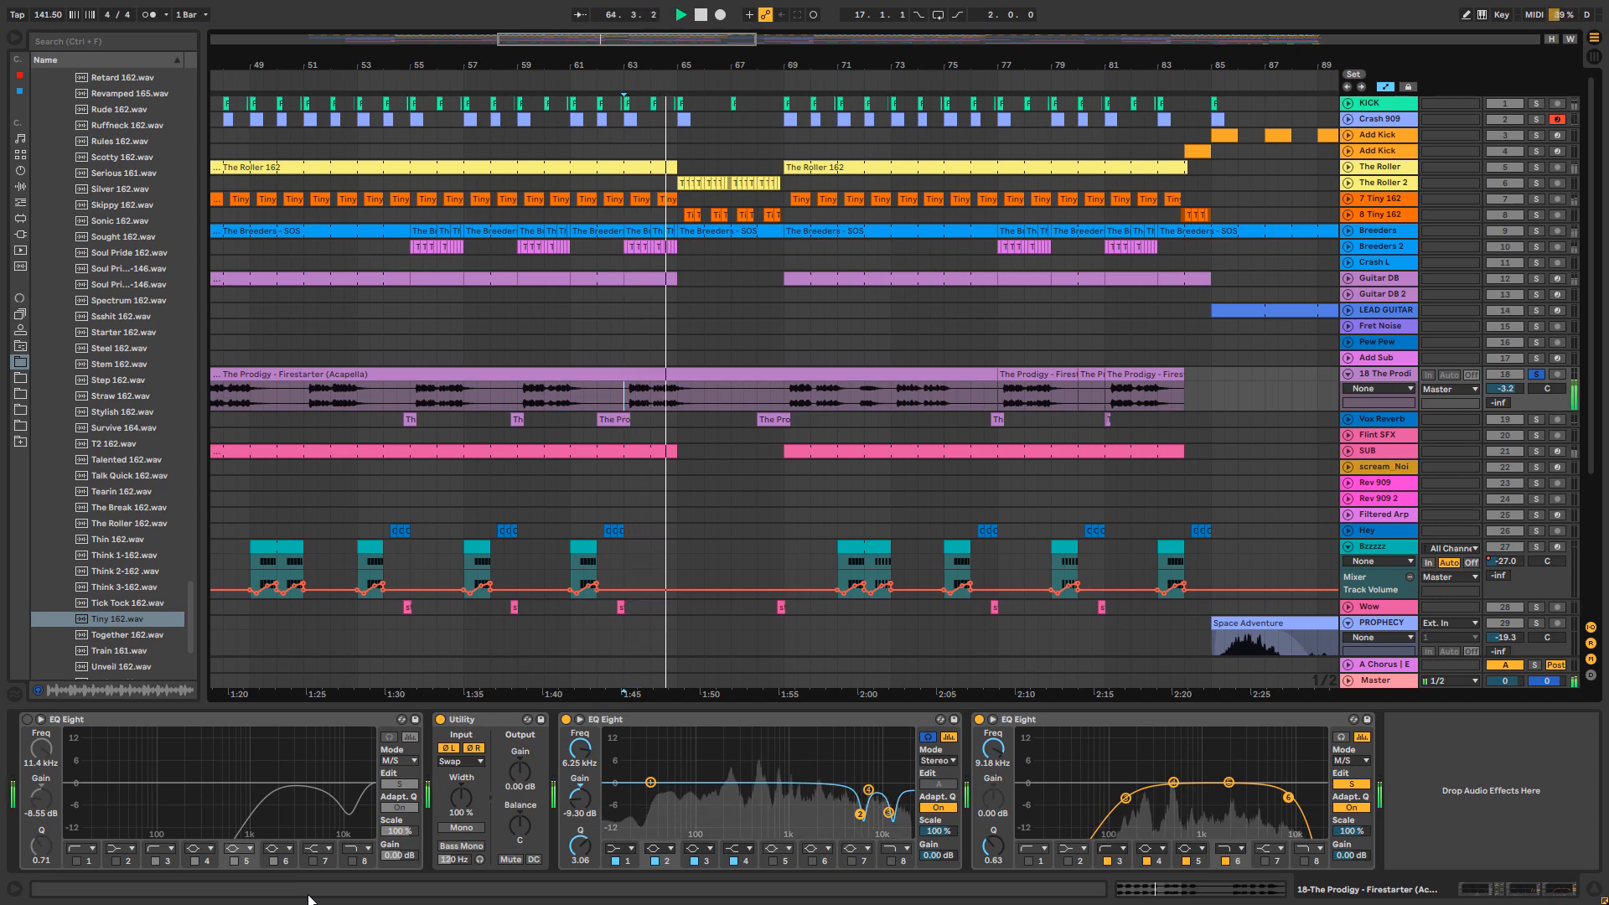
key(space)
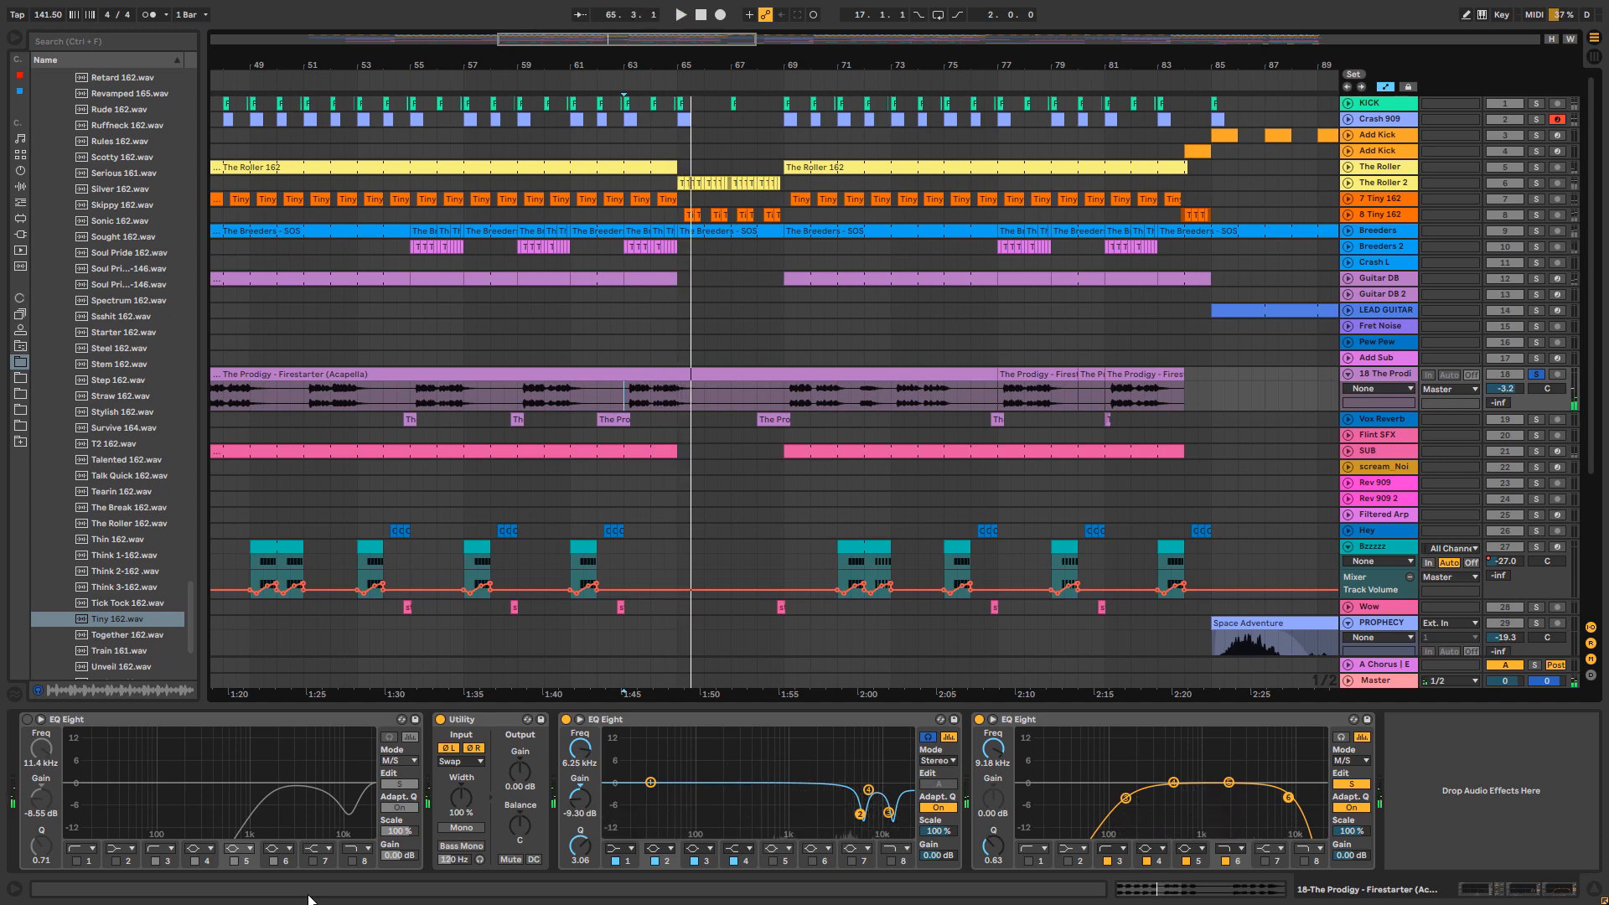
Step: Fit the whole arrangement in view and fold the acapella, Bzzzzz and PROPHECY tracks
key(w)
key(u)
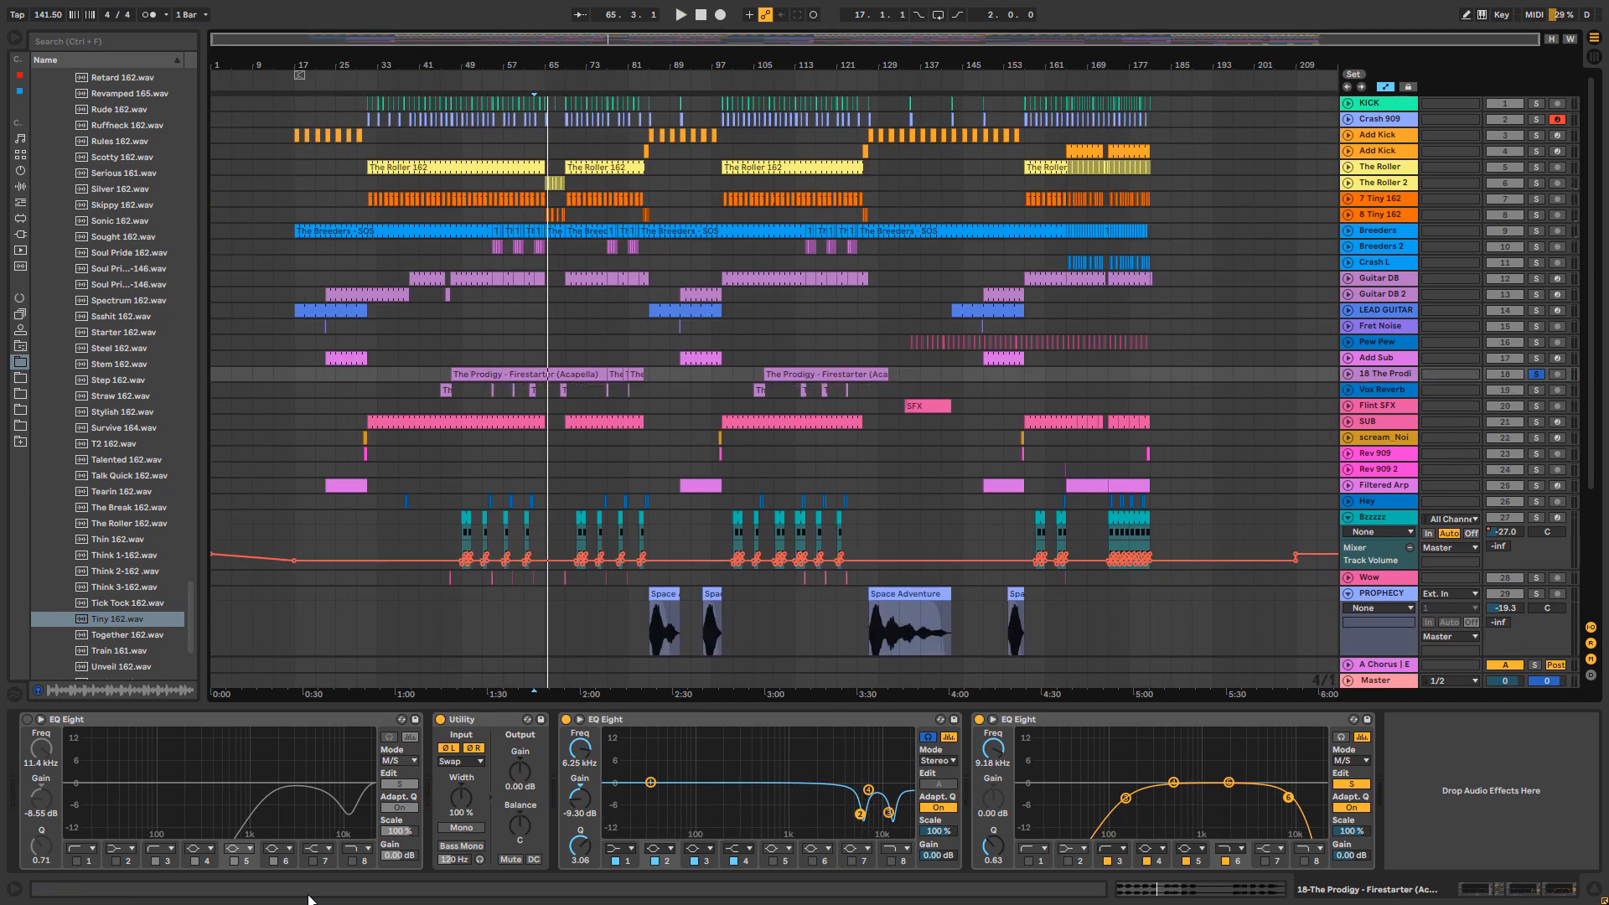
key(u)
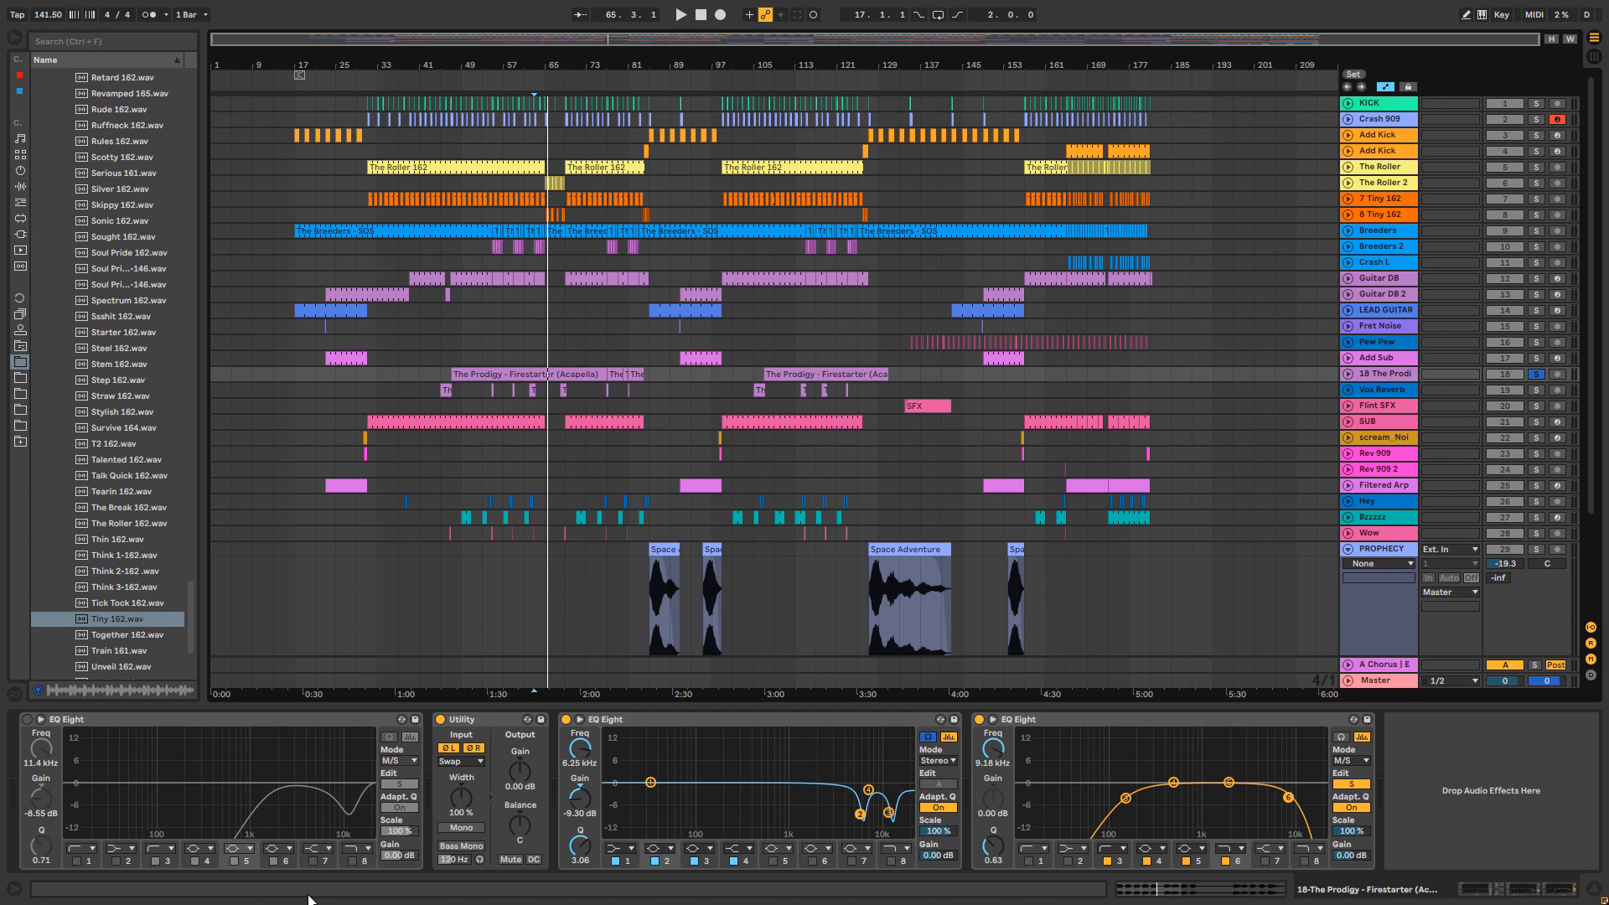
key(u)
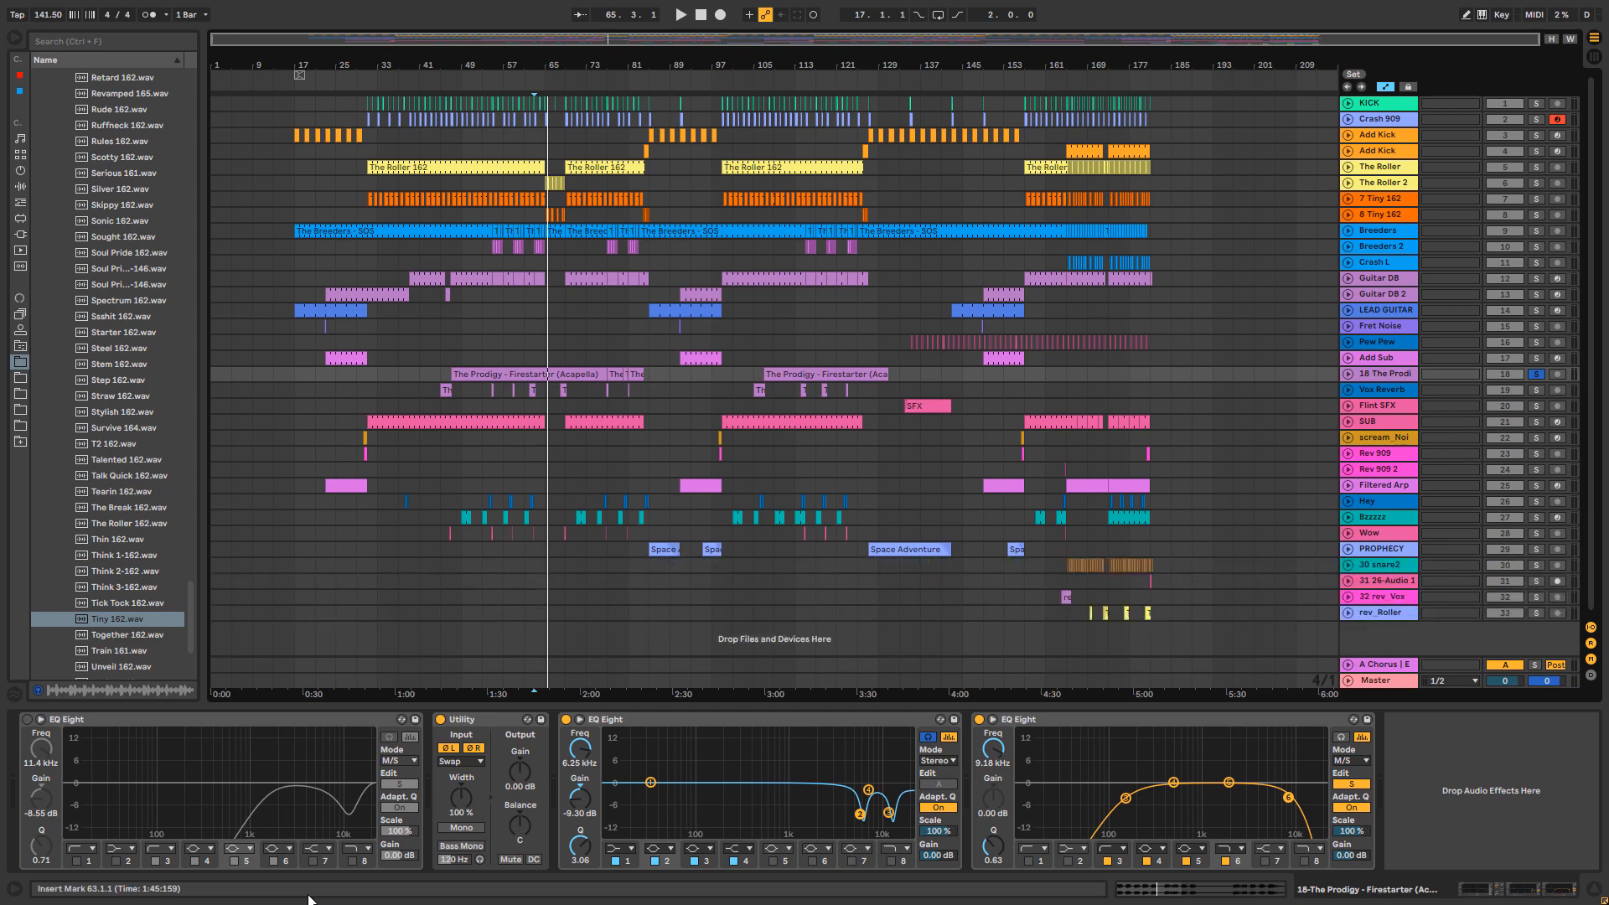